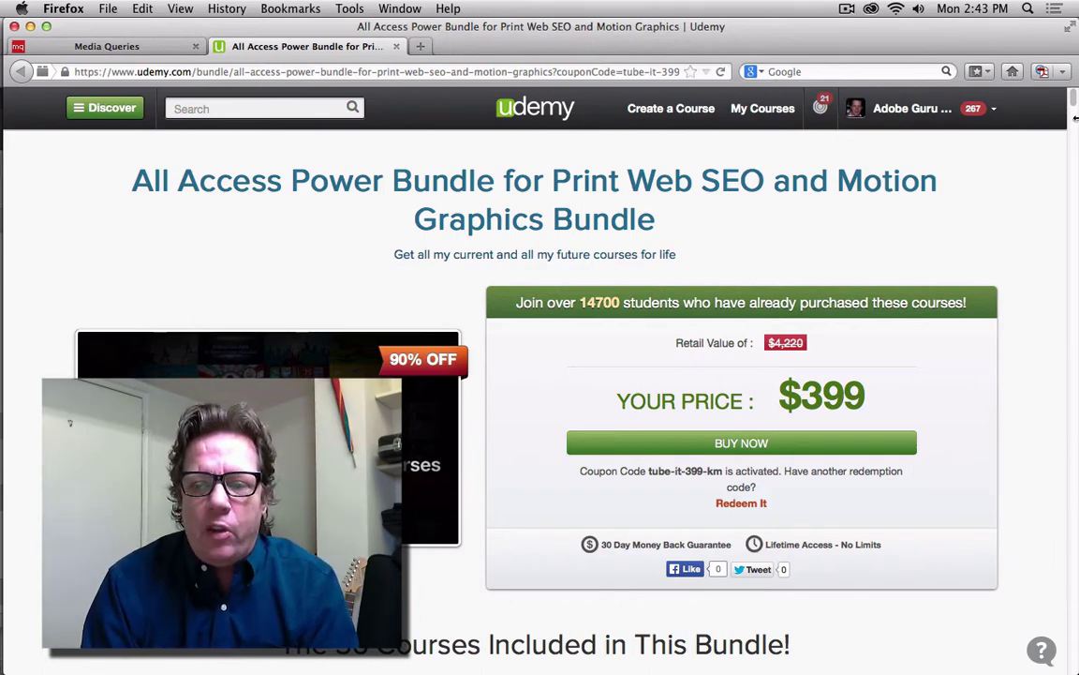
# - Open the Pack website from its entry in the Media Queries gallery
pyautogui.moveTo(1075, 97)
pyautogui.mouseDown()
pyautogui.moveTo(1075, 137)
pyautogui.moveTo(1076, 96)
pyautogui.mouseUp()
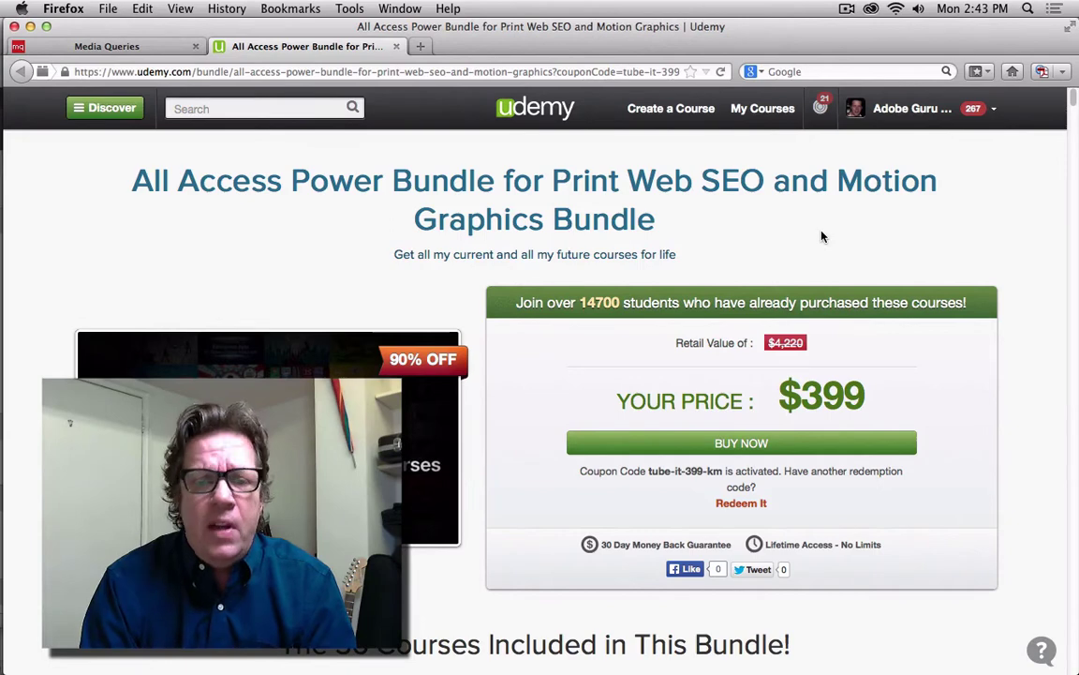
pyautogui.click(106, 46)
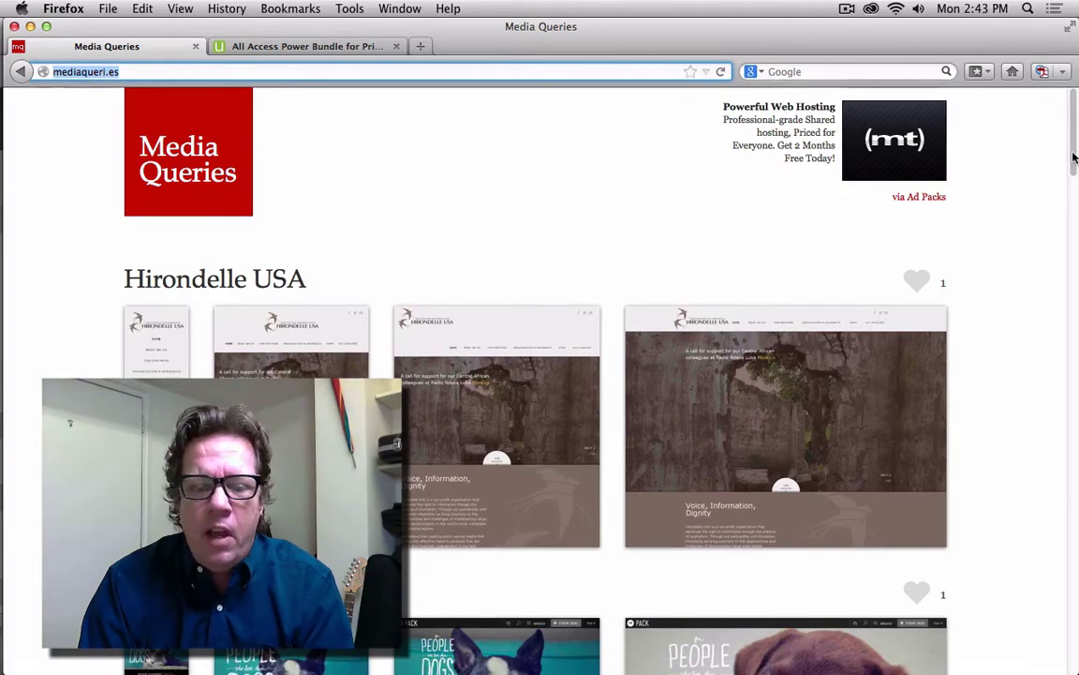
pyautogui.moveTo(1075, 157); pyautogui.dragTo(1078, 212)
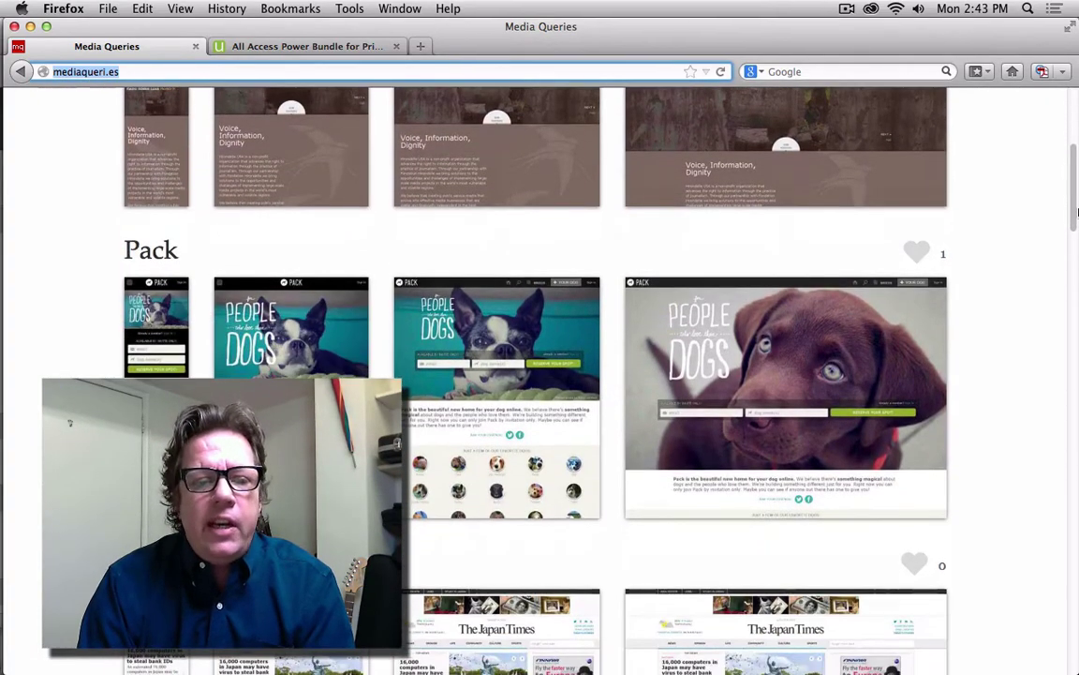
pyautogui.click(780, 334)
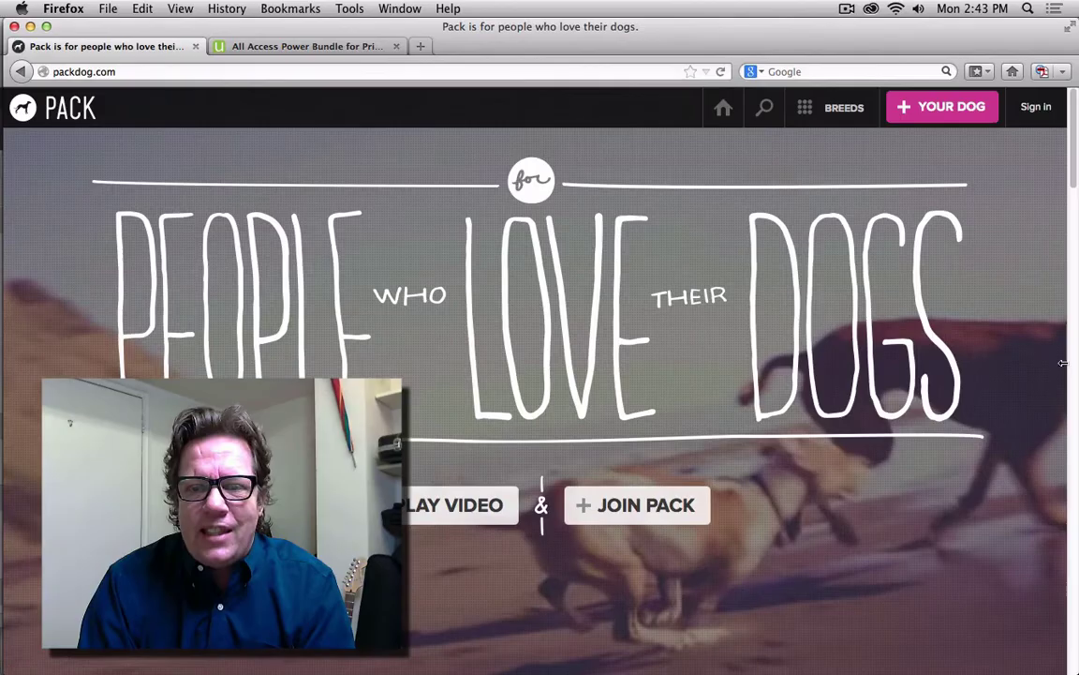
# - Examine the Pack homepage's responsive layout by narrowing the browser window and widening it again
pyautogui.moveTo(1078, 356)
pyautogui.mouseDown()
pyautogui.moveTo(966, 357)
pyautogui.moveTo(1076, 354)
pyautogui.mouseUp()
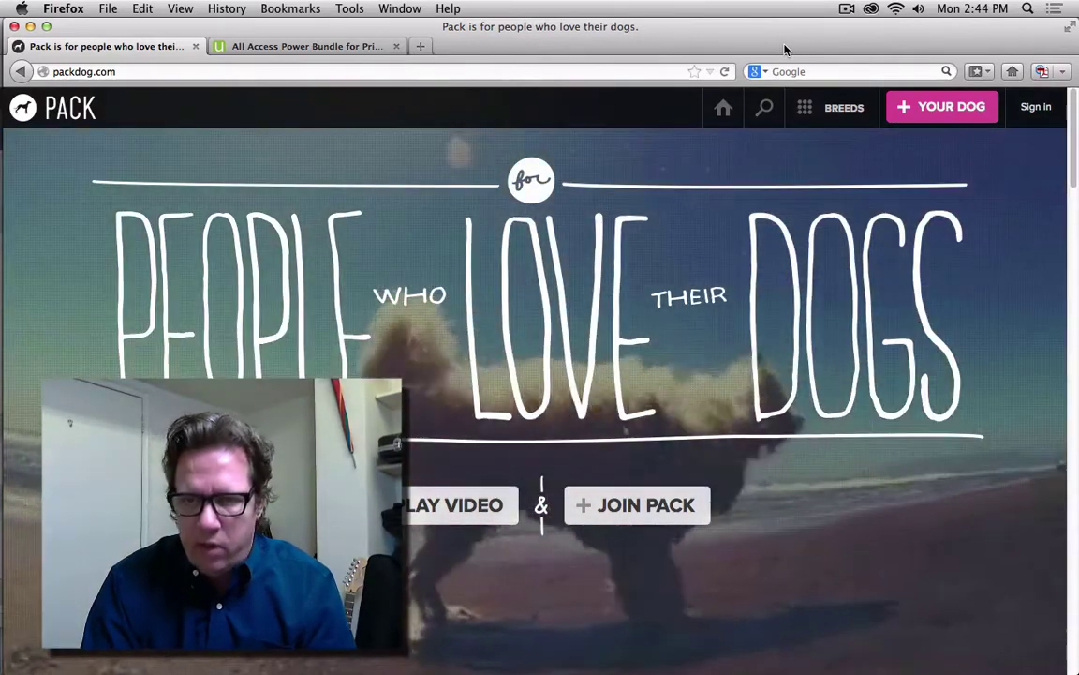
pyautogui.press('pagedown')
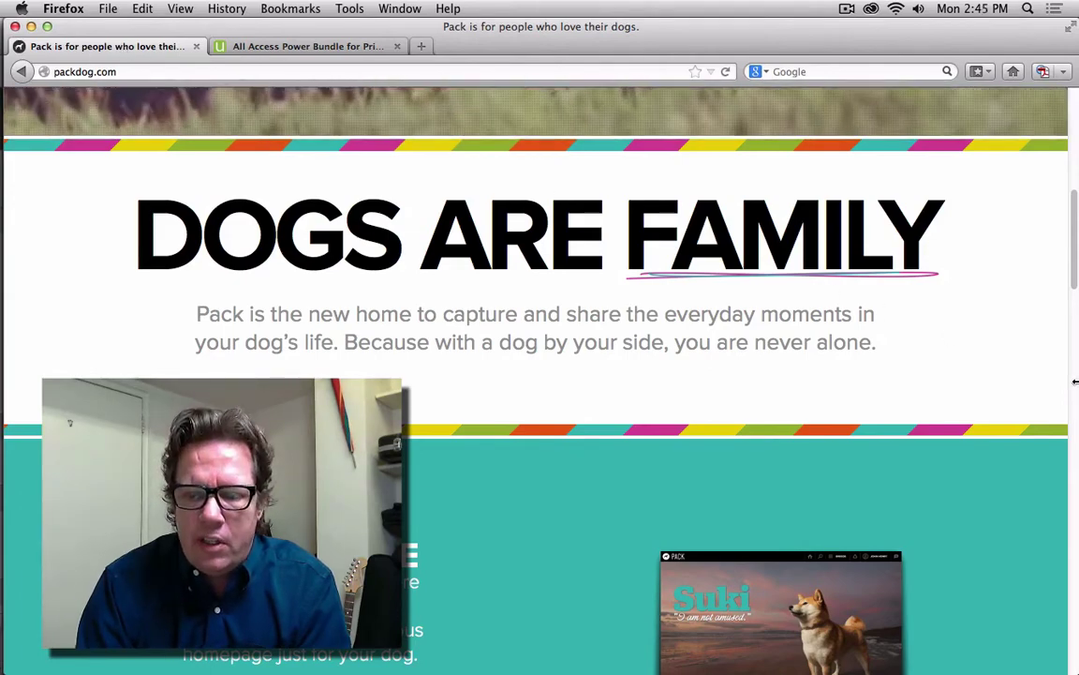
pyautogui.moveTo(1076, 381); pyautogui.dragTo(311, 332)
pyautogui.moveTo(240, 330); pyautogui.dragTo(1076, 356)
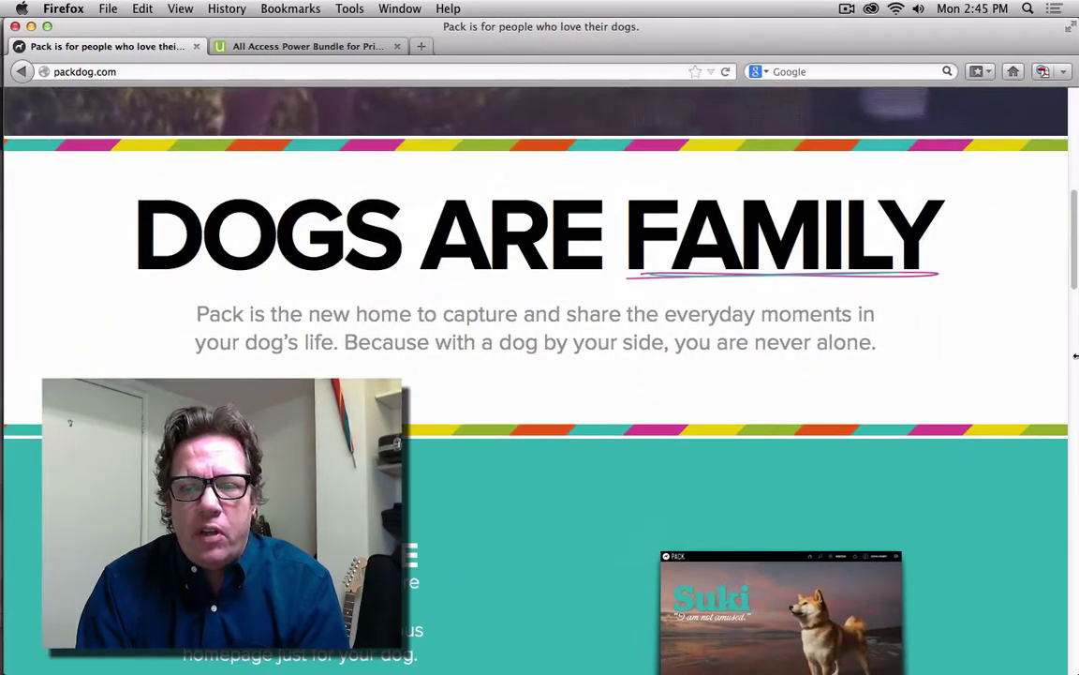
# - Return to the Media Queries gallery and open The Japan Times website from the Japan news entry
pyautogui.click(20, 71)
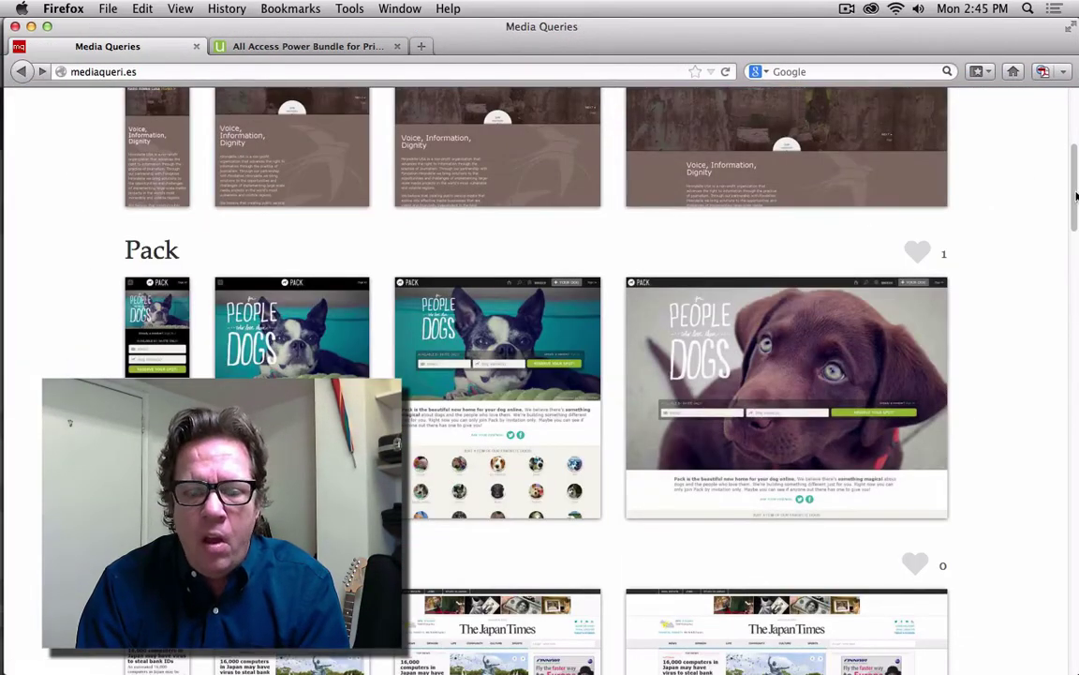
pyautogui.moveTo(1075, 193); pyautogui.dragTo(1076, 276)
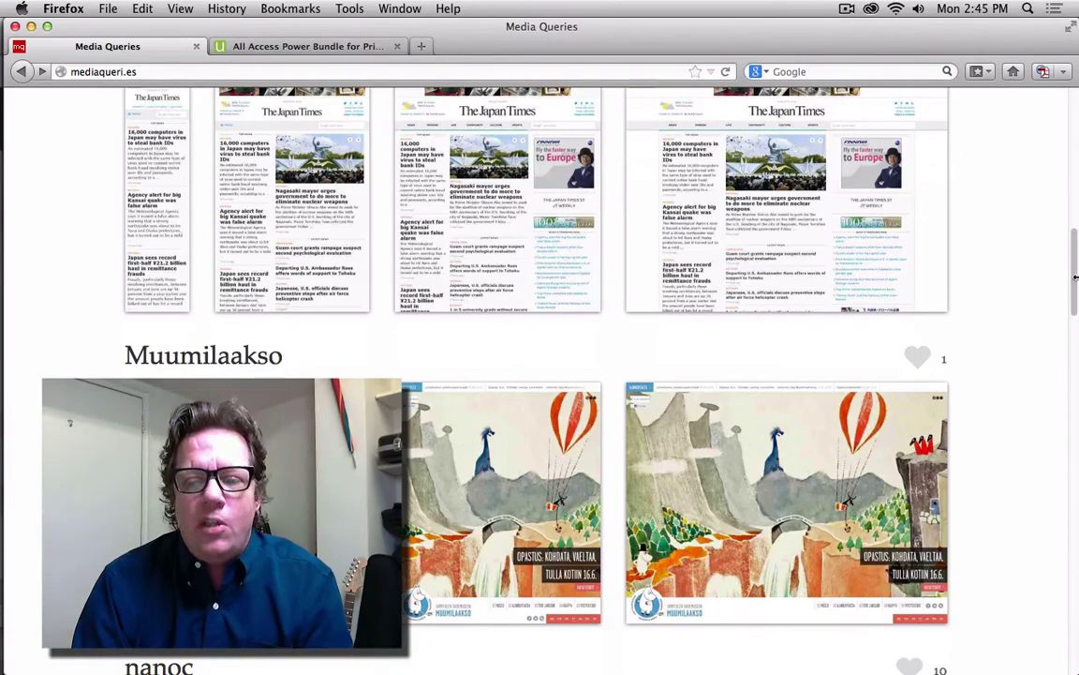
pyautogui.moveTo(1075, 277); pyautogui.dragTo(1075, 252)
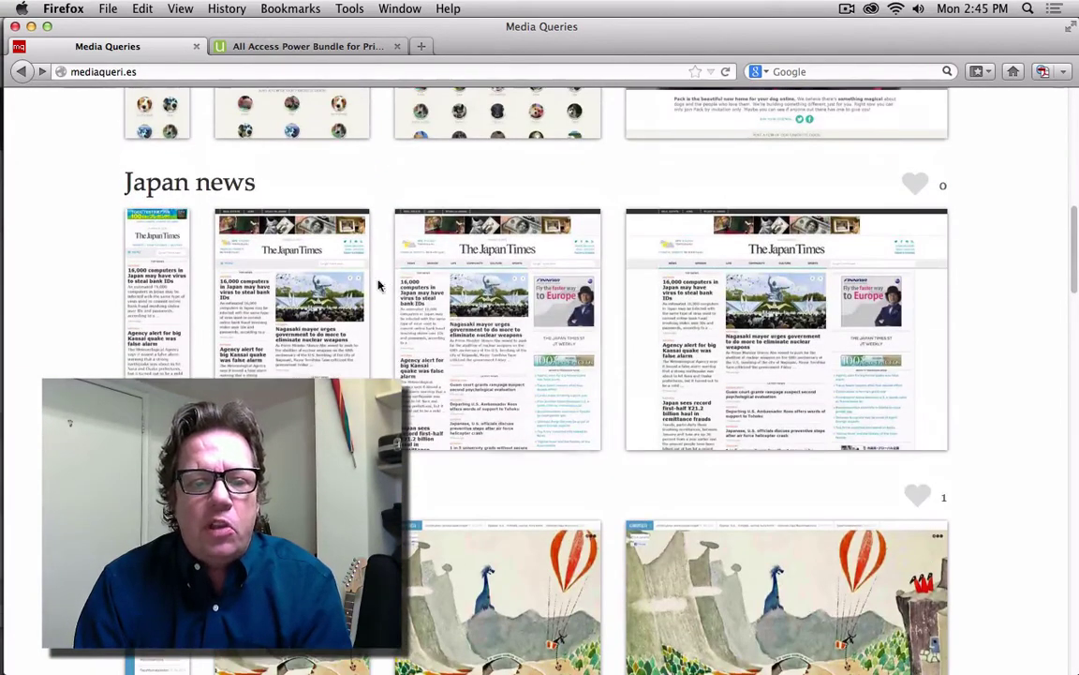
pyautogui.click(286, 243)
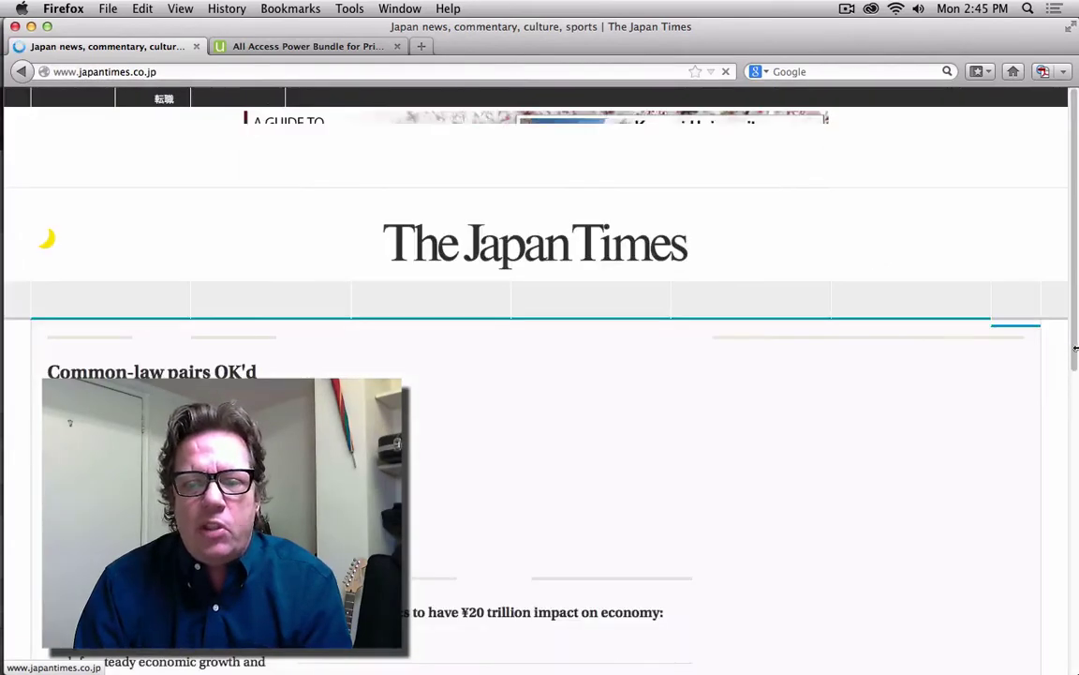
# - Examine The Japan Times homepage's responsive layout by resizing the browser window, and return to the Udemy bundle page
pyautogui.moveTo(1076, 384); pyautogui.dragTo(1076, 314)
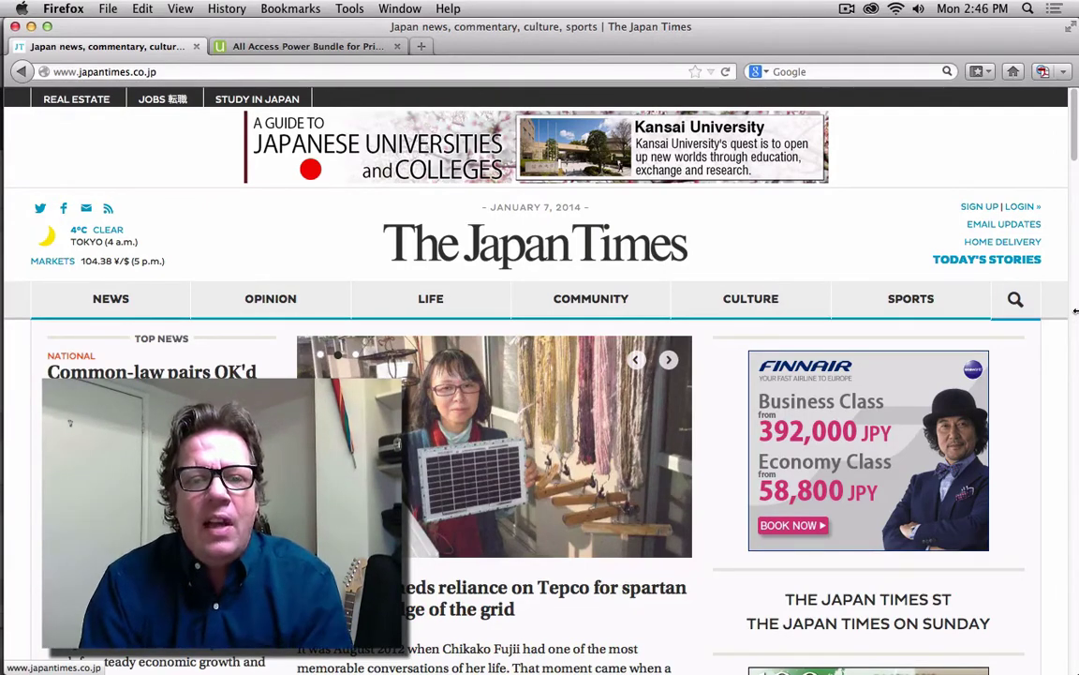
pyautogui.click(356, 52)
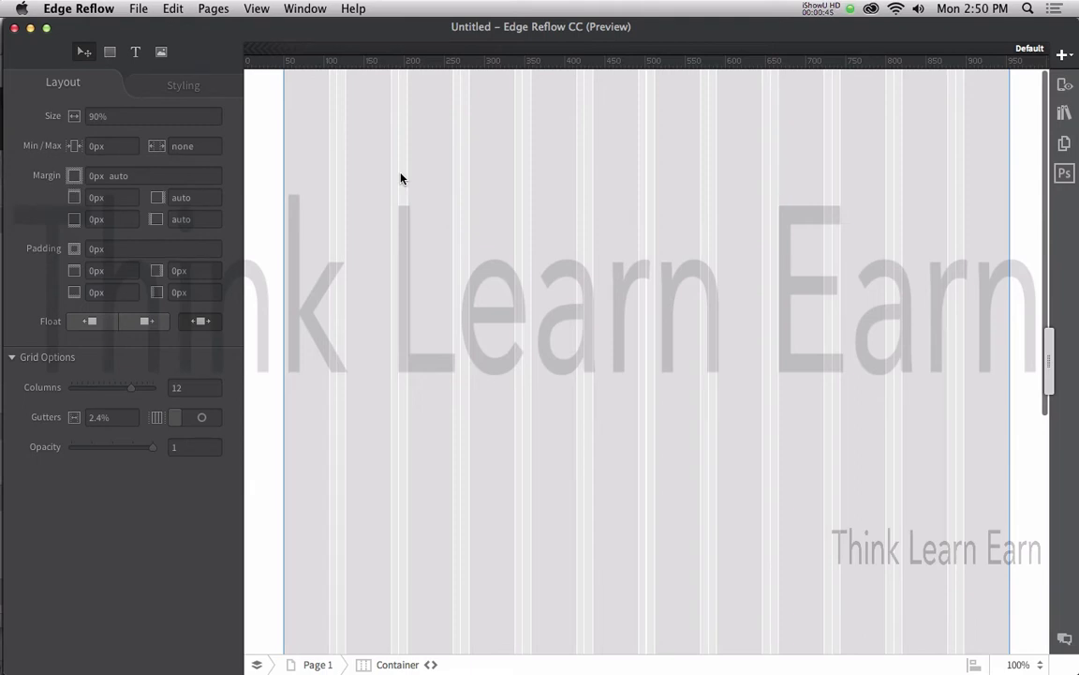
# - Save the untitled Edge Reflow project on the Desktop as client_project_v1
pyautogui.click(138, 9)
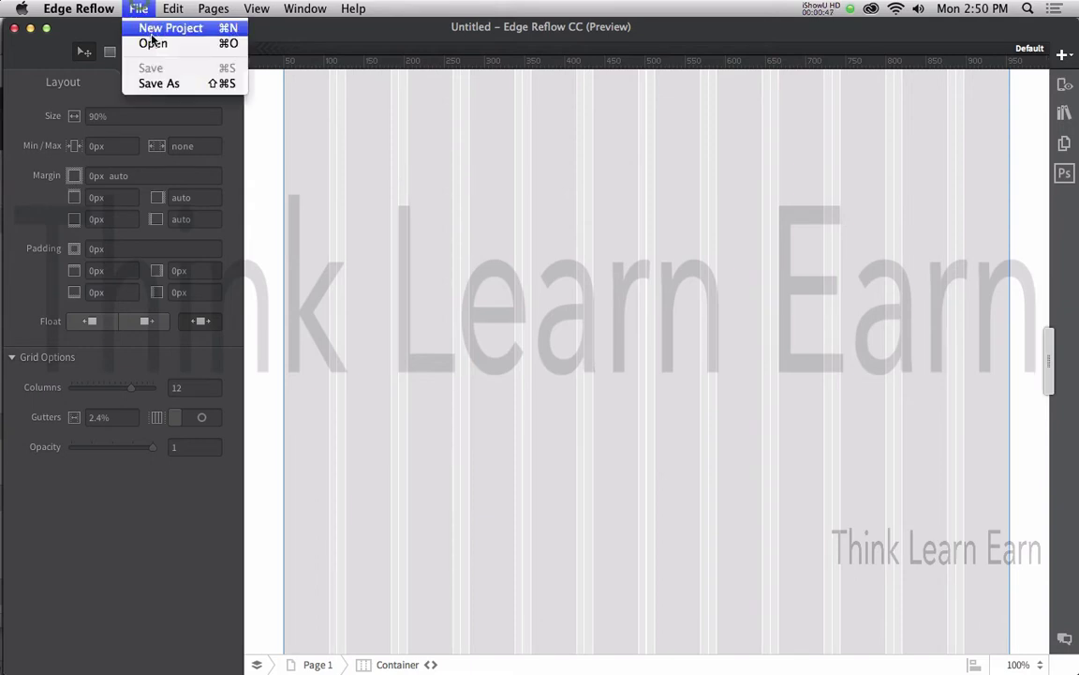
pyautogui.click(159, 84)
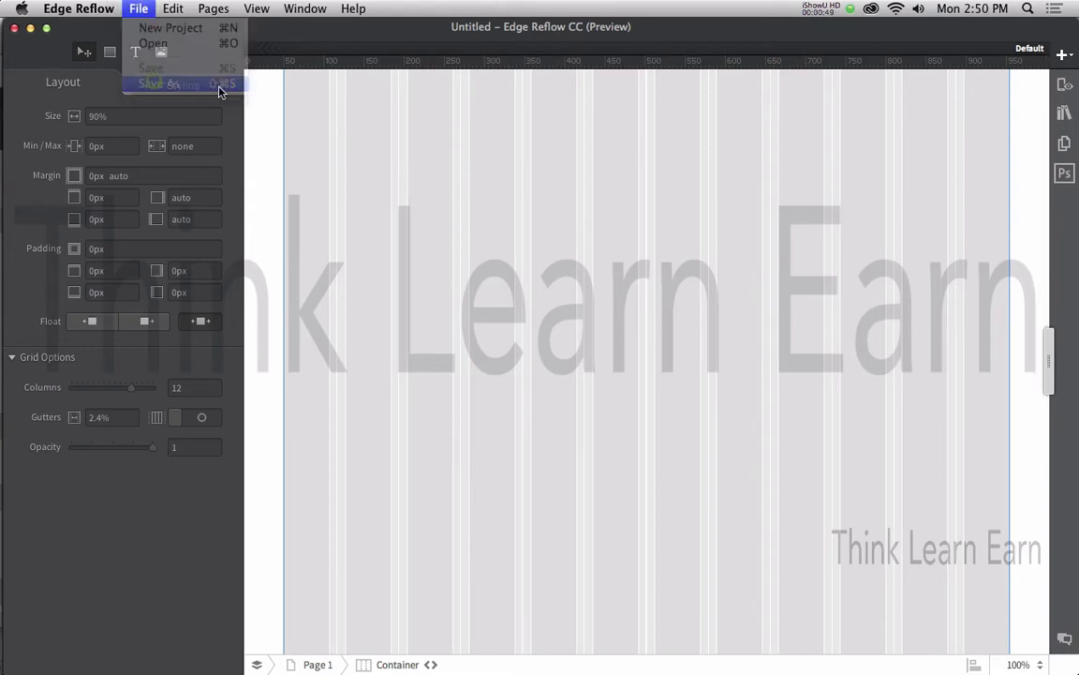
pyautogui.press('super+d')
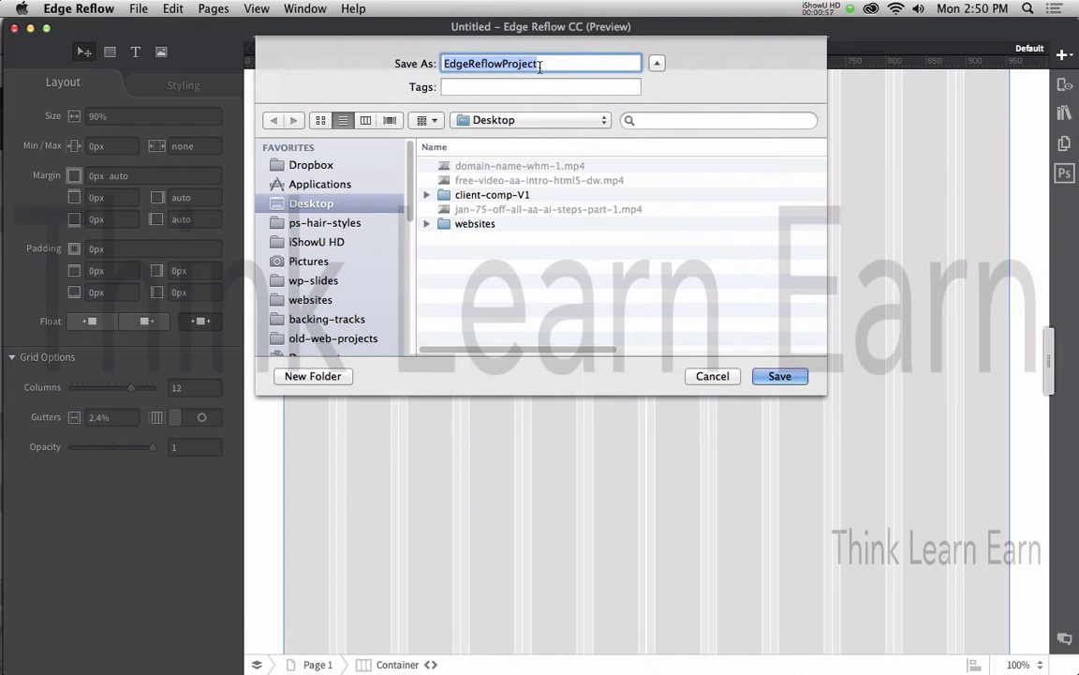
pyautogui.write('client')
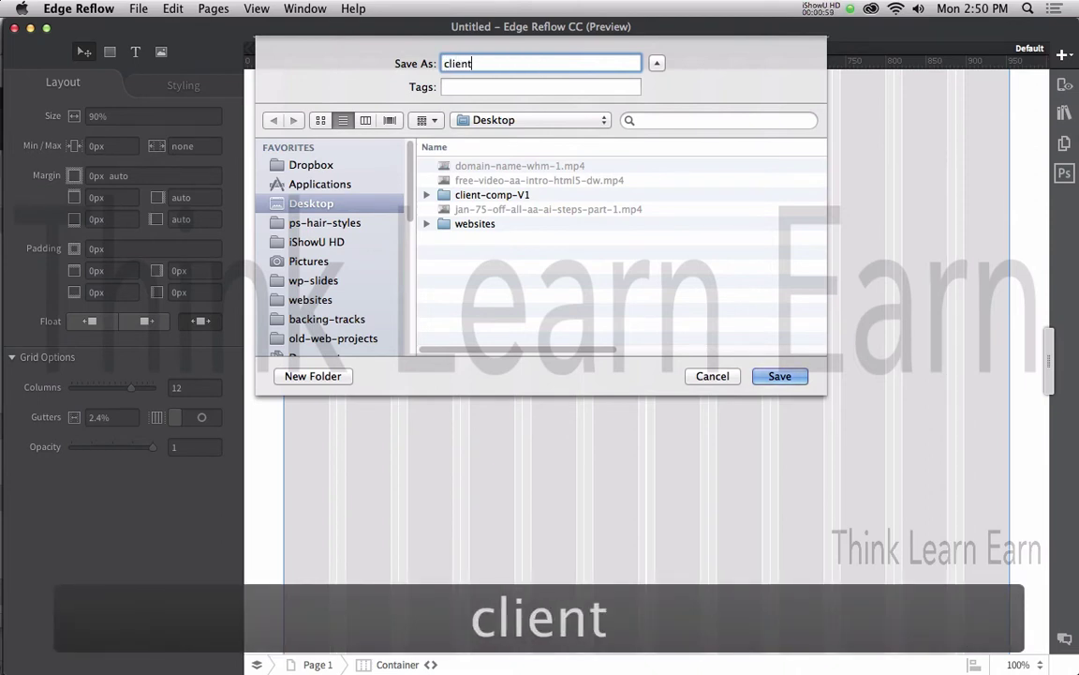
pyautogui.write('_pro')
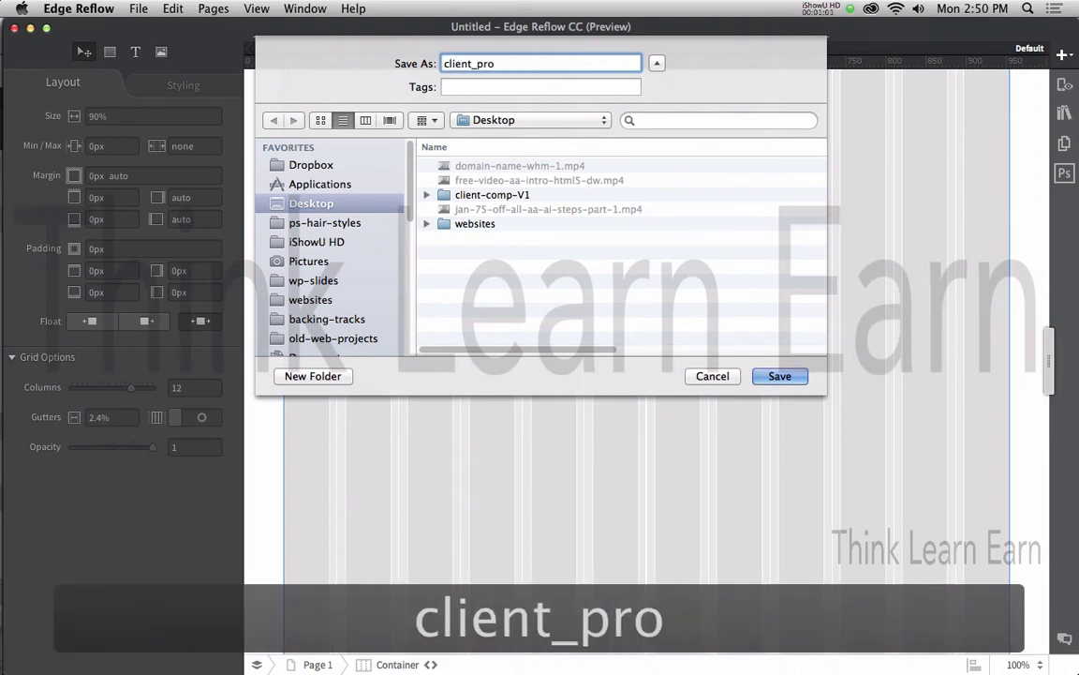
pyautogui.write('ject_v1')
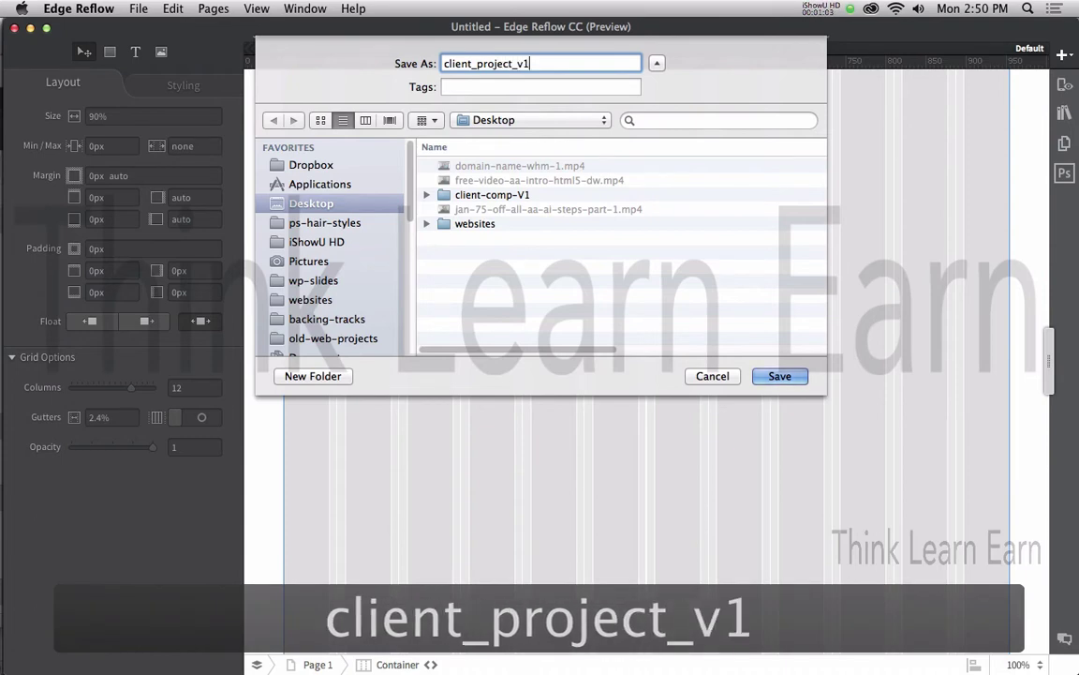
pyautogui.press('Return')
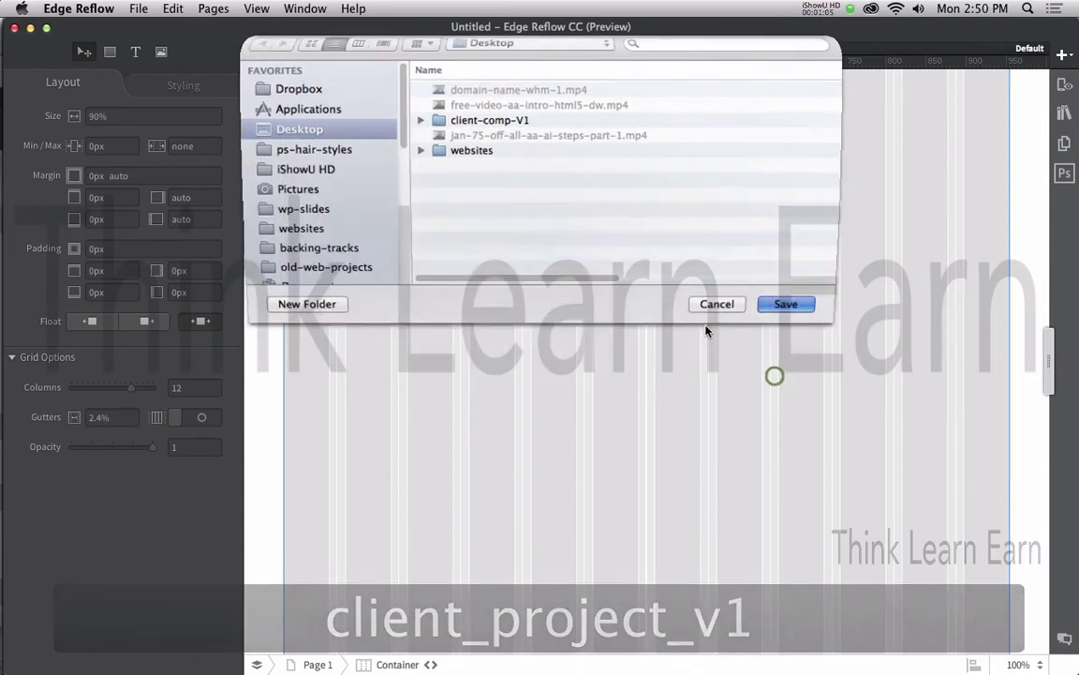
# - Inspect the contents of the client_project_v1 folder through Save As, without saving a copy
pyautogui.click(138, 9)
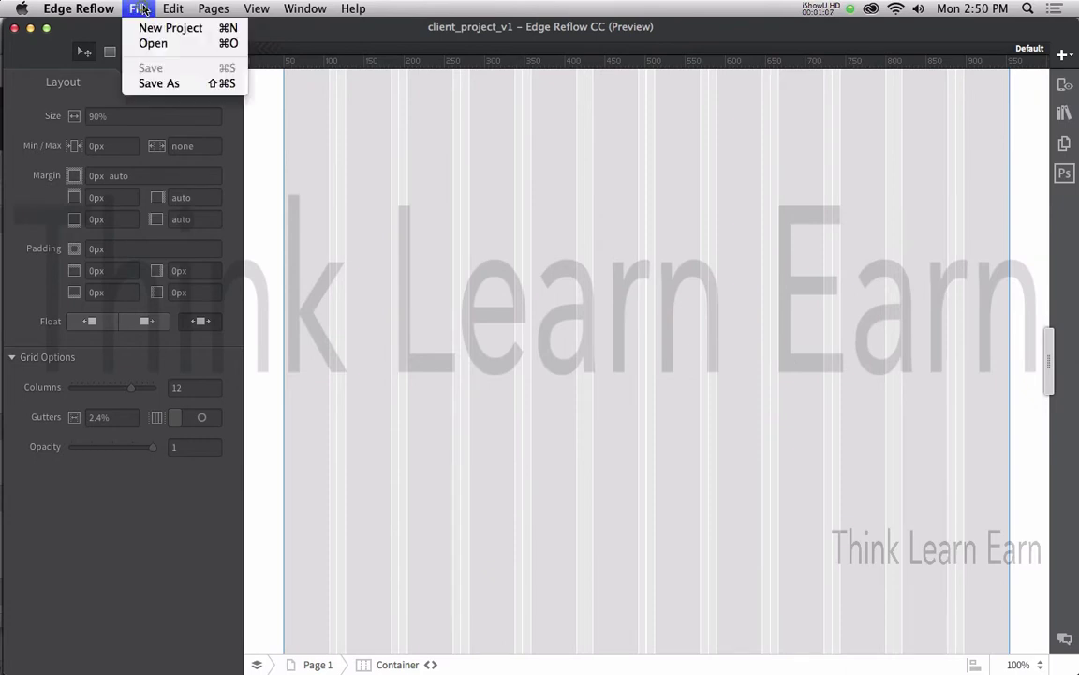
pyautogui.click(161, 83)
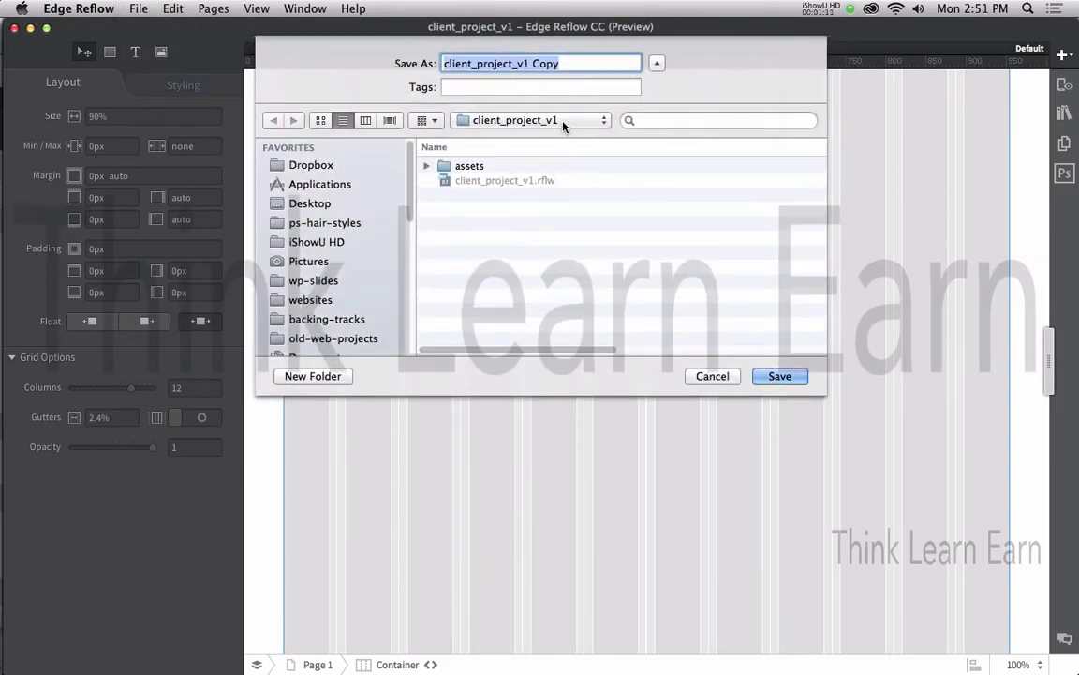
pyautogui.click(719, 375)
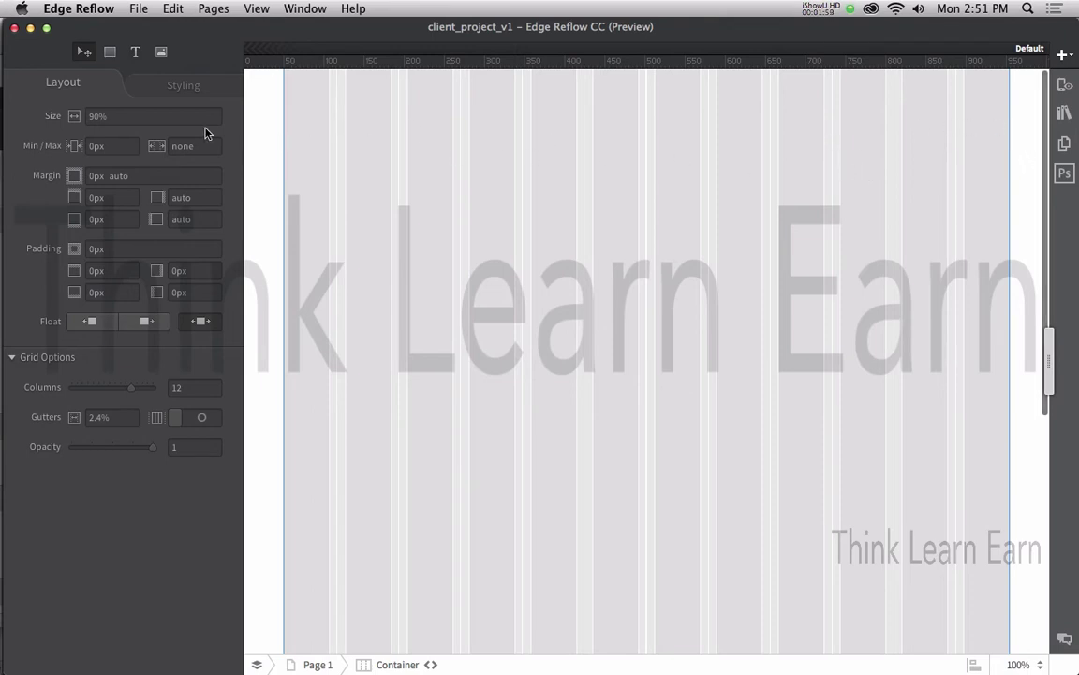
# - Set the grid container's width to 100%
pyautogui.click(125, 116)
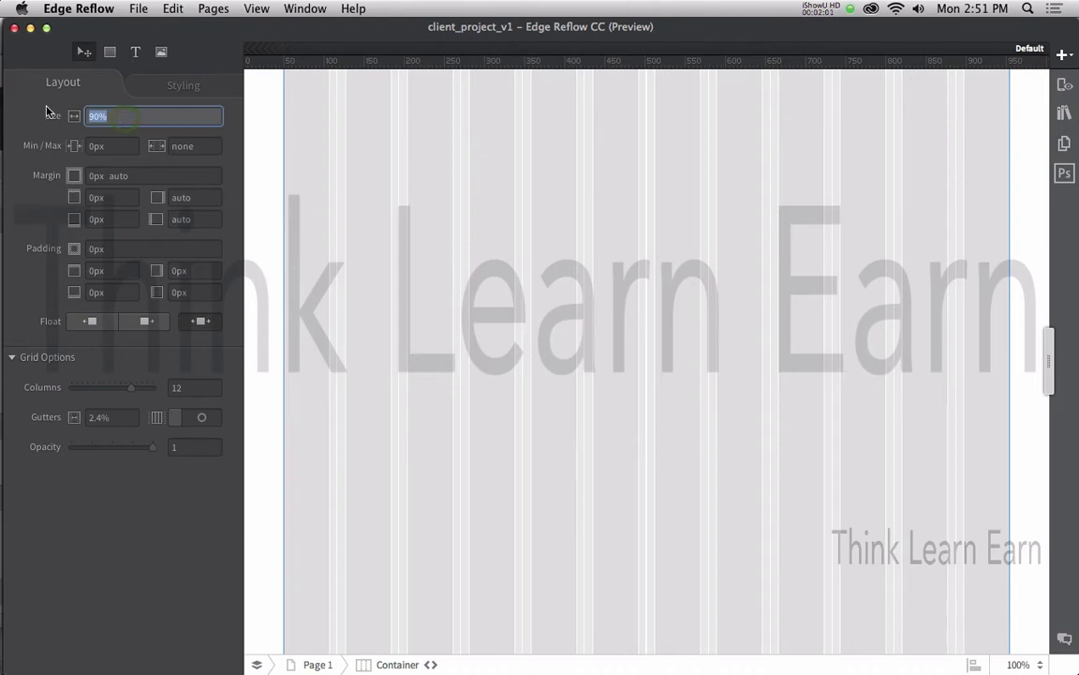
pyautogui.write('100%')
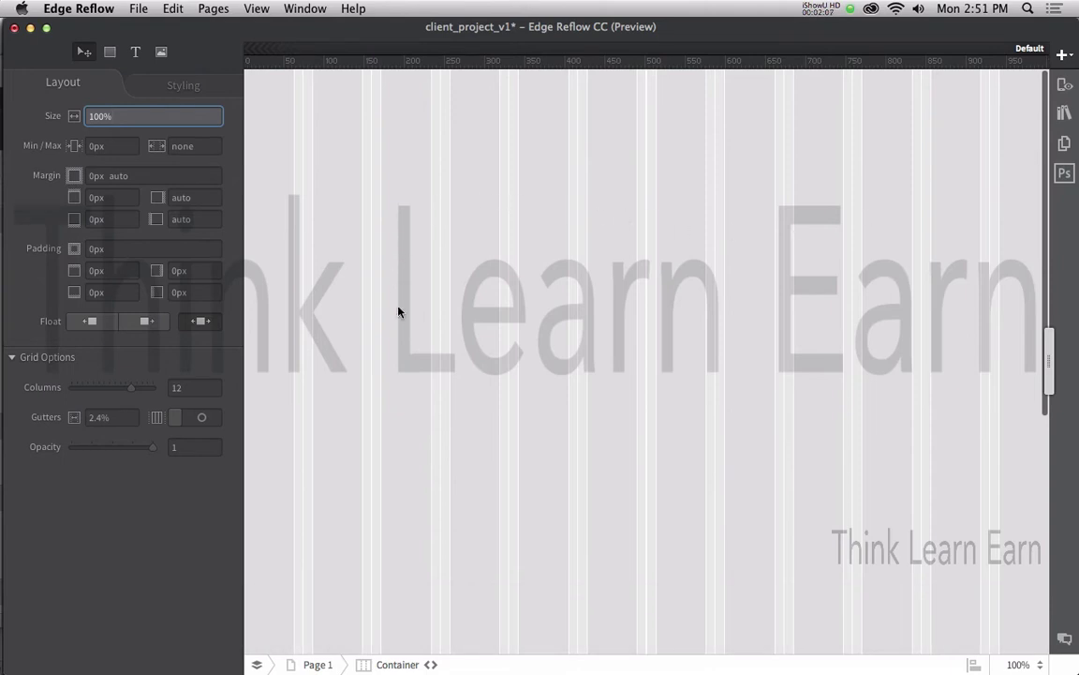
pyautogui.click(519, 210)
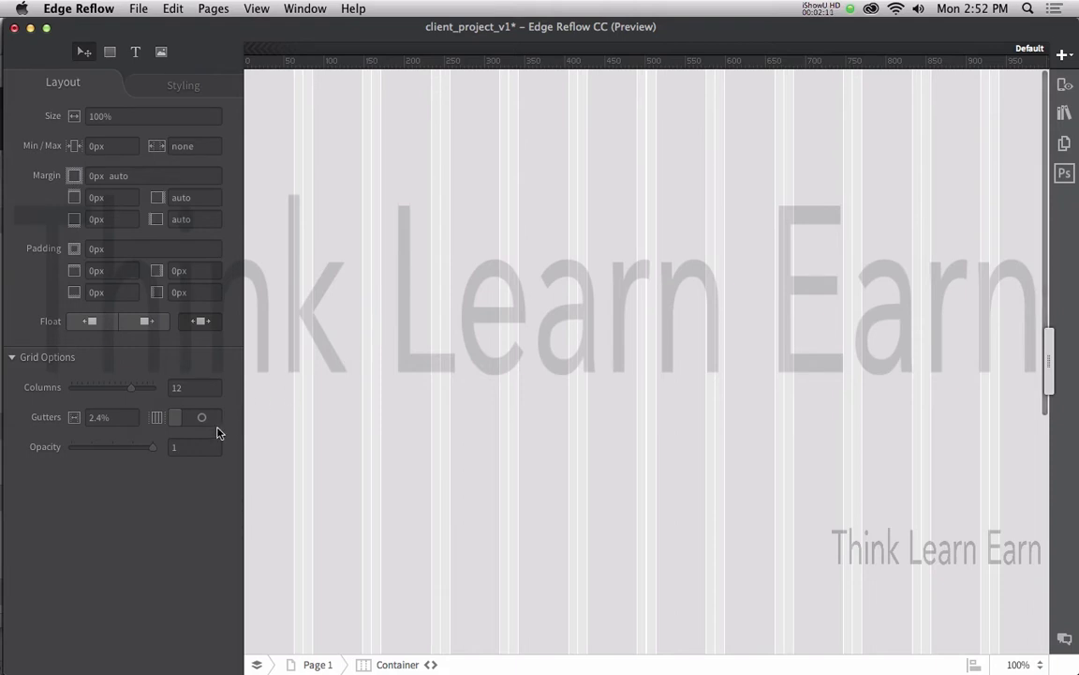
# - Try adjusting the grid opacity, return it to 1, and save the project
pyautogui.moveTo(156, 451); pyautogui.dragTo(296, 445)
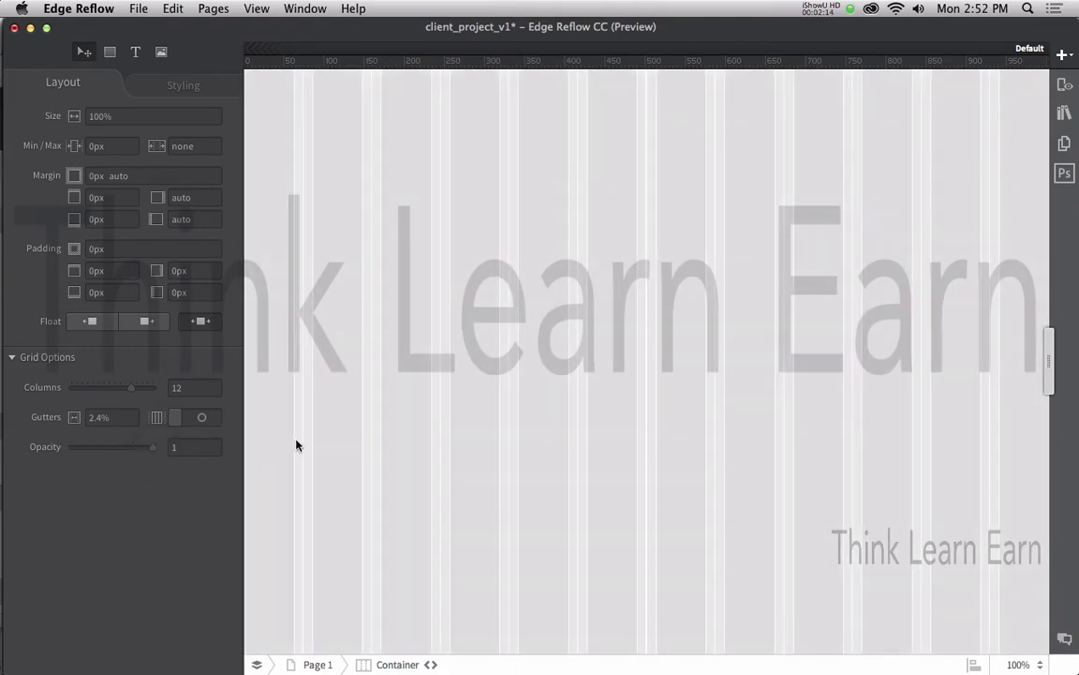
pyautogui.click(152, 448)
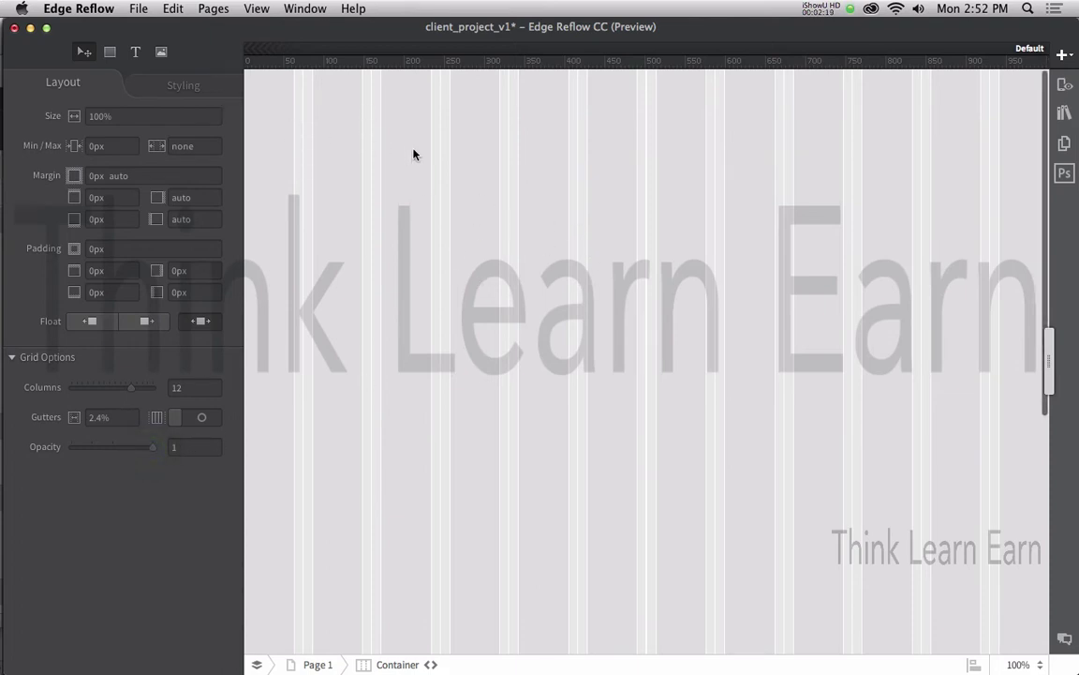
pyautogui.press('super+s')
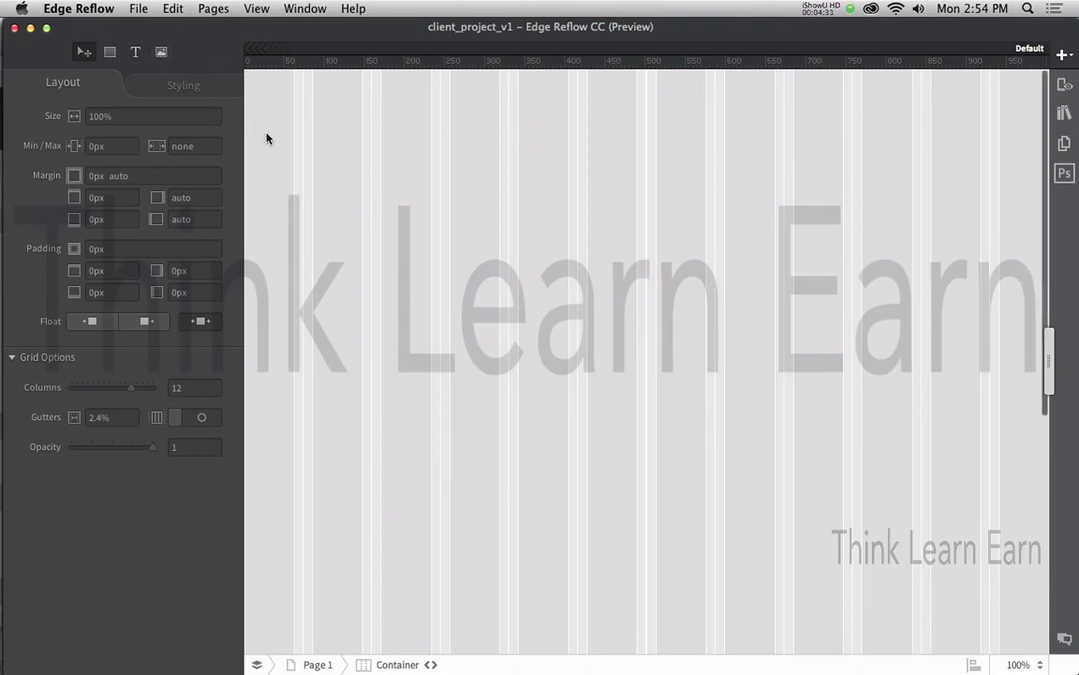
# - Draw a box about 66.30% wide and 214 px high near the page top, about 35 px down and 3.79% in from the left
pyautogui.press('m')
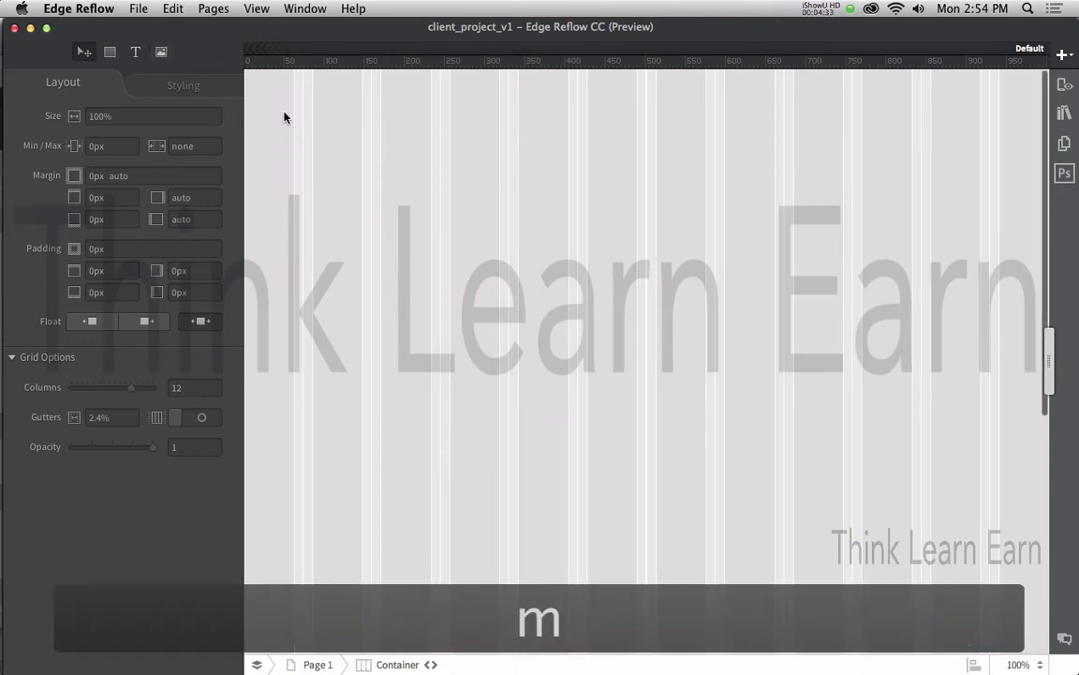
pyautogui.moveTo(275, 98); pyautogui.dragTo(1016, 188)
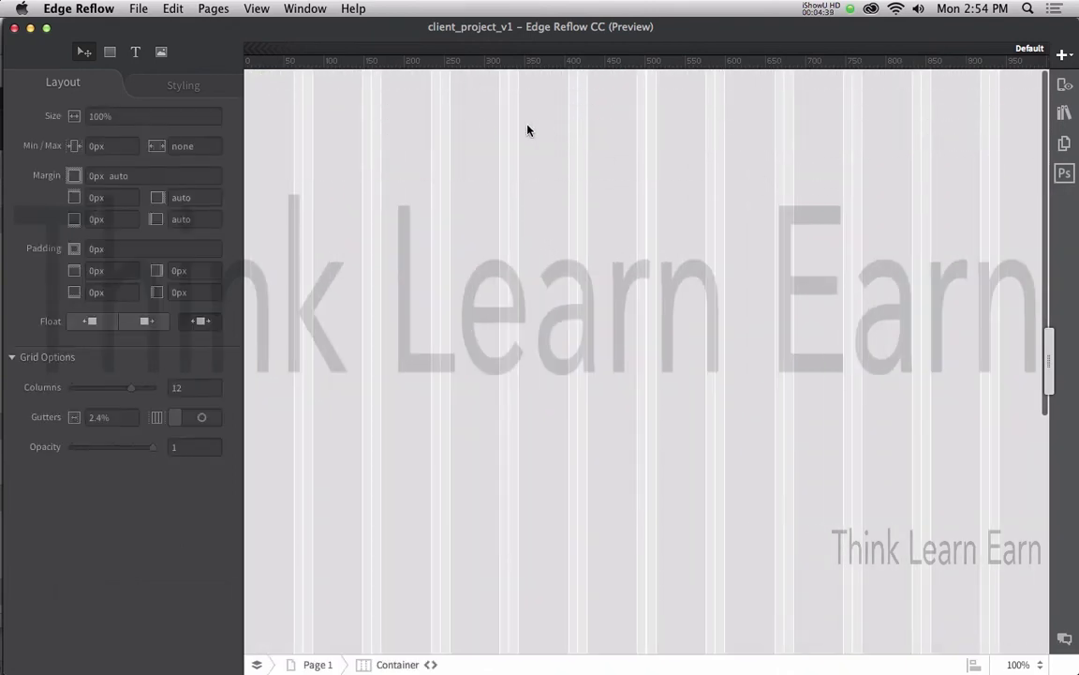
pyautogui.click(110, 51)
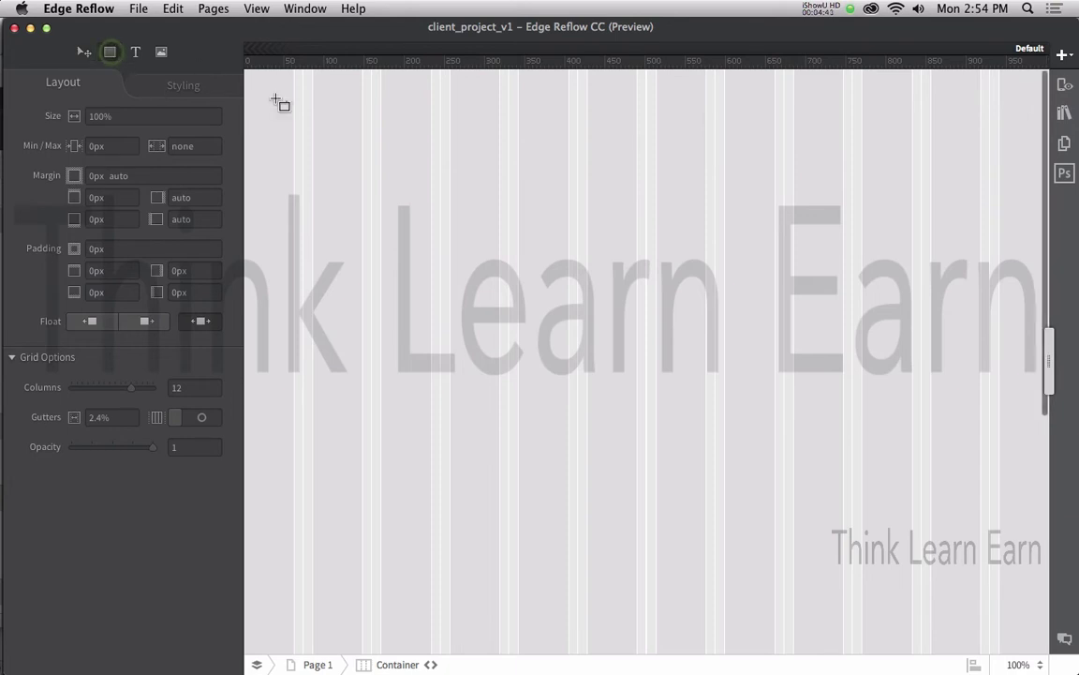
pyautogui.moveTo(275, 97)
pyautogui.mouseDown()
pyautogui.moveTo(566, 219)
pyautogui.moveTo(810, 269)
pyautogui.mouseUp()
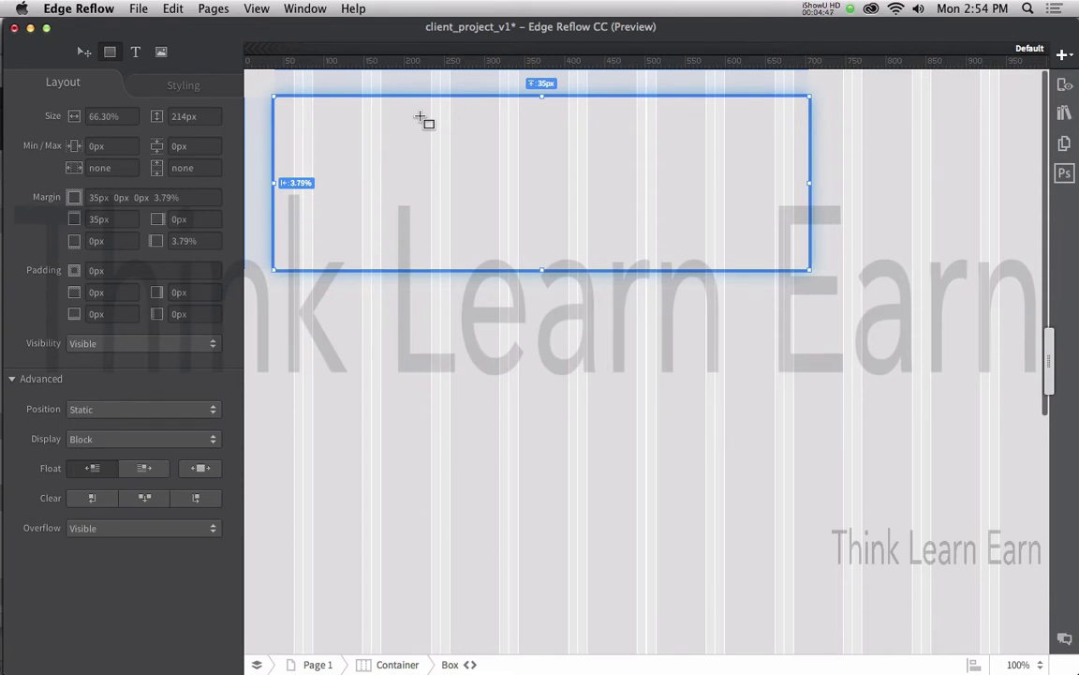
# - Give the box a turquoise background color, rgb(0, 255, 216)
pyautogui.click(181, 84)
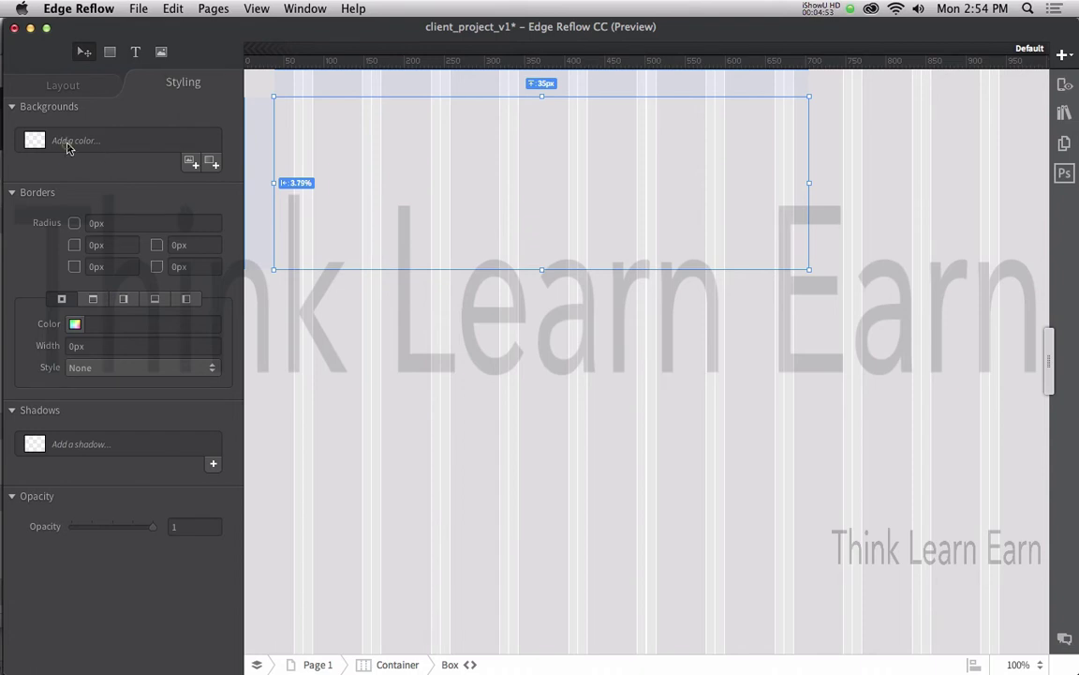
pyautogui.click(62, 139)
pyautogui.moveTo(176, 272); pyautogui.dragTo(171, 246)
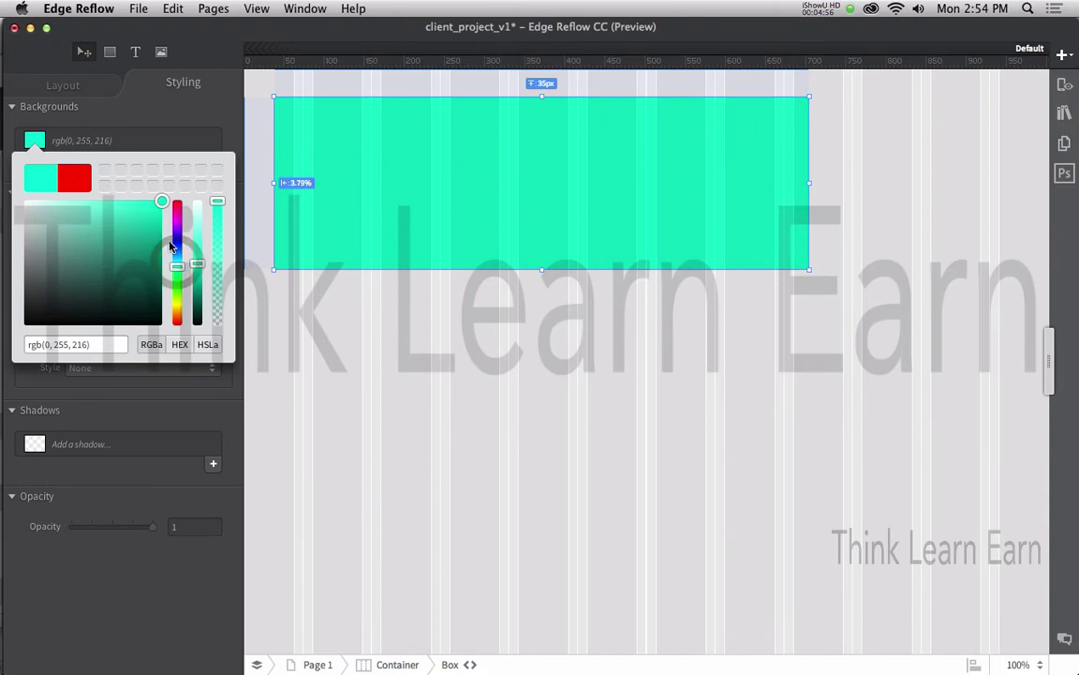
# - Try a second box with a blue background, rgb(20, 0, 255), about 65 px below the turquoise one, and delete it
pyautogui.click(136, 142)
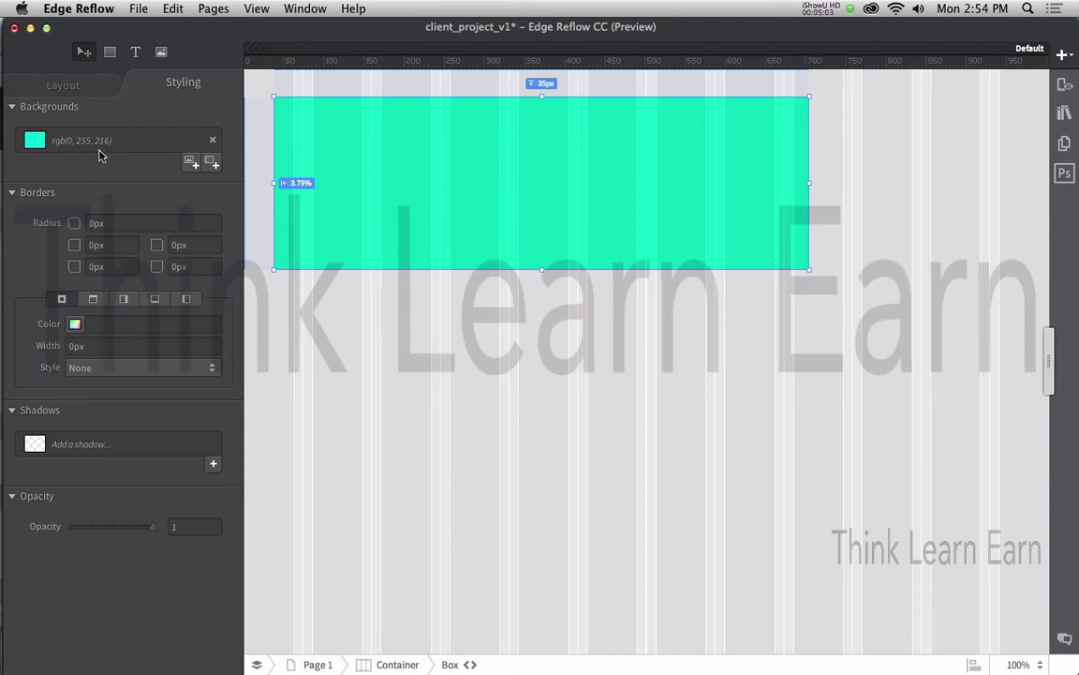
pyautogui.click(109, 53)
pyautogui.moveTo(386, 321); pyautogui.dragTo(569, 443)
pyautogui.click(35, 140)
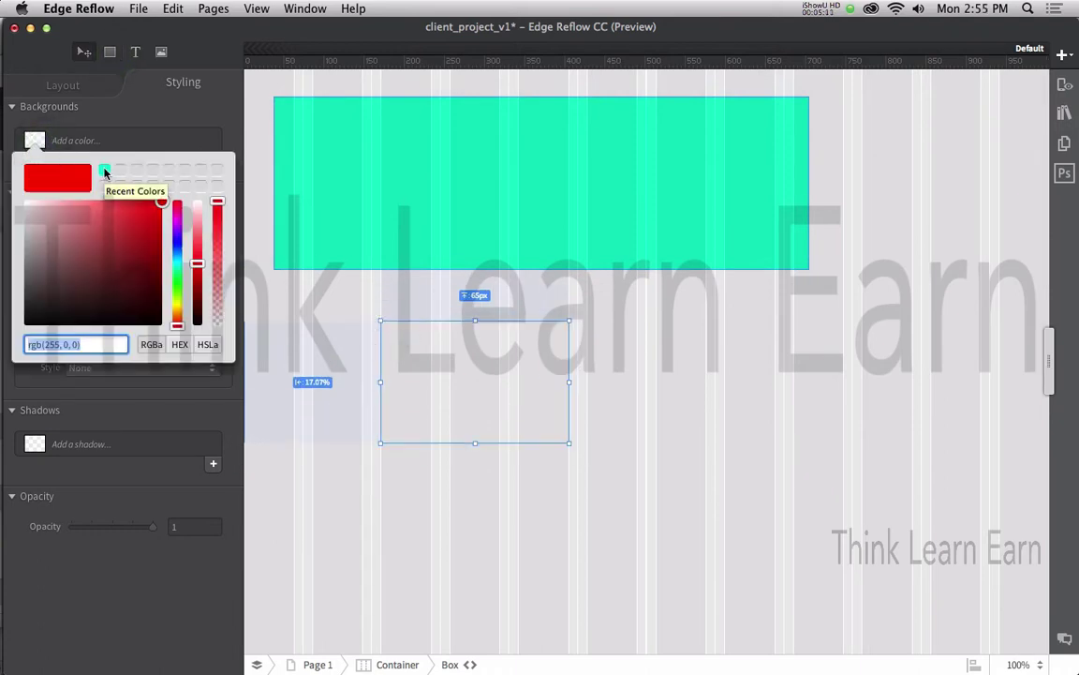
pyautogui.click(178, 241)
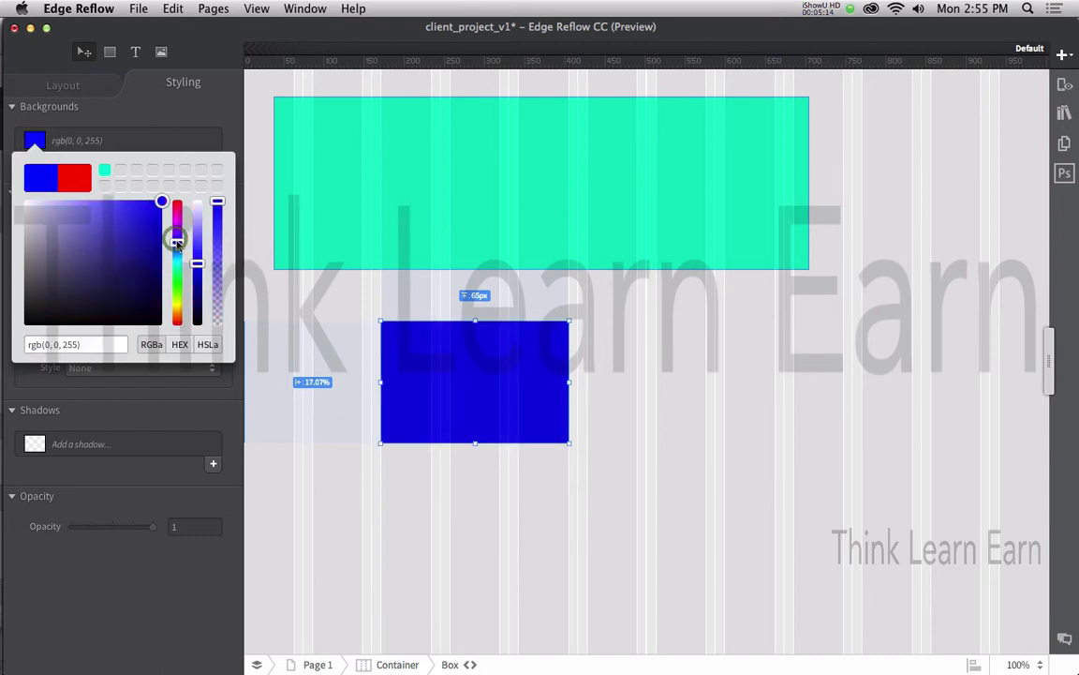
pyautogui.click(653, 388)
pyautogui.click(449, 363)
pyautogui.press('Delete')
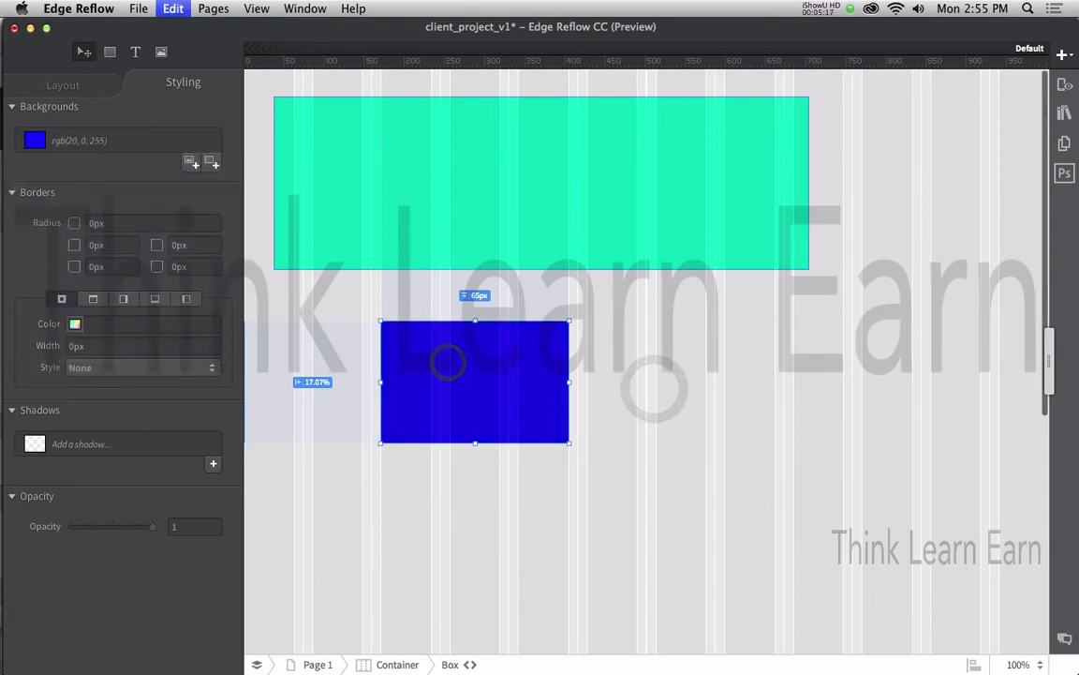
# - Try another uncolored box about 42 px below the turquoise one and 12.56% in from the left, delete it, and save
pyautogui.press('m')
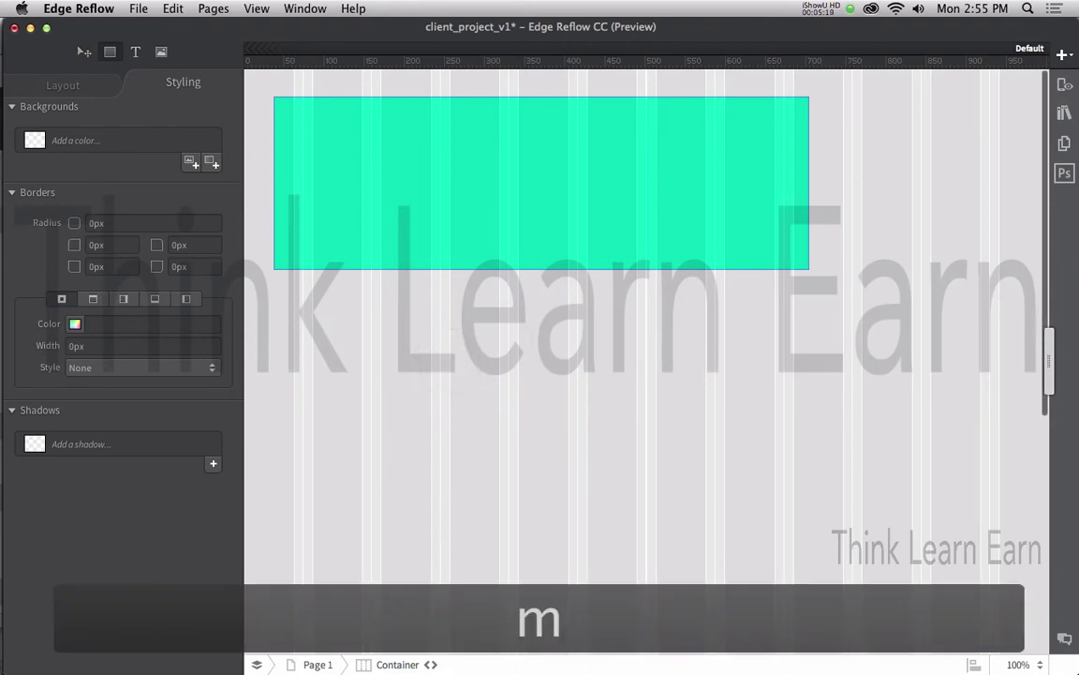
pyautogui.moveTo(345, 301); pyautogui.dragTo(553, 428)
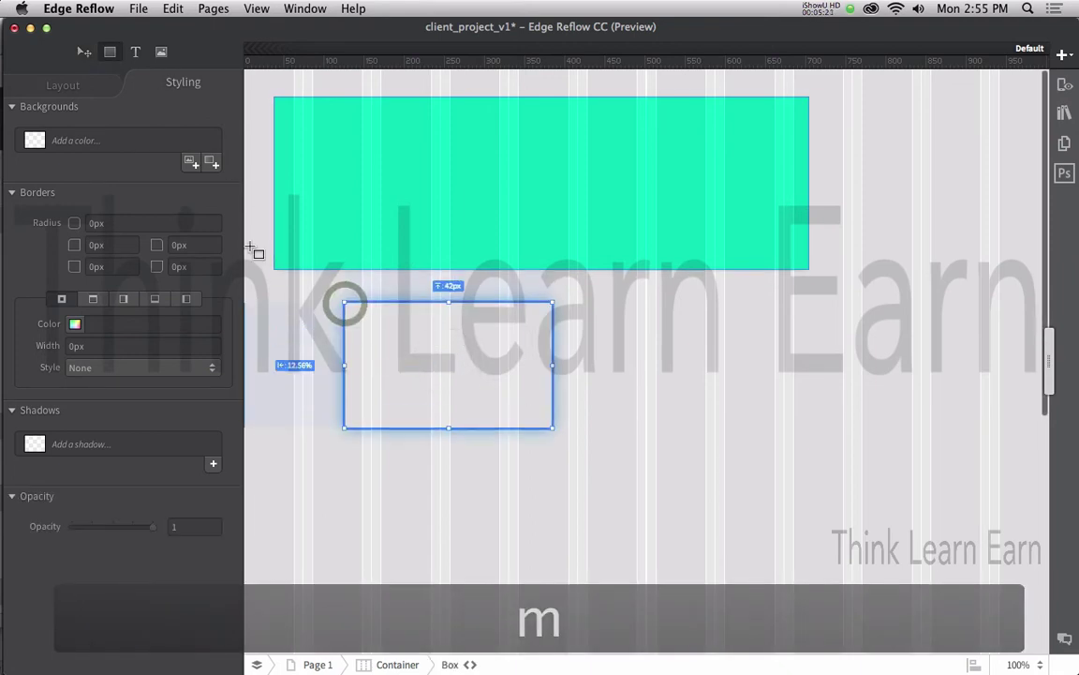
pyautogui.click(81, 140)
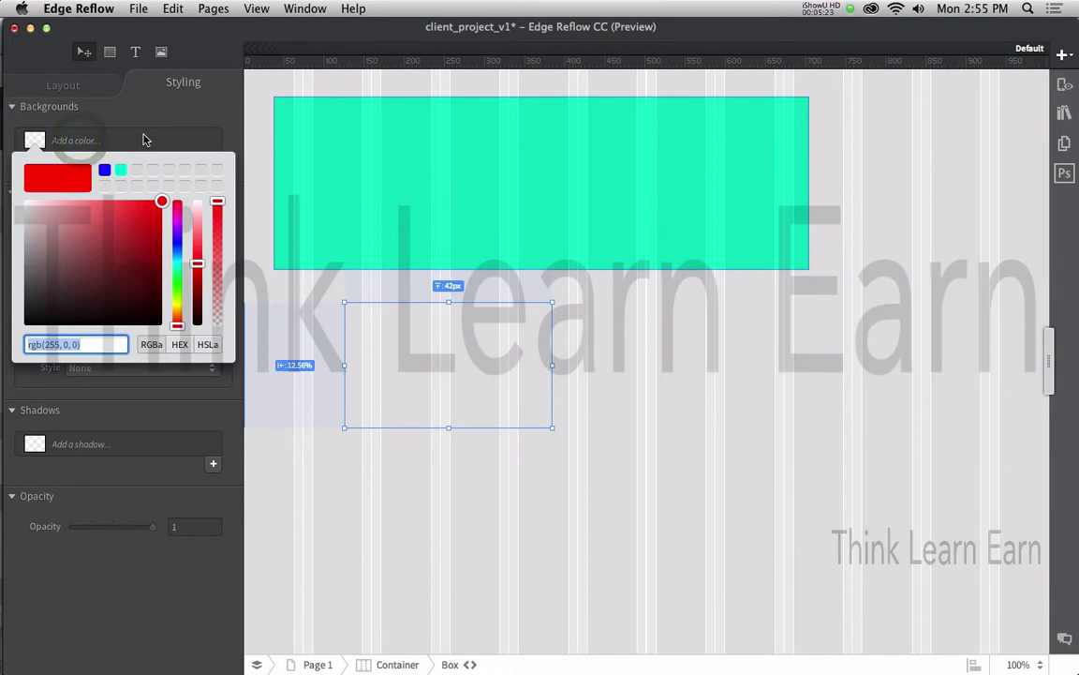
pyautogui.click(379, 298)
pyautogui.click(400, 321)
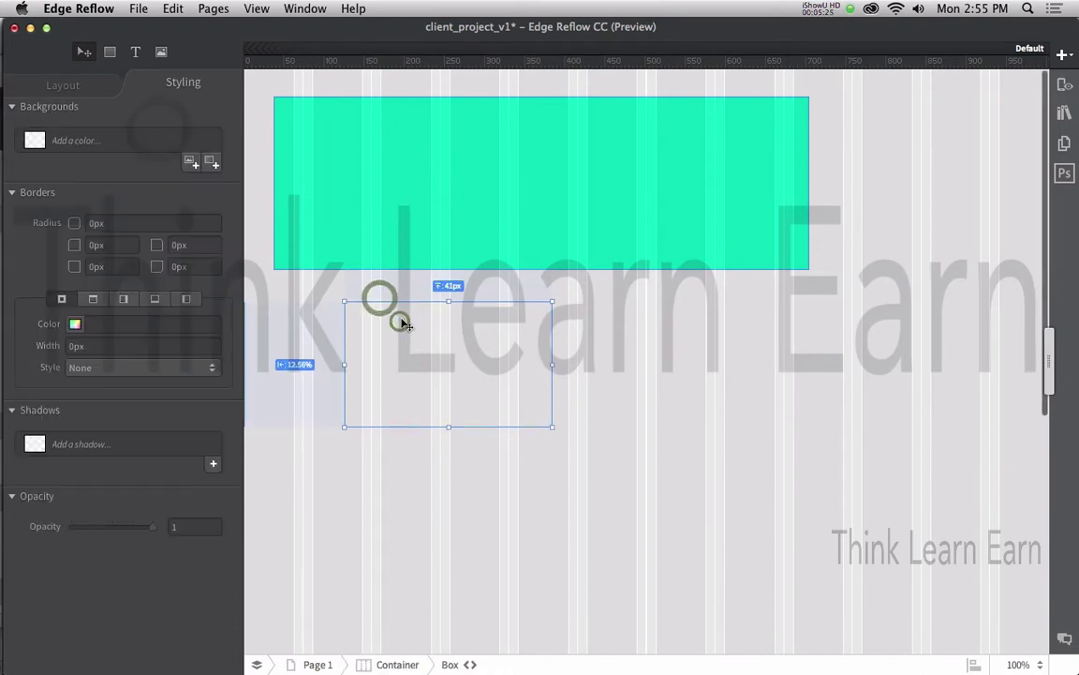
pyautogui.press('Delete')
pyautogui.press('super+s')
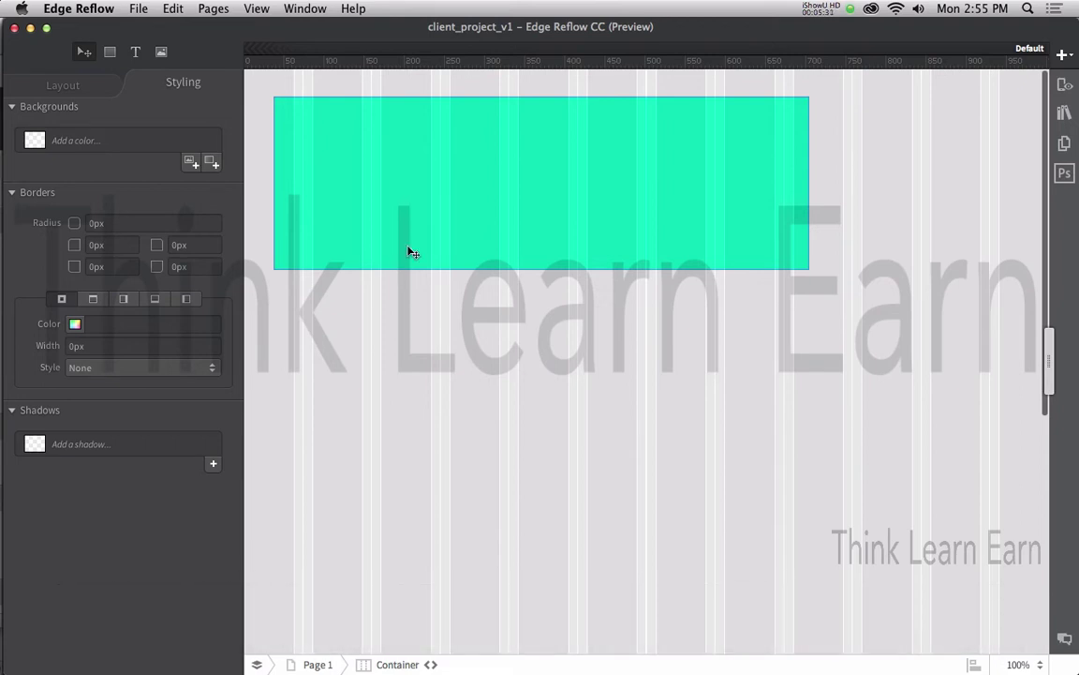
# - Move the turquoise box up to about 22 px from the page top and set its width to 100%
pyautogui.click(386, 194)
pyautogui.moveTo(386, 194); pyautogui.dragTo(383, 185)
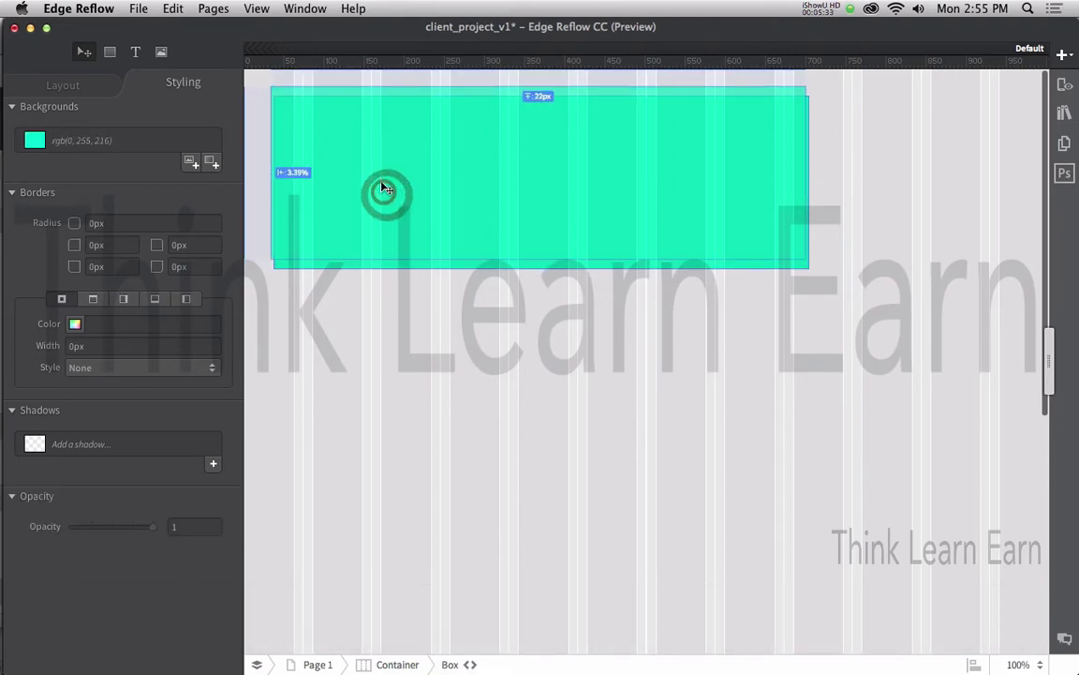
pyautogui.click(82, 90)
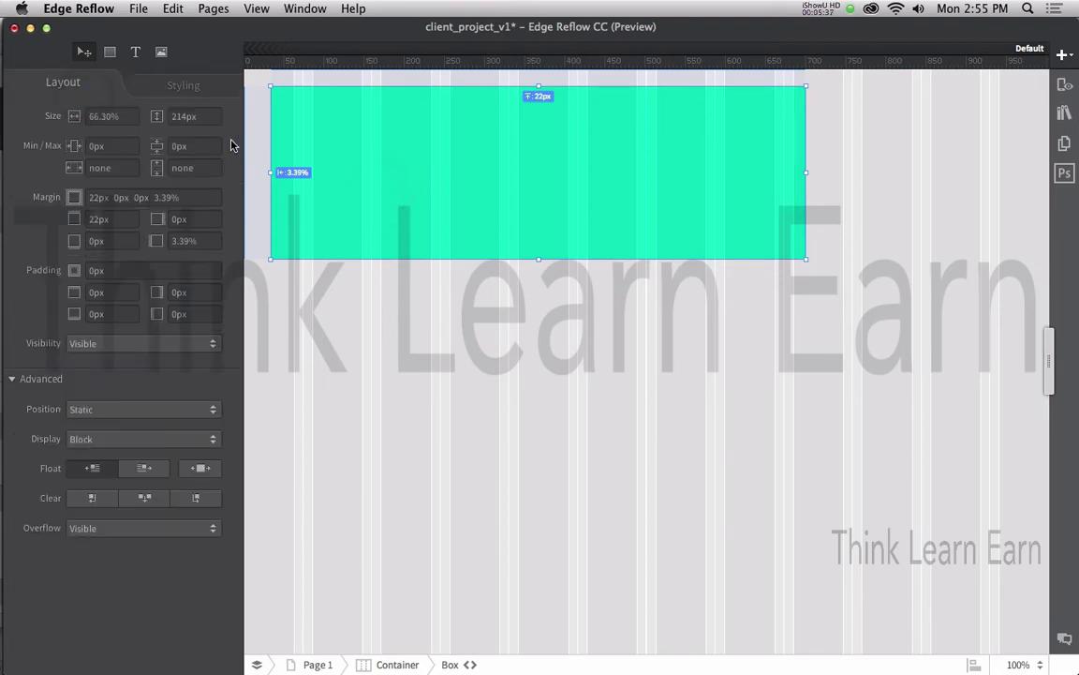
pyautogui.click(107, 114)
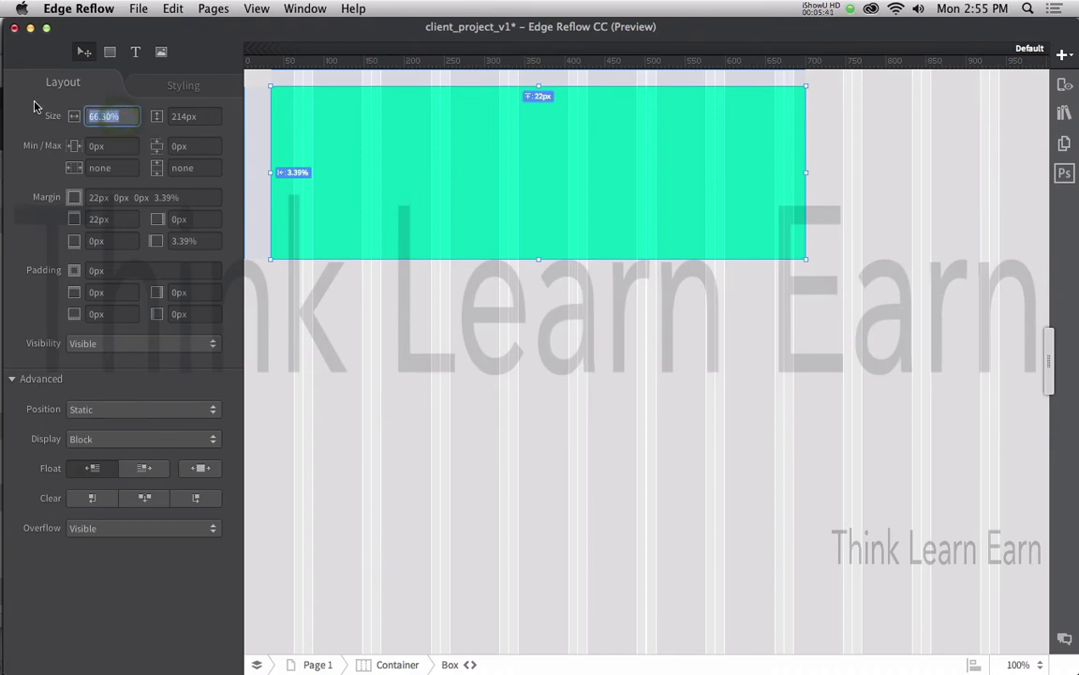
pyautogui.write('100')
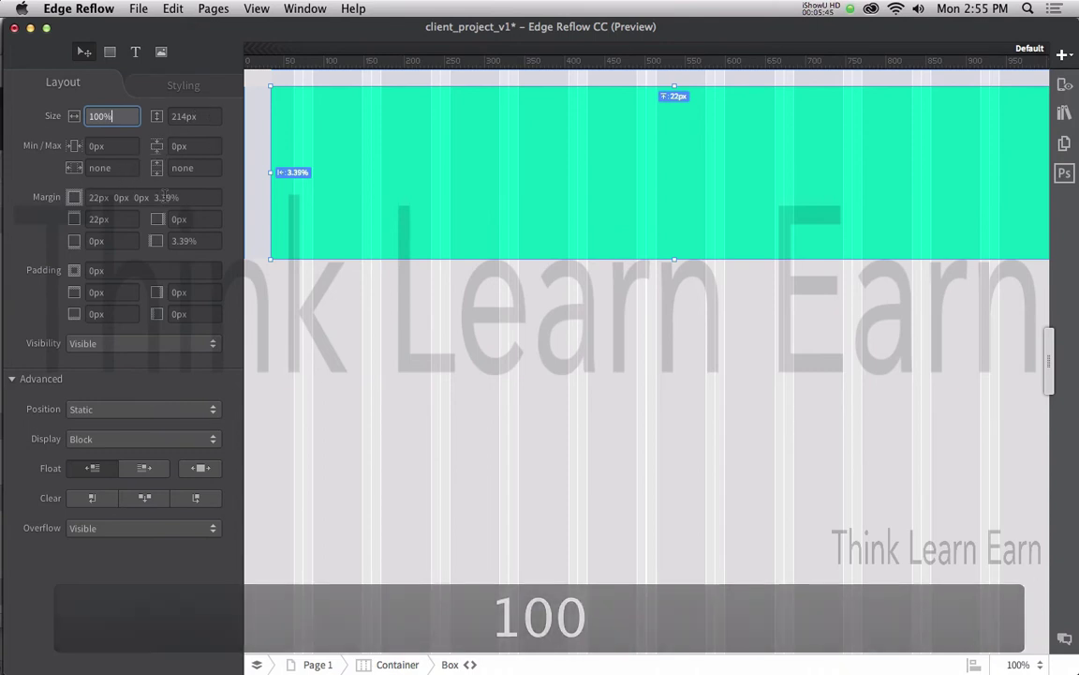
# - Set all margins of the turquoise box to 0 px and save the project
pyautogui.click(199, 198)
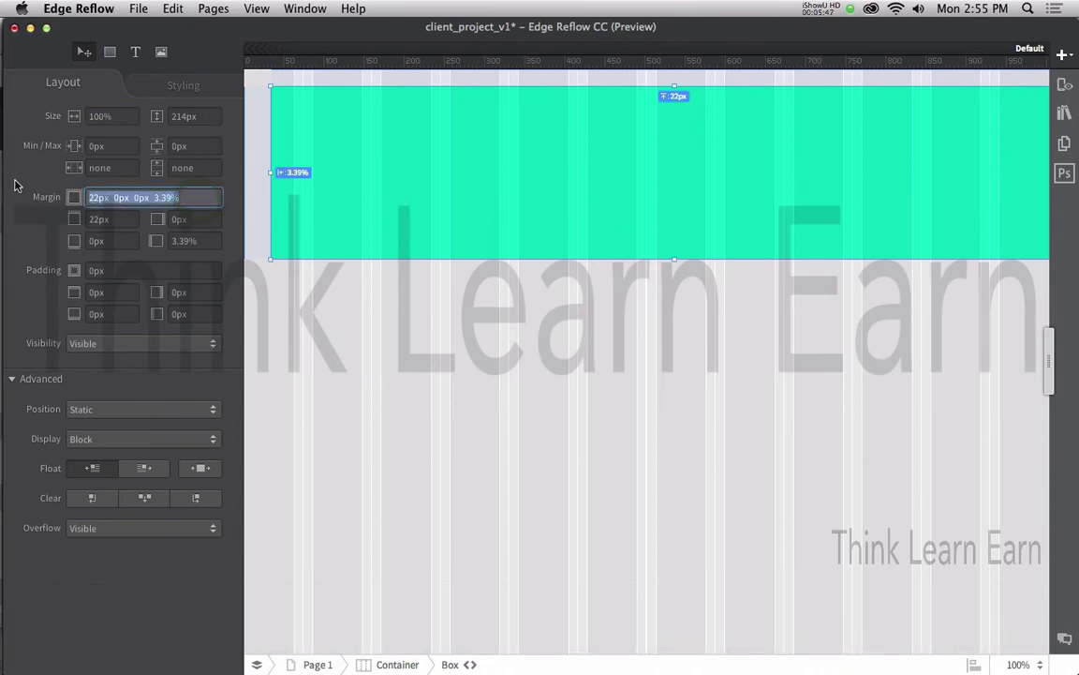
pyautogui.write('0')
pyautogui.press('Tab')
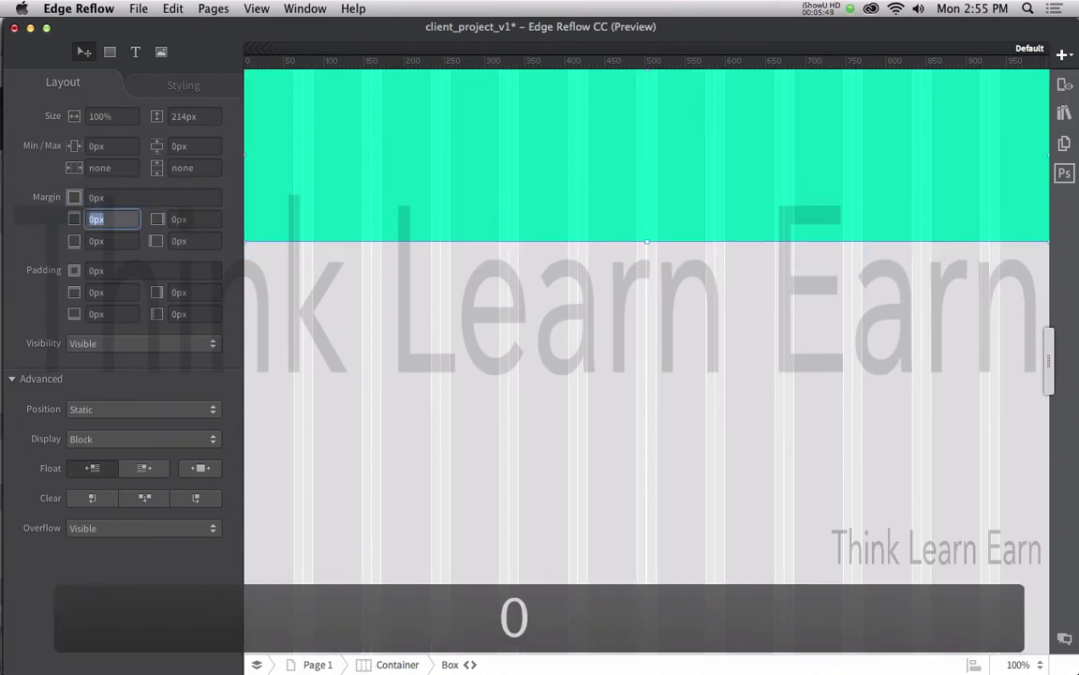
pyautogui.click(422, 373)
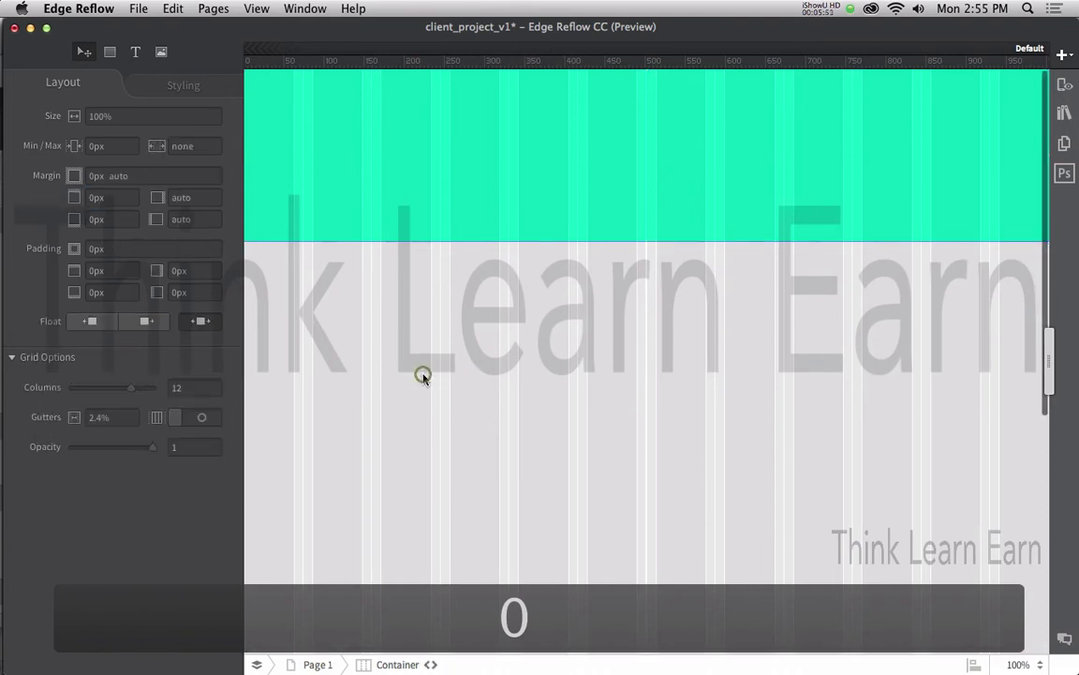
pyautogui.press('super+s')
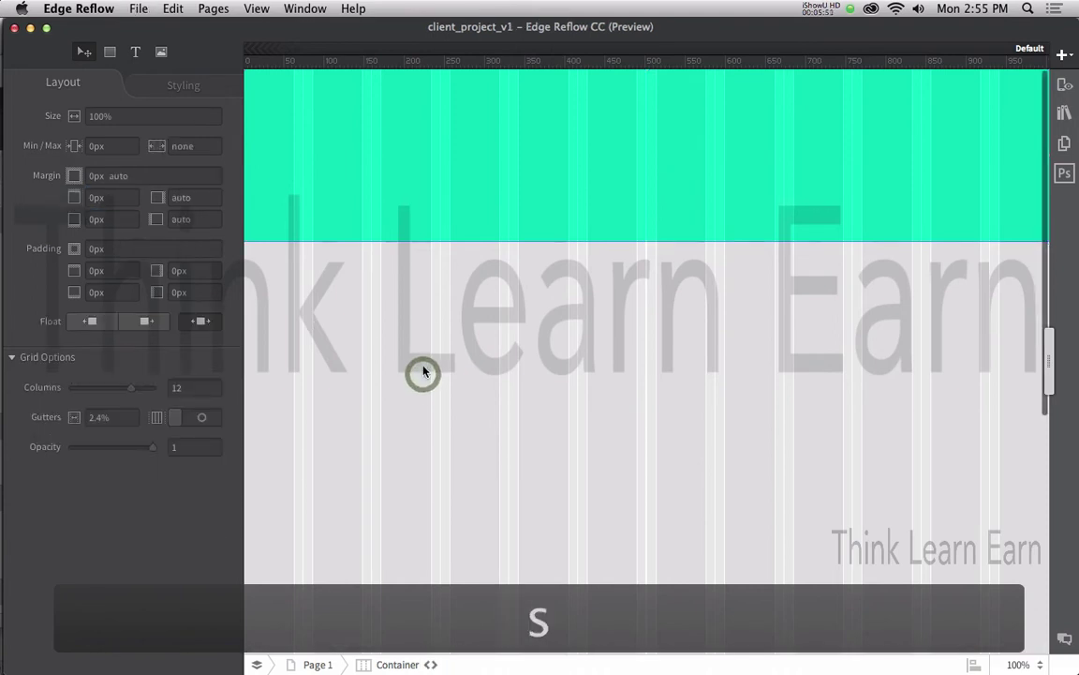
pyautogui.click(424, 181)
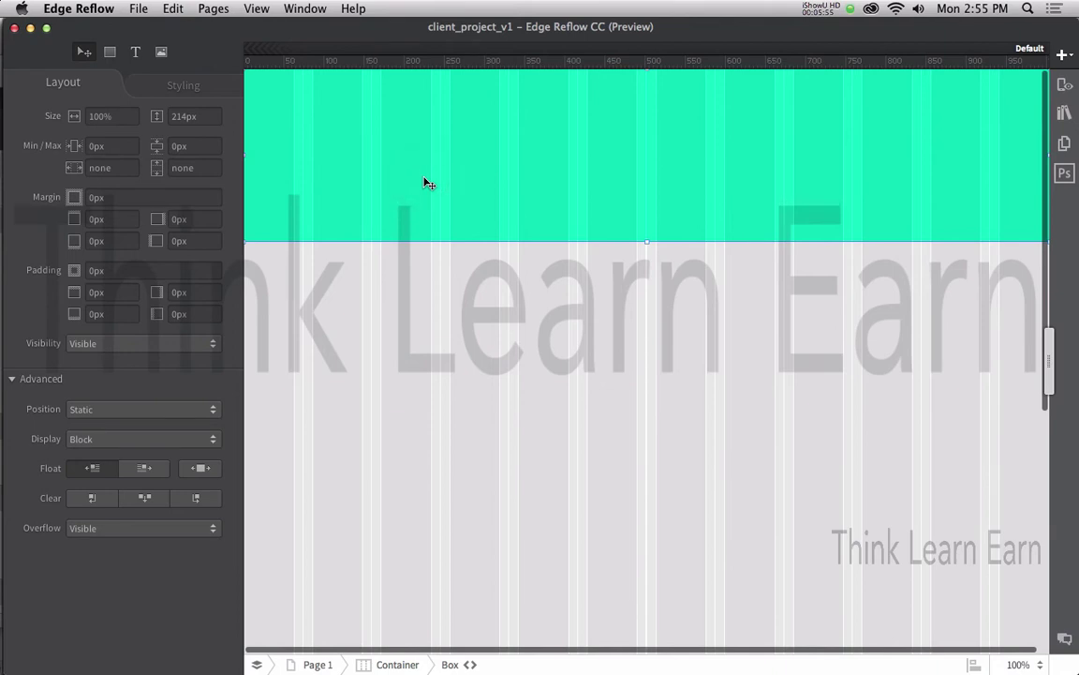
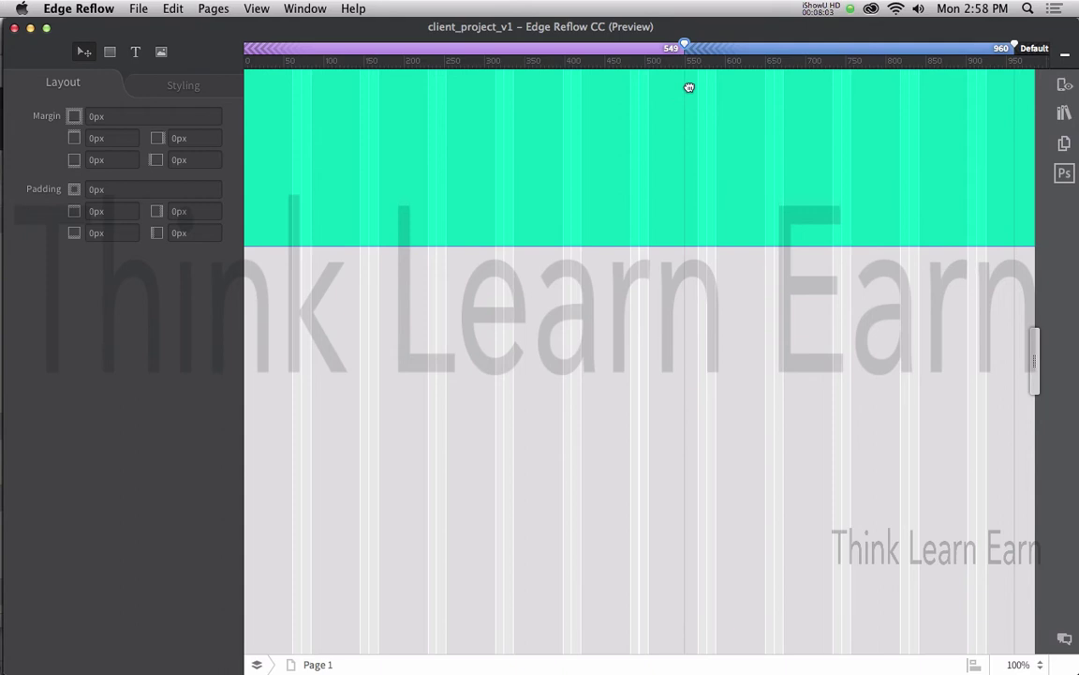
# - Move the two existing breakpoints to about 332 px and 774 px, and add a third one at 985 px
pyautogui.moveTo(689, 87); pyautogui.dragTo(514, 74)
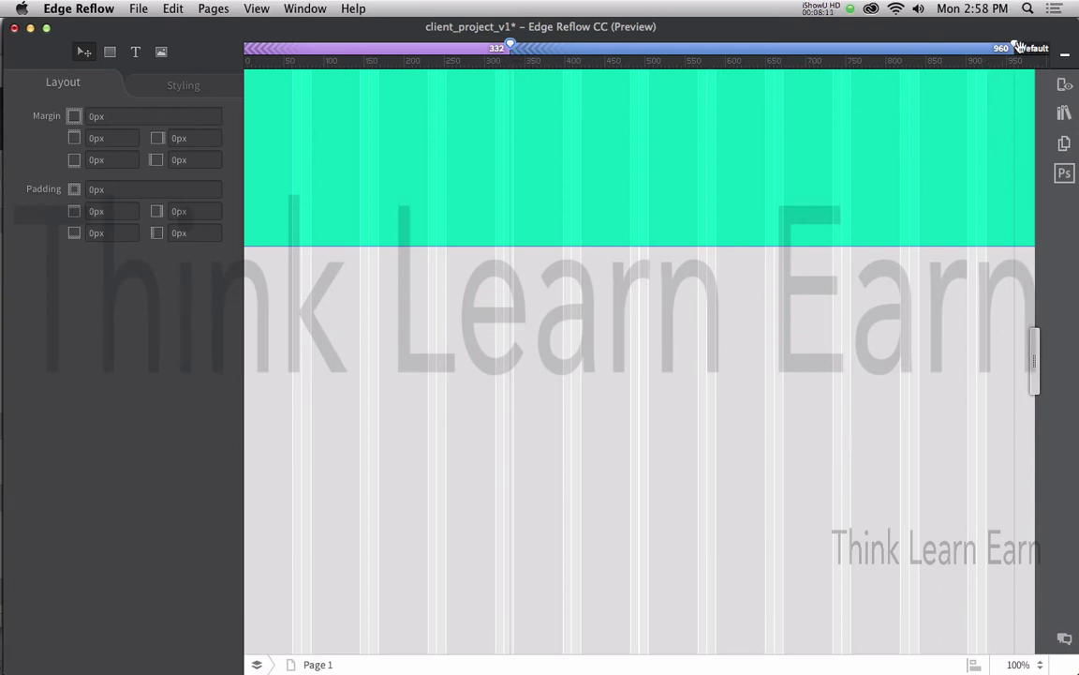
pyautogui.moveTo(1009, 44); pyautogui.dragTo(869, 46)
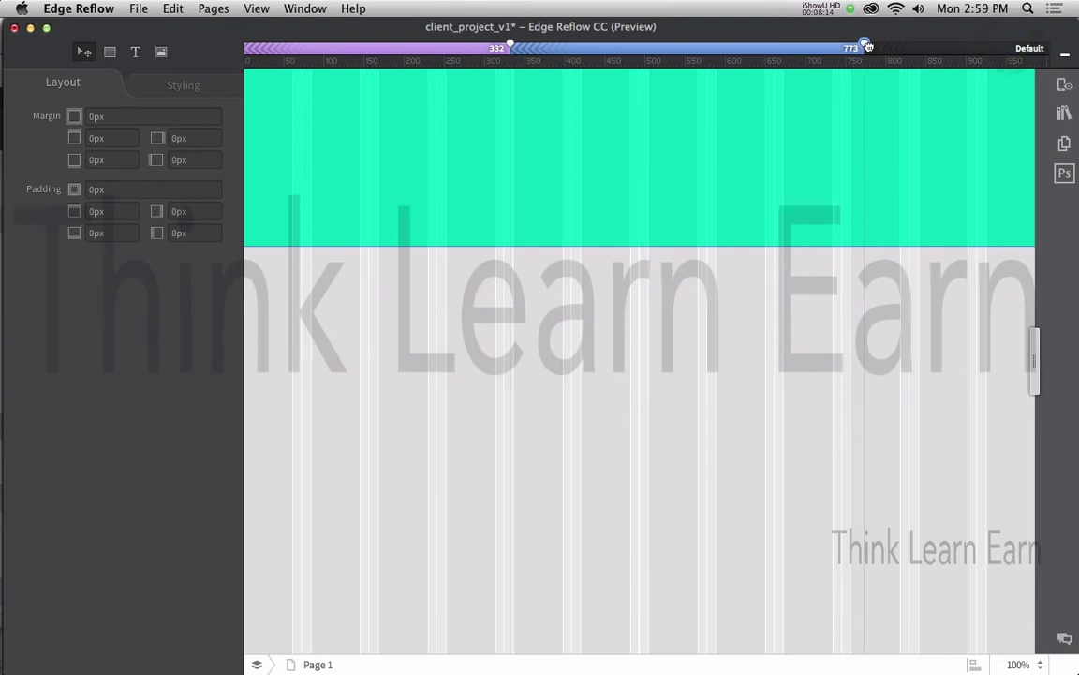
pyautogui.click(1066, 59)
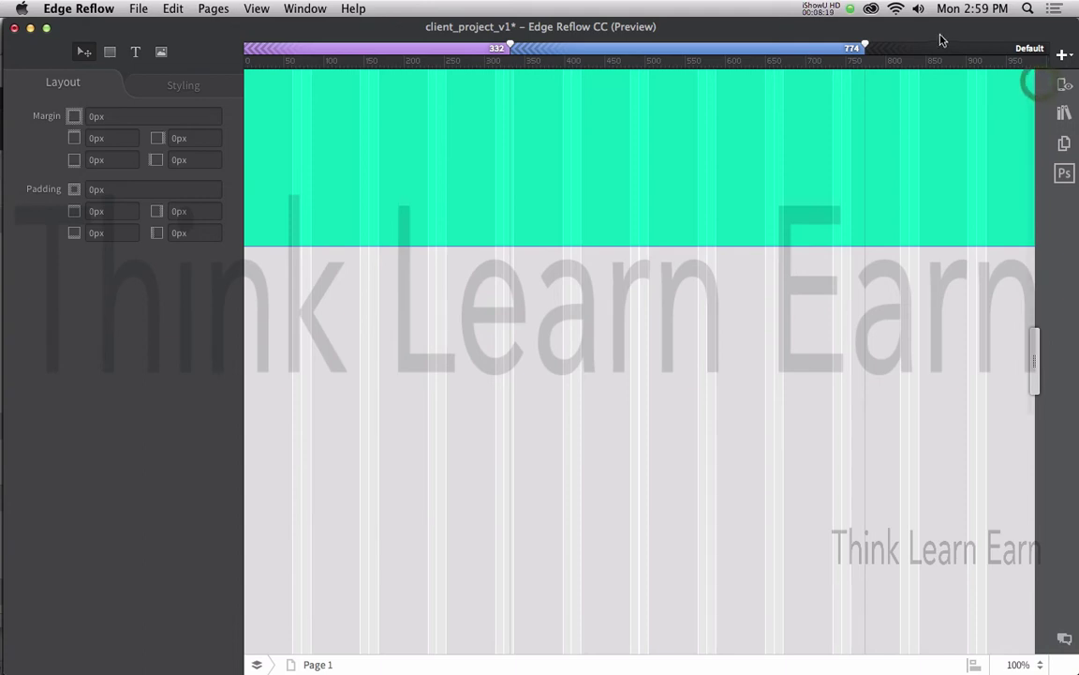
pyautogui.click(1060, 58)
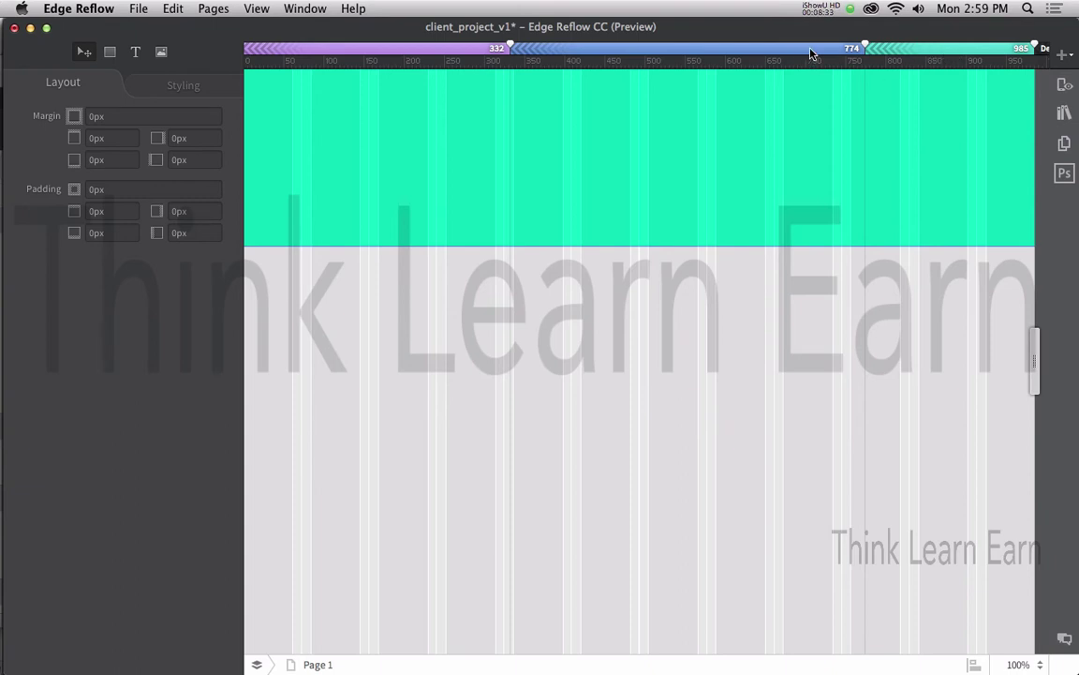
# - Open the breakpoint settings and compare the Maximum and Minimum orientations, leaving Minimum selected
pyautogui.click(1071, 58)
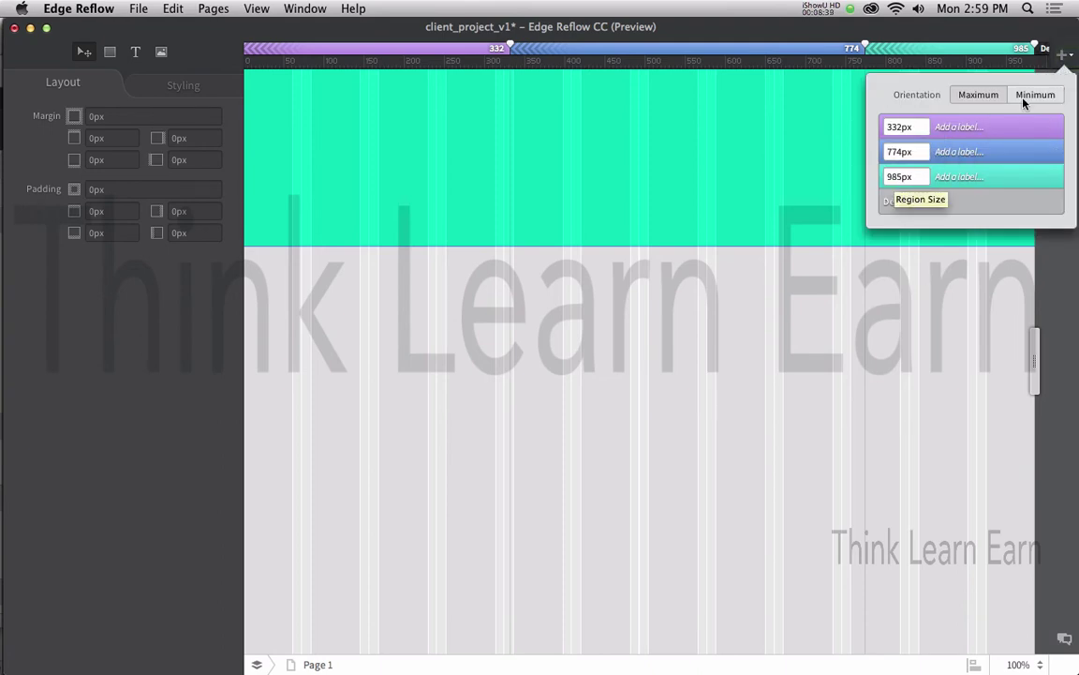
pyautogui.click(1027, 97)
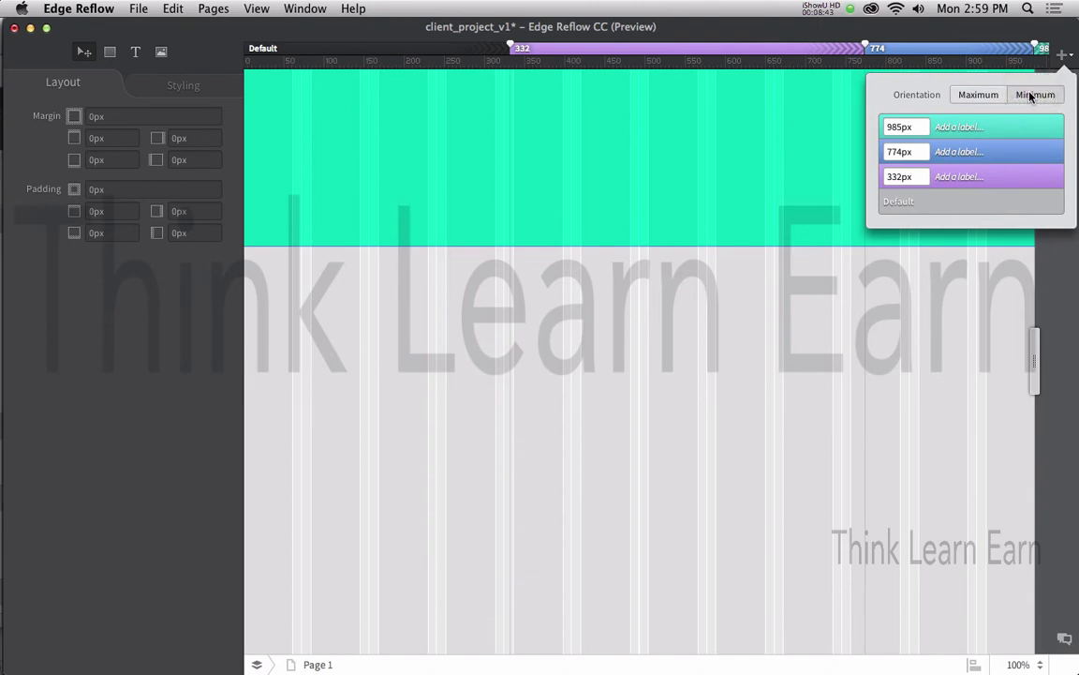
pyautogui.click(981, 95)
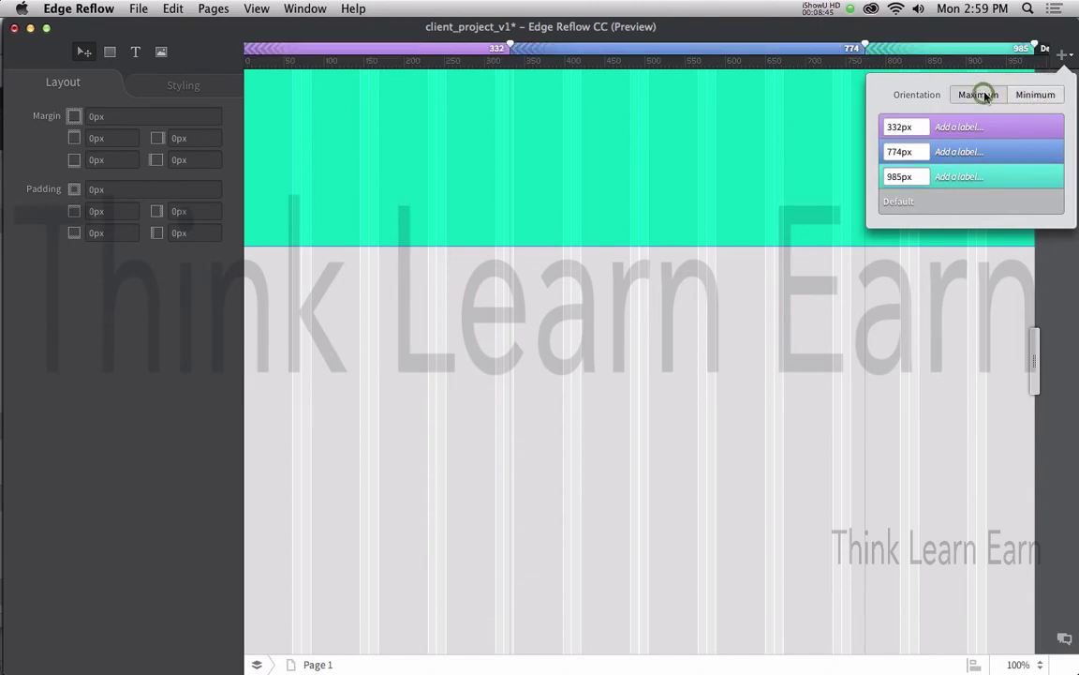
pyautogui.click(1036, 97)
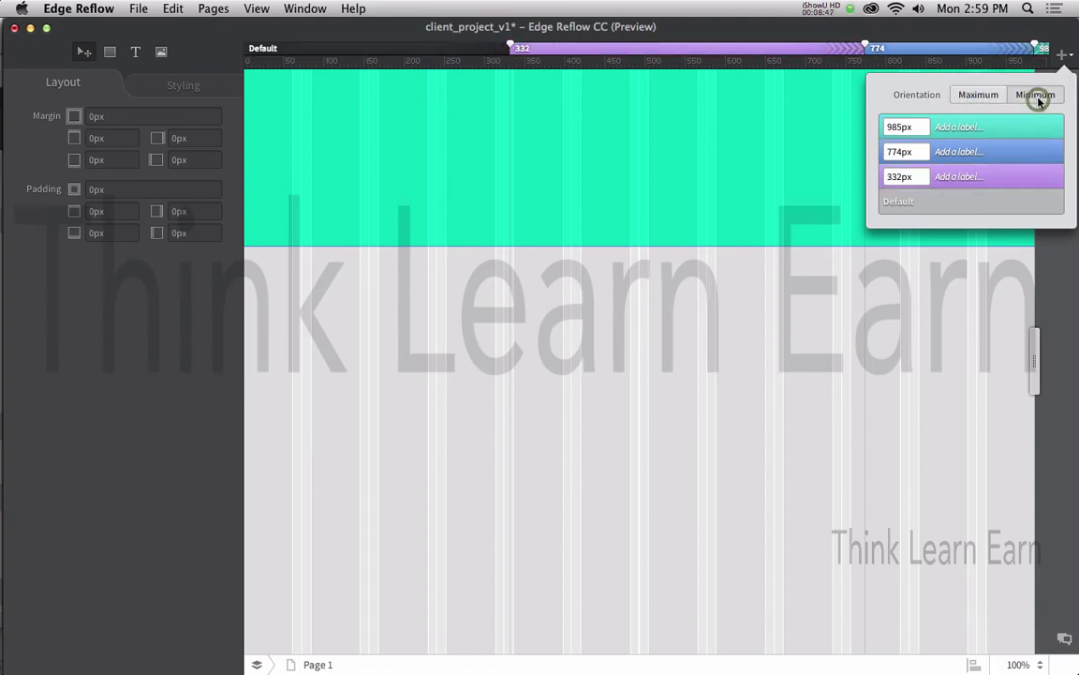
# - Set the three breakpoints to 960 px, 768 px and 320 px, and save the project
pyautogui.click(899, 127)
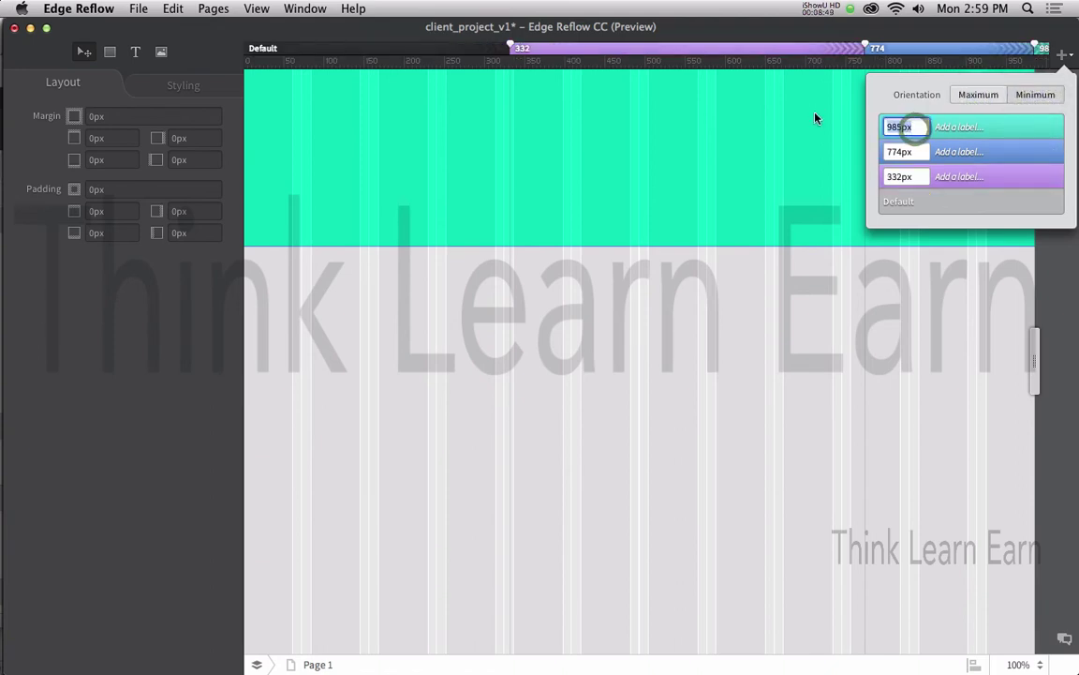
pyautogui.write('960')
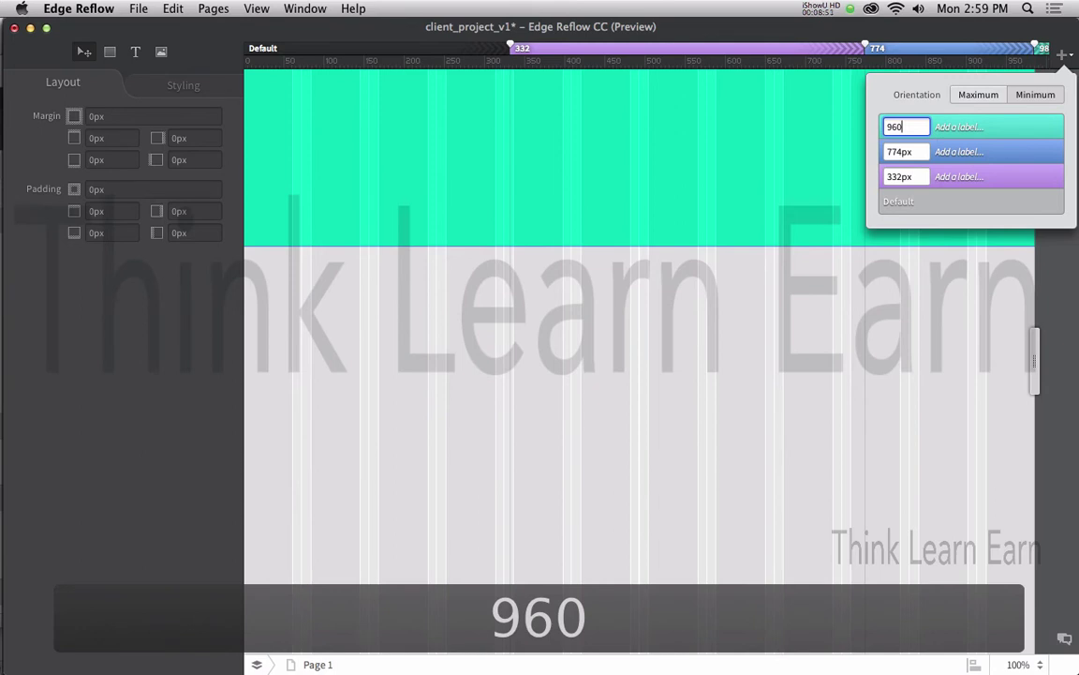
pyautogui.press('Tab')
pyautogui.write('768')
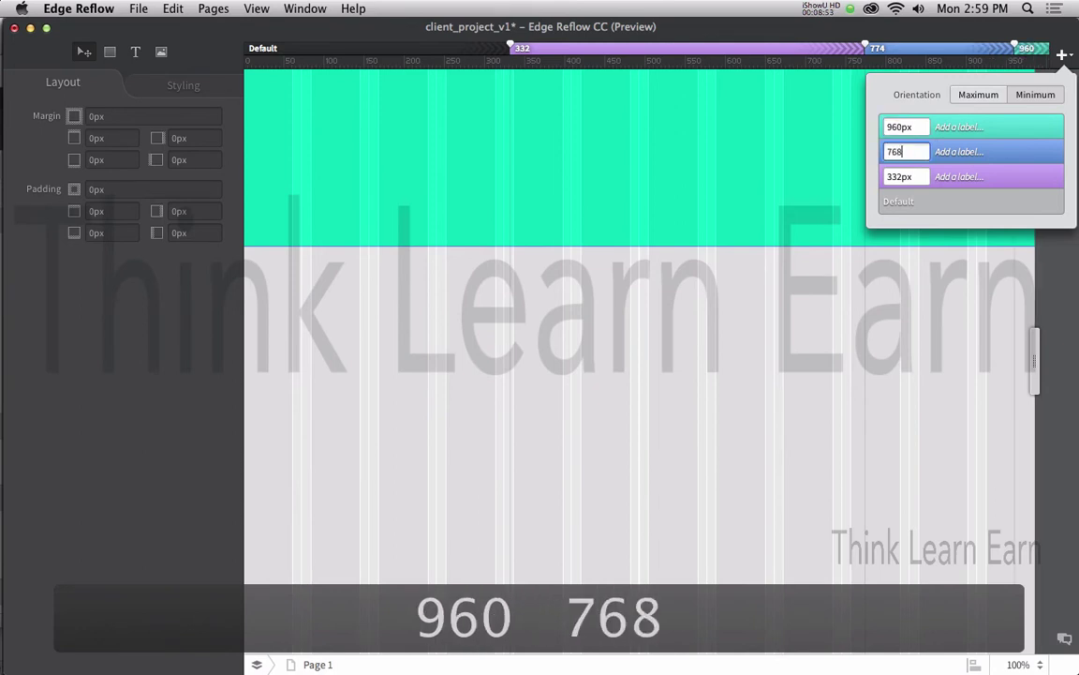
pyautogui.press('Tab')
pyautogui.write('320')
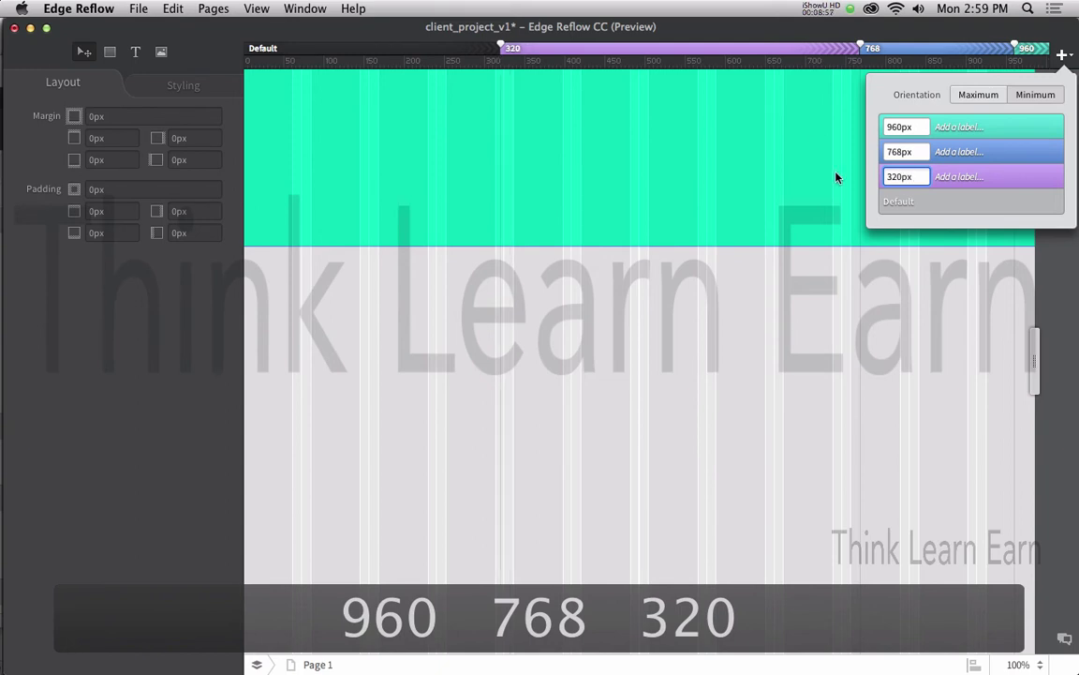
pyautogui.click(845, 242)
pyautogui.press('super+s')
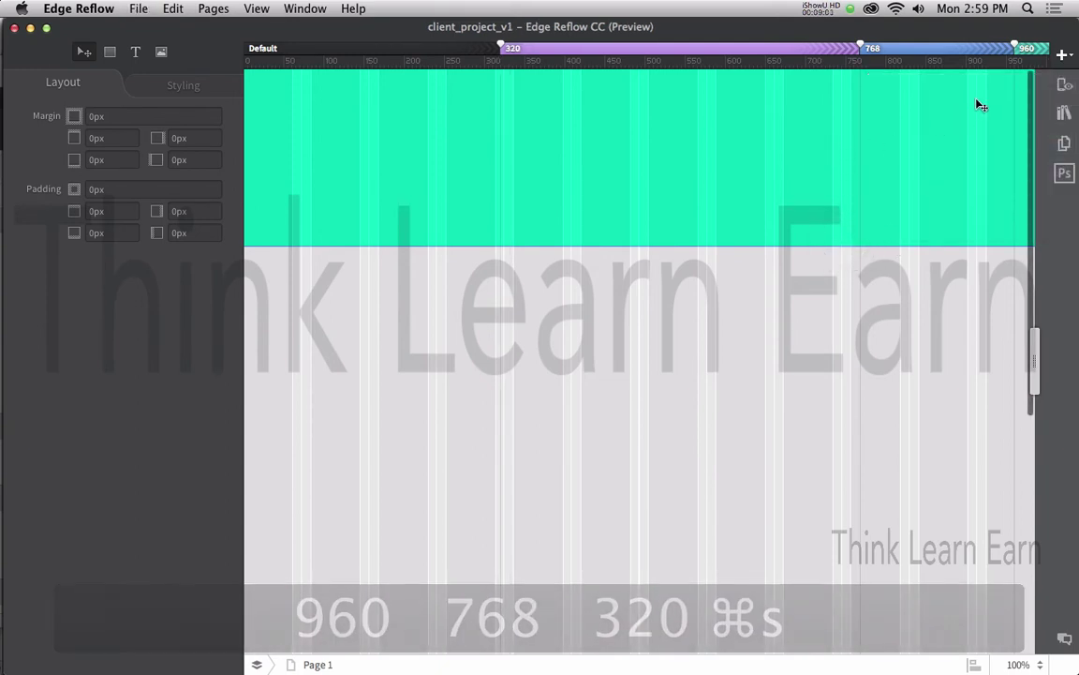
# - Set the breakpoints' orientation to Maximum and close their settings
pyautogui.click(1063, 54)
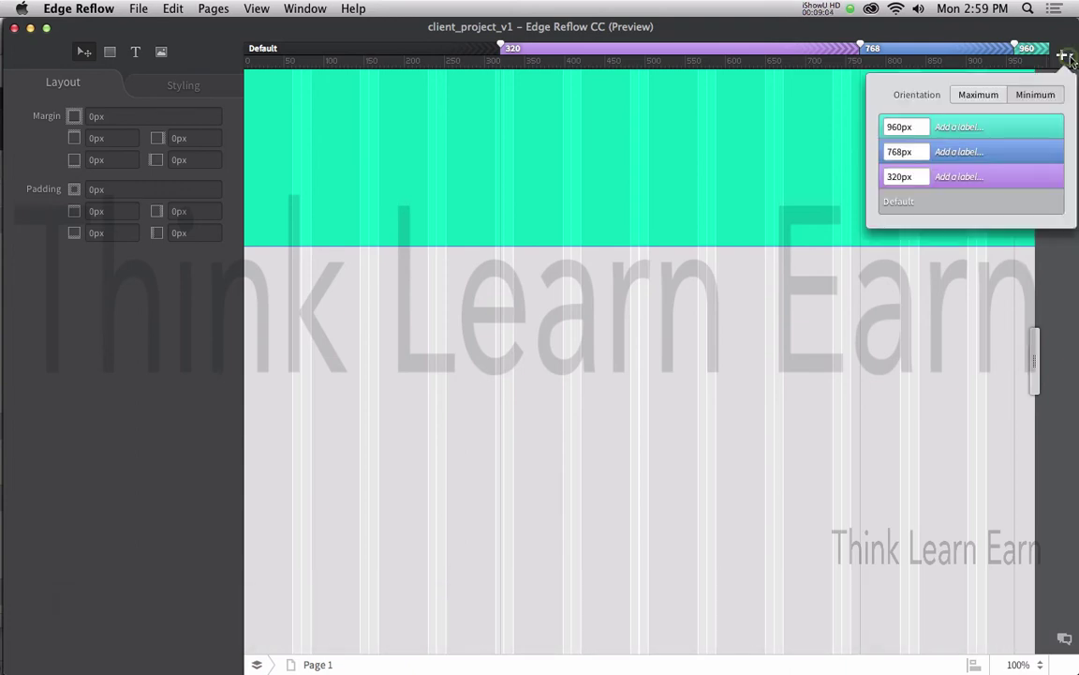
pyautogui.click(976, 93)
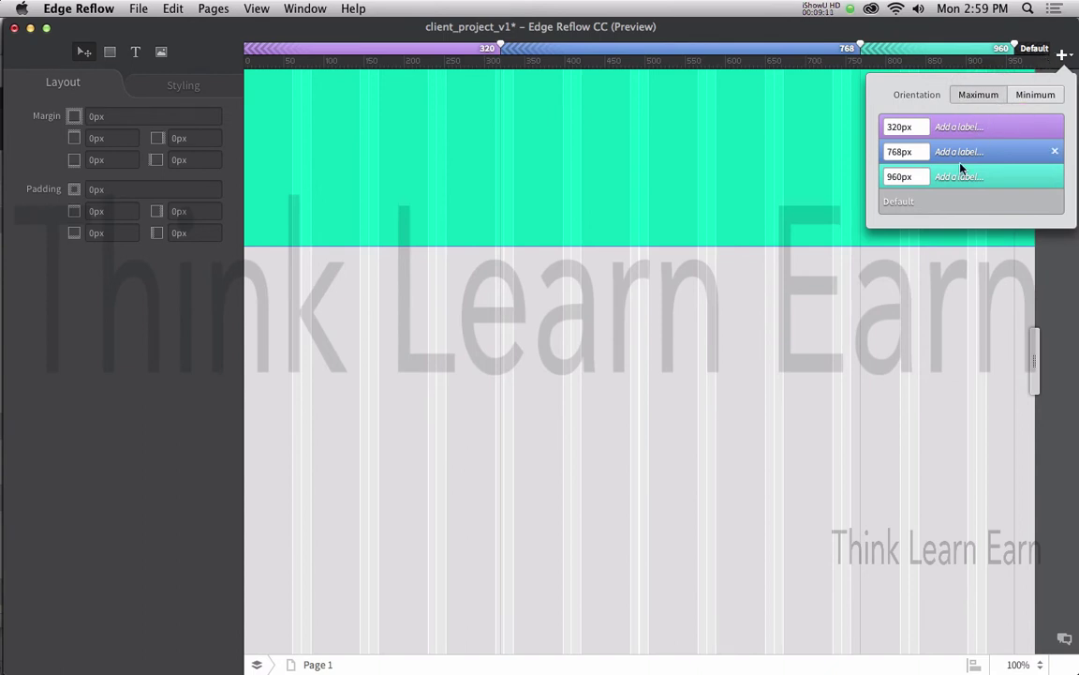
pyautogui.click(908, 253)
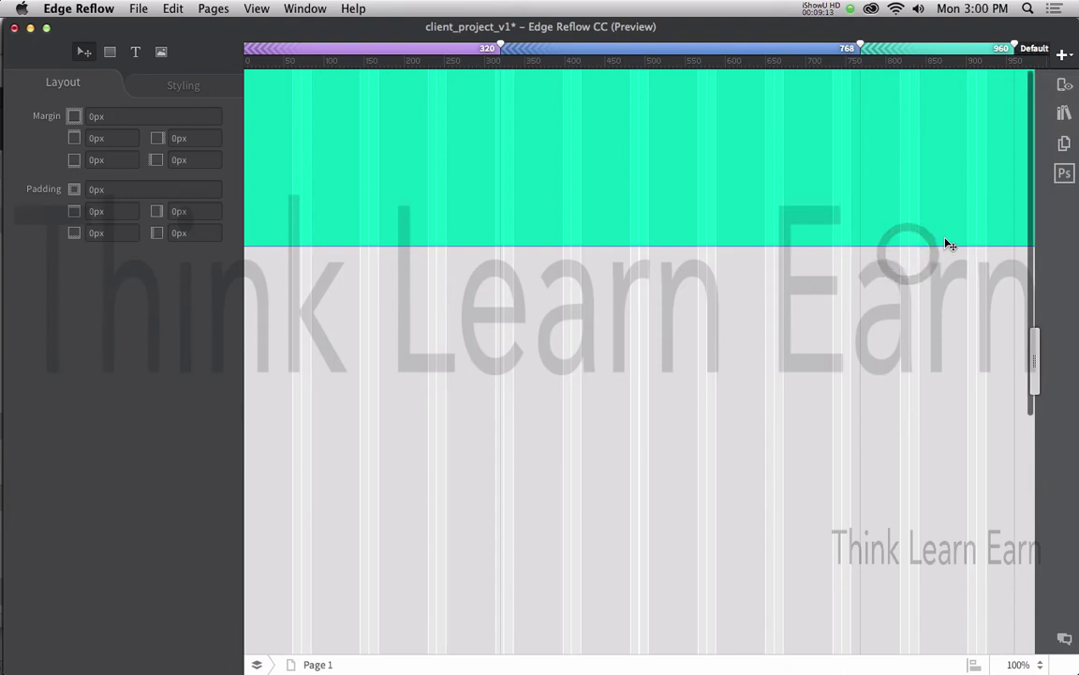
# - Save the project and view the turquoise box at the 768, 320 and 960 px breakpoints
pyautogui.press('super+s')
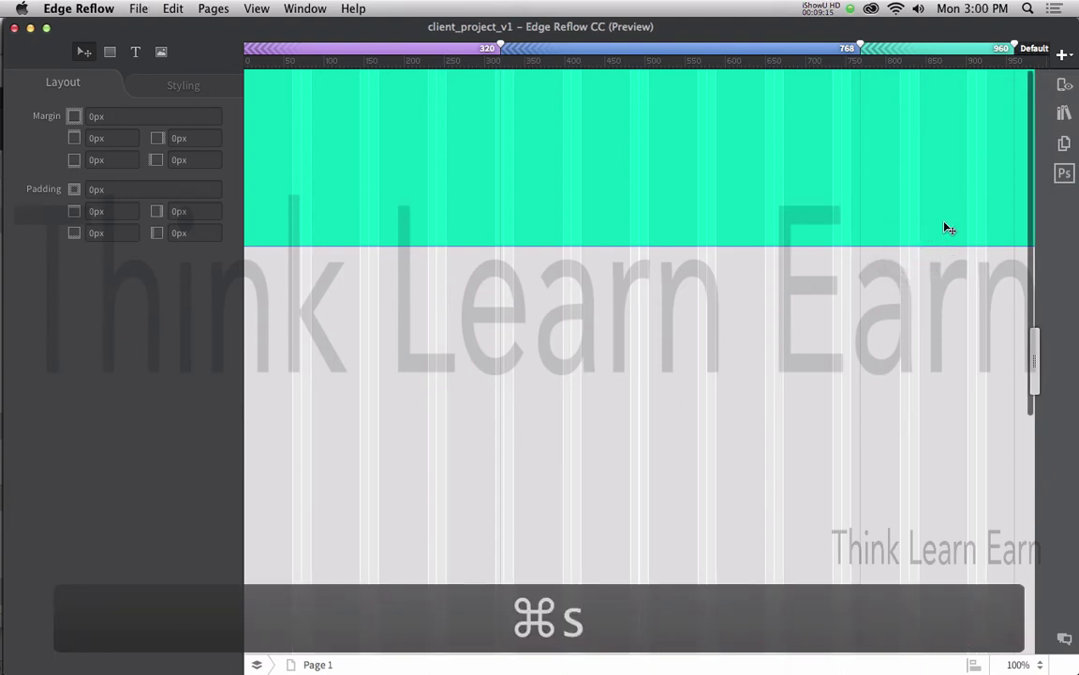
pyautogui.click(813, 53)
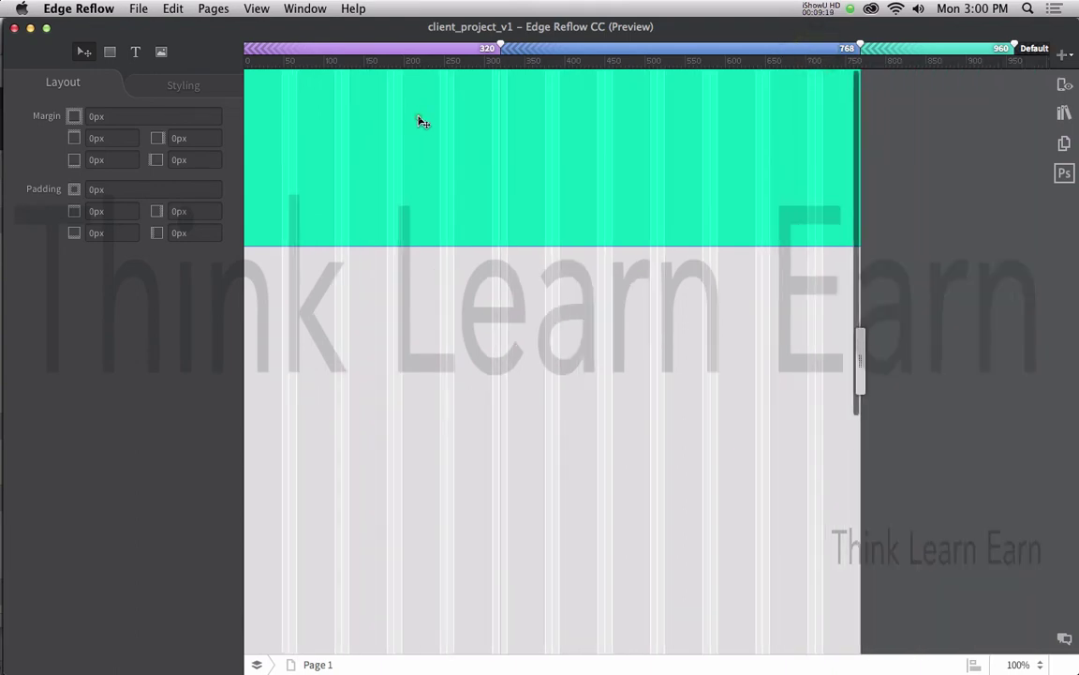
pyautogui.click(421, 122)
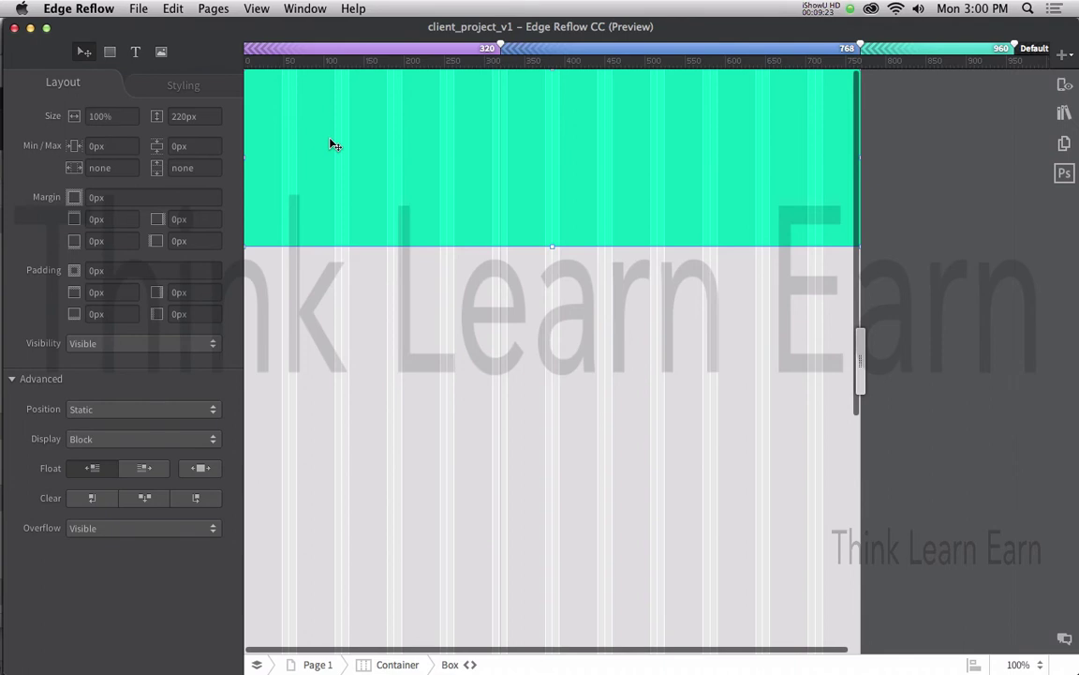
pyautogui.click(372, 48)
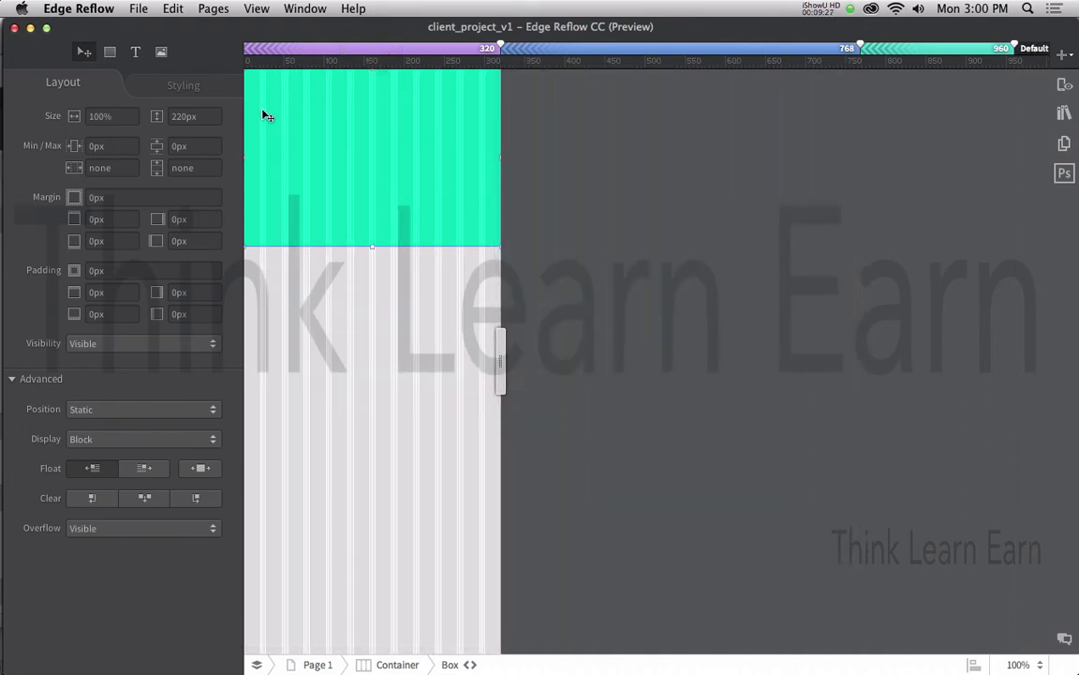
pyautogui.click(912, 49)
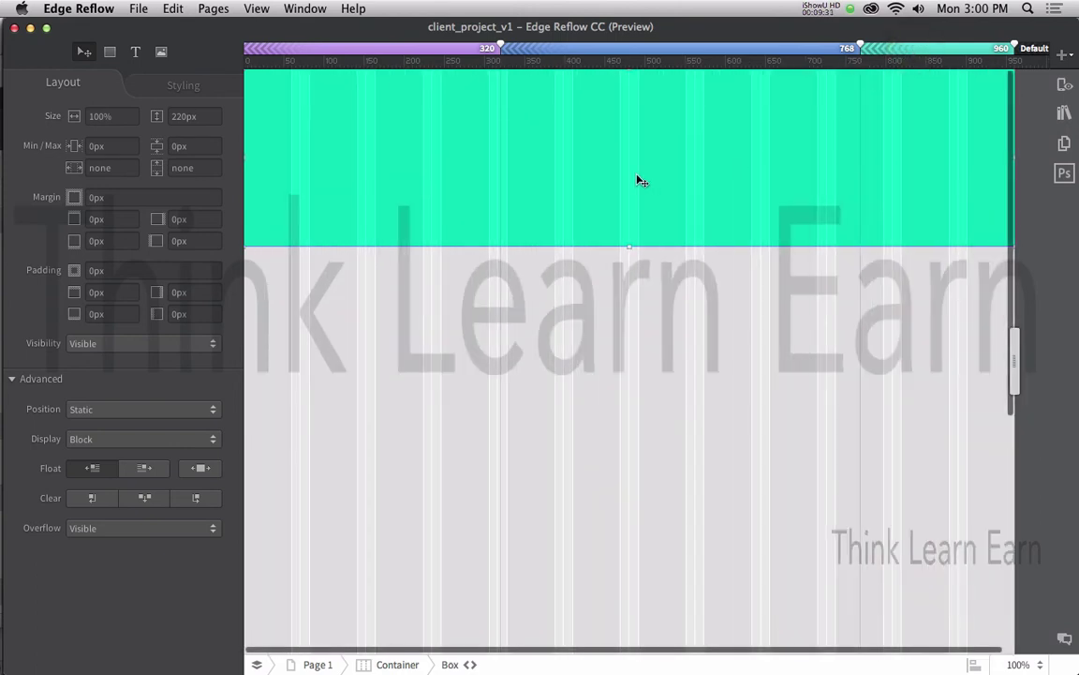
# - Set the grid container to 10 columns at the 768 px breakpoint
pyautogui.click(596, 303)
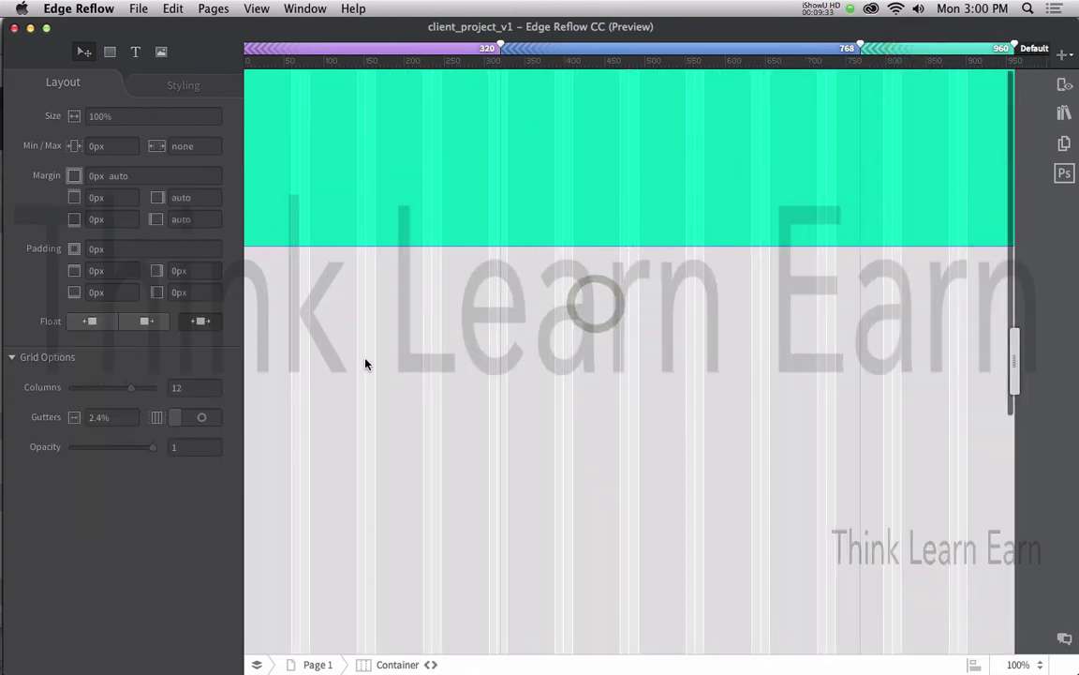
pyautogui.click(656, 49)
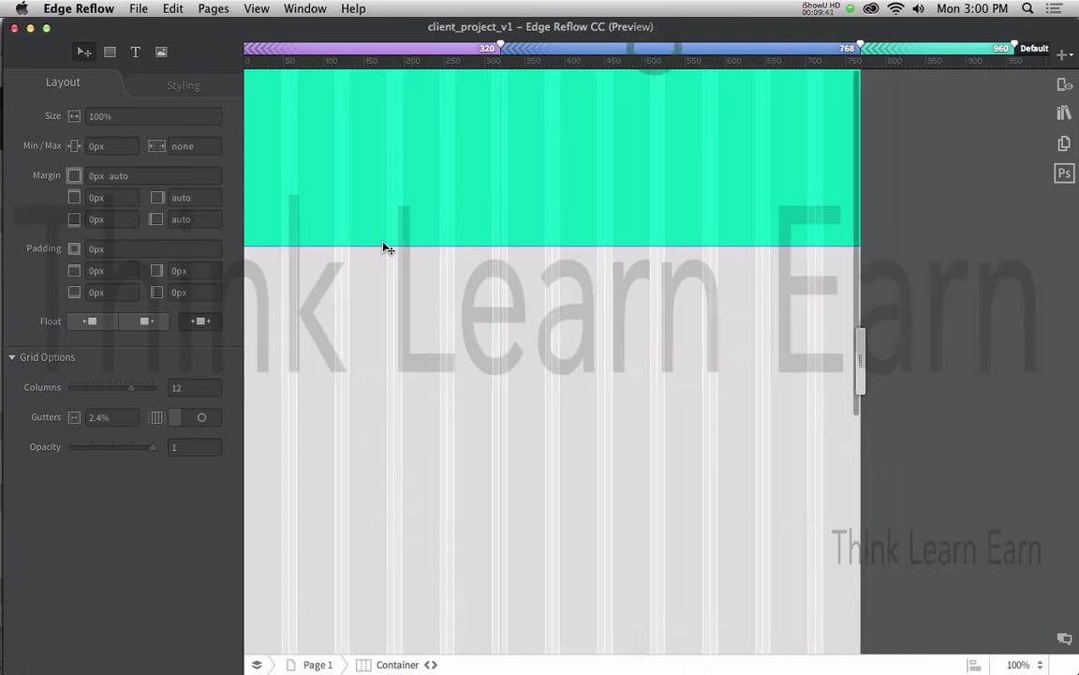
pyautogui.click(208, 387)
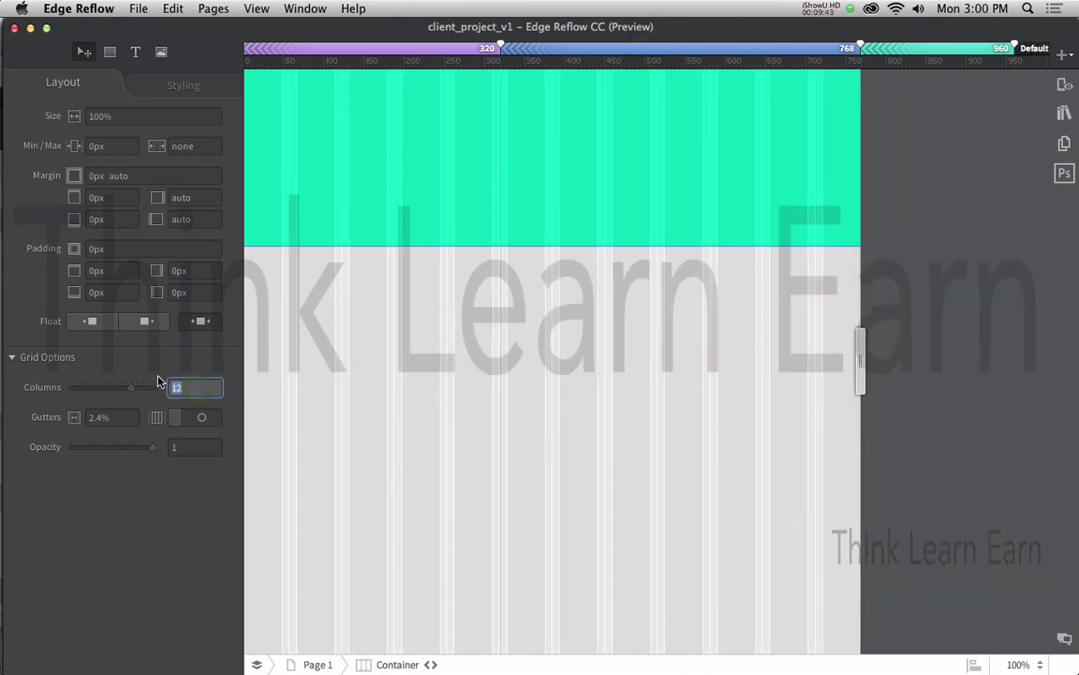
pyautogui.write('10')
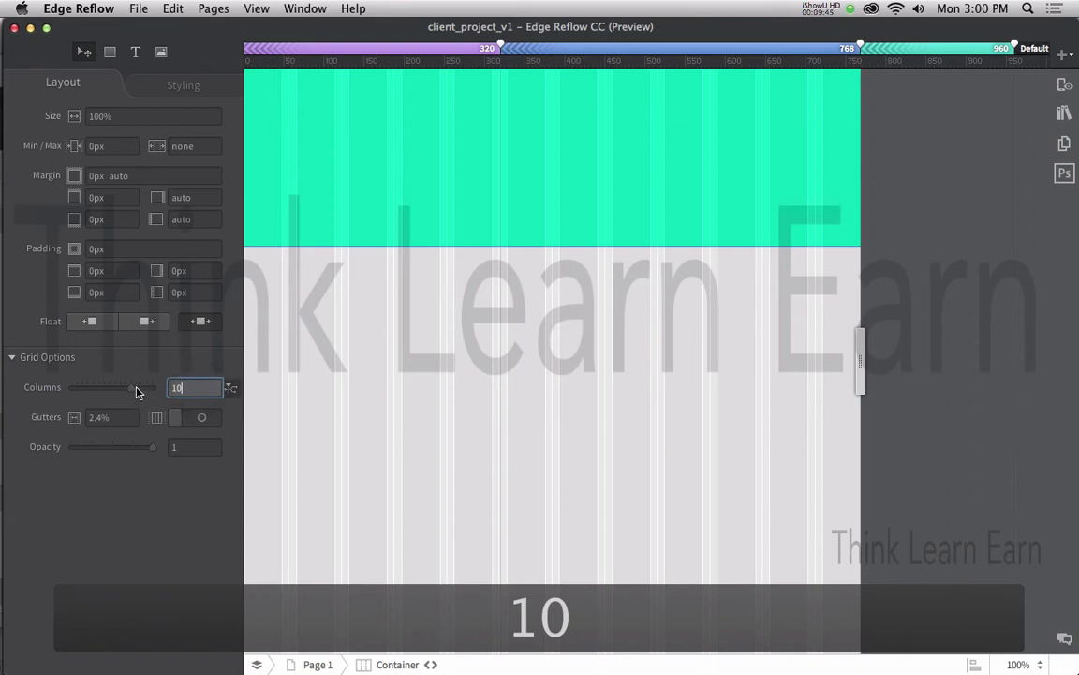
pyautogui.click(130, 388)
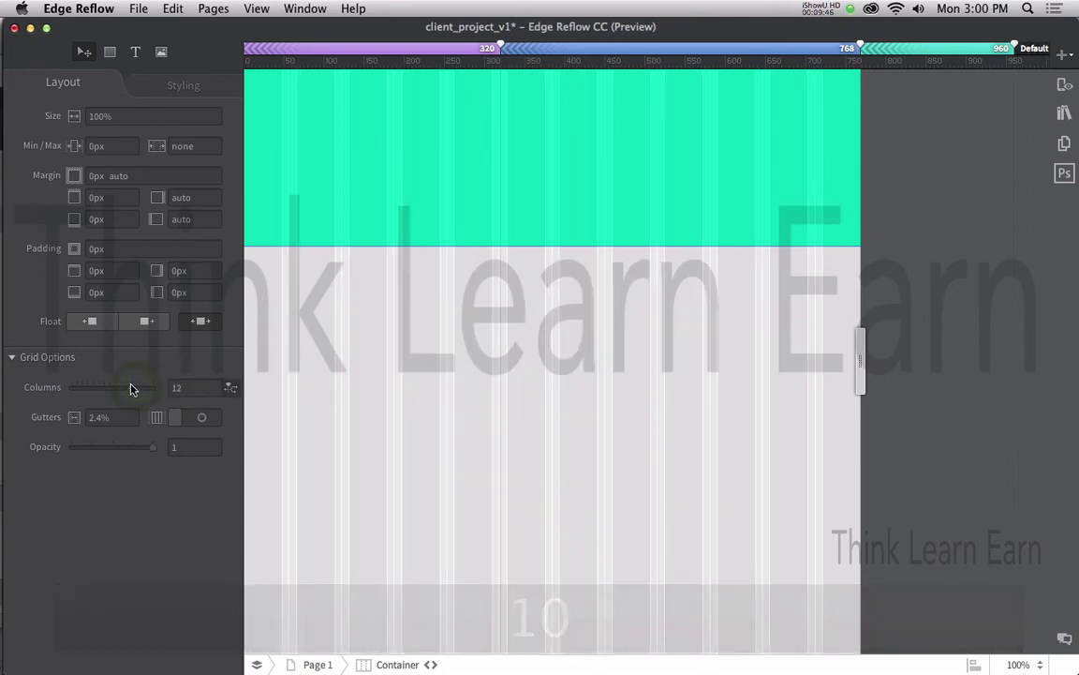
pyautogui.click(187, 387)
pyautogui.write('10')
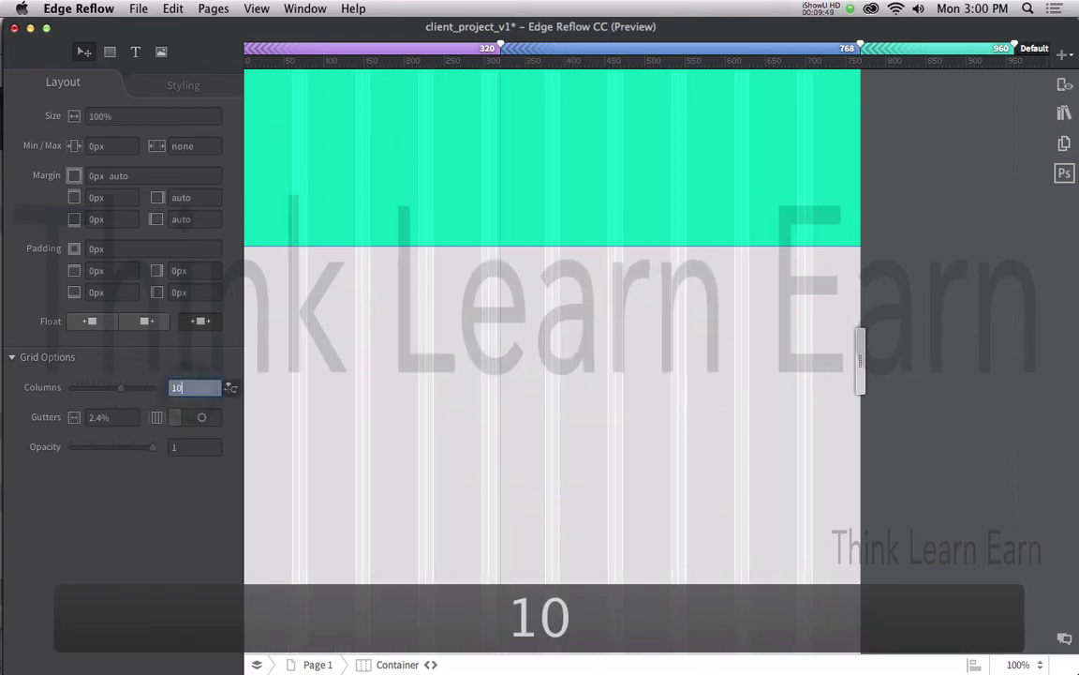
# - Set the grid container to 8 columns at the 320 px breakpoint and save the project
pyautogui.click(440, 52)
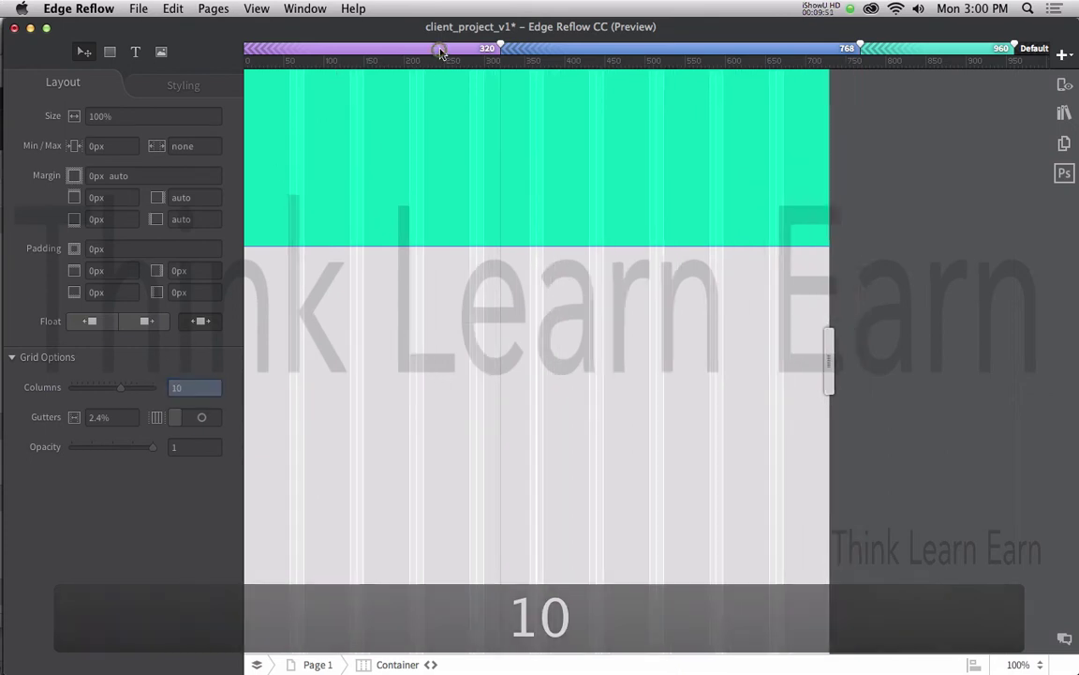
pyautogui.click(192, 387)
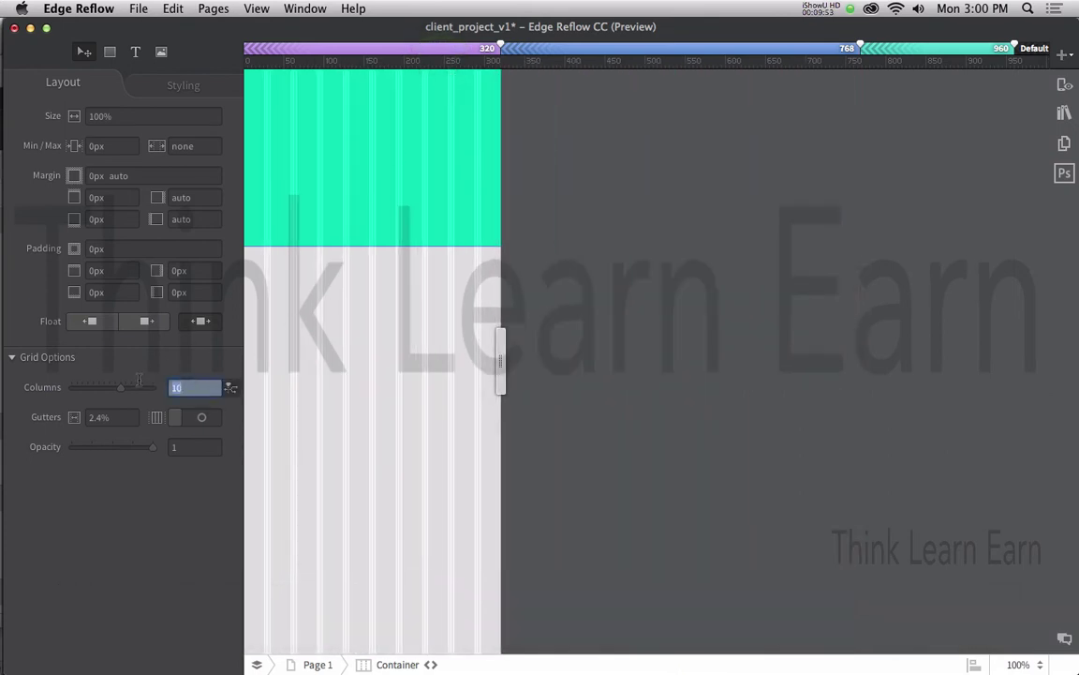
pyautogui.write('9')
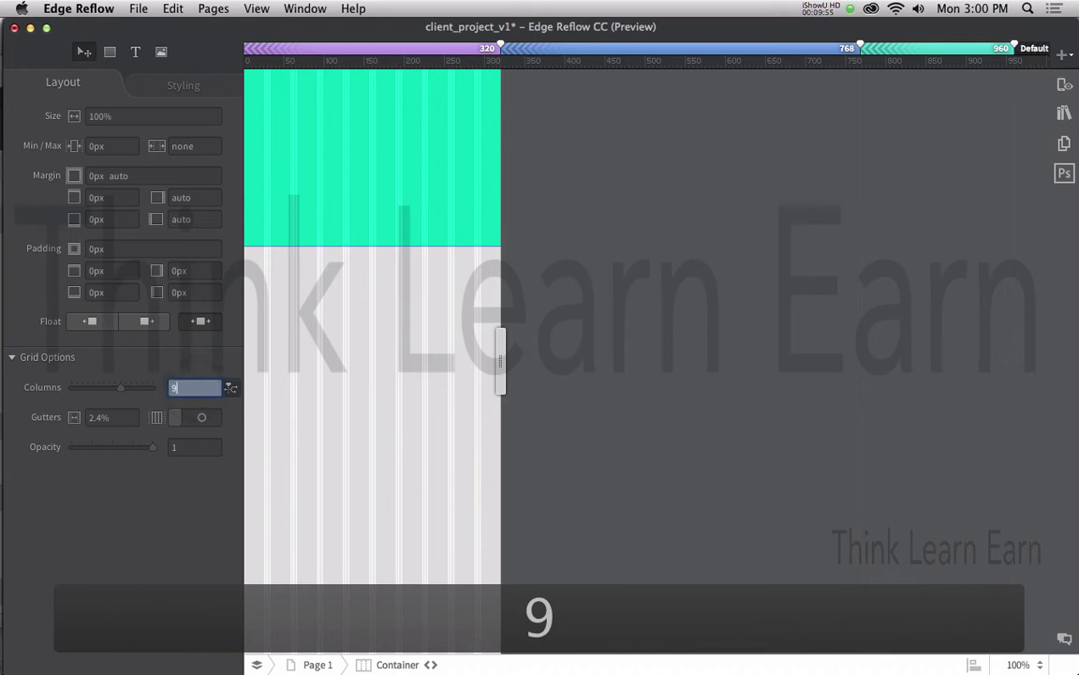
pyautogui.write('8')
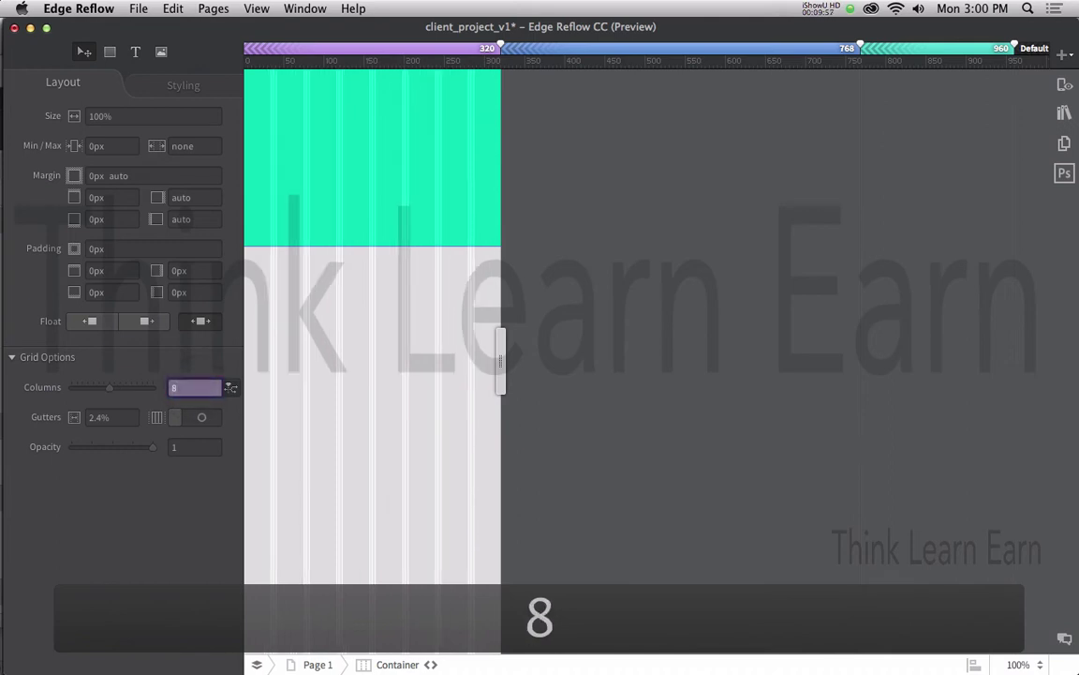
pyautogui.press('super+s')
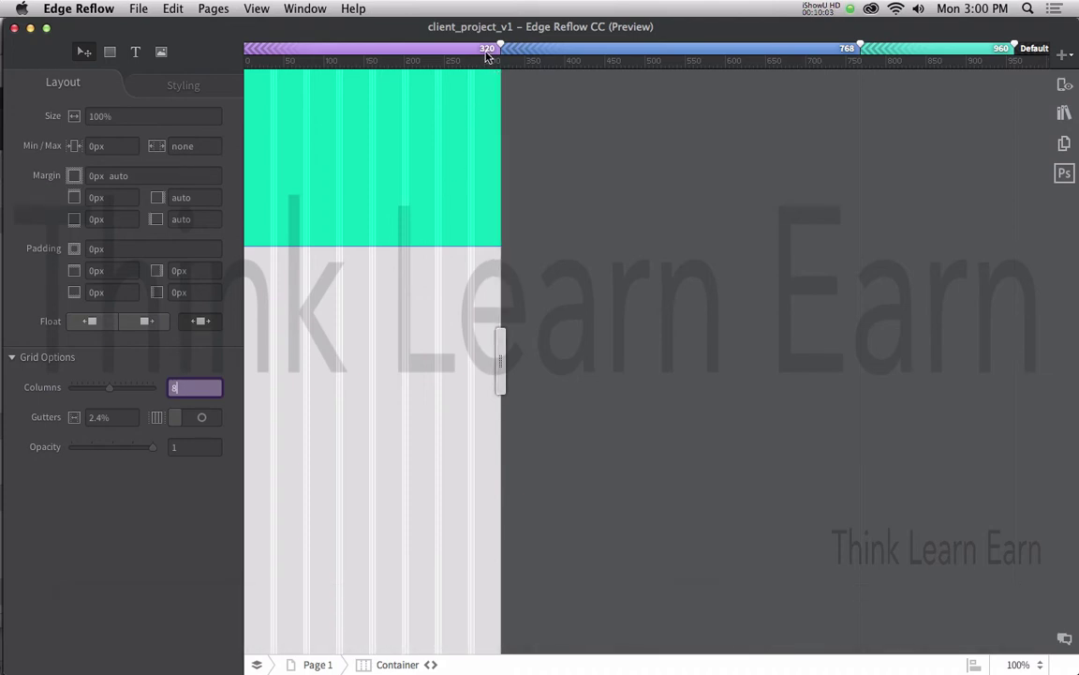
pyautogui.click(442, 266)
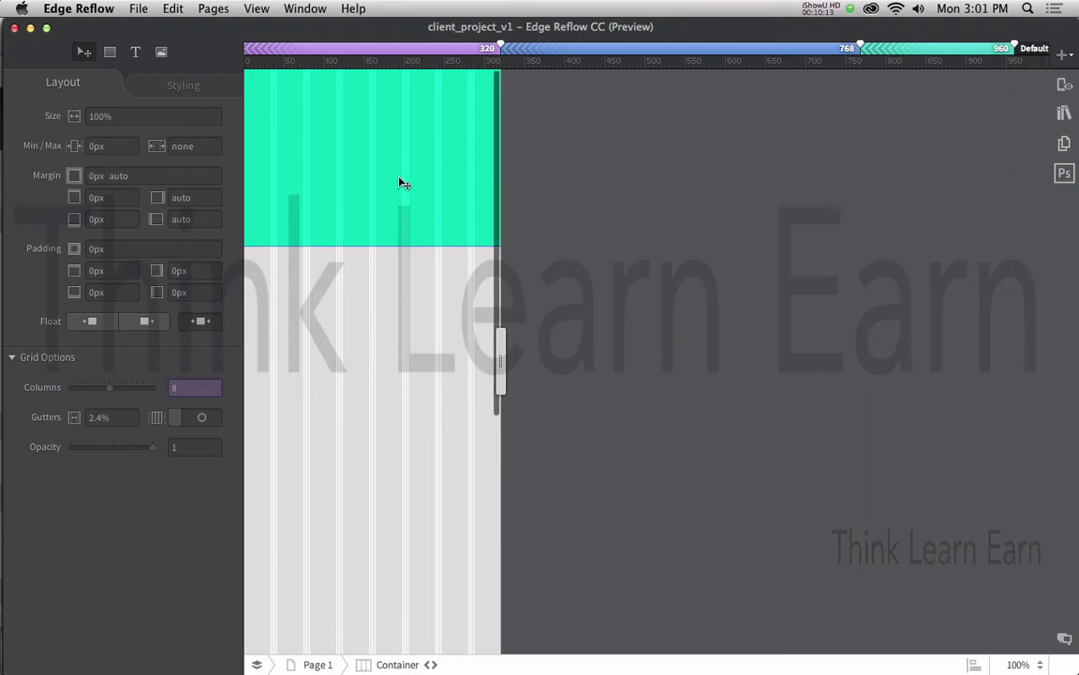
# - Compare the container's column grid across the 960, 768 and 320 px breakpoints
pyautogui.click(942, 52)
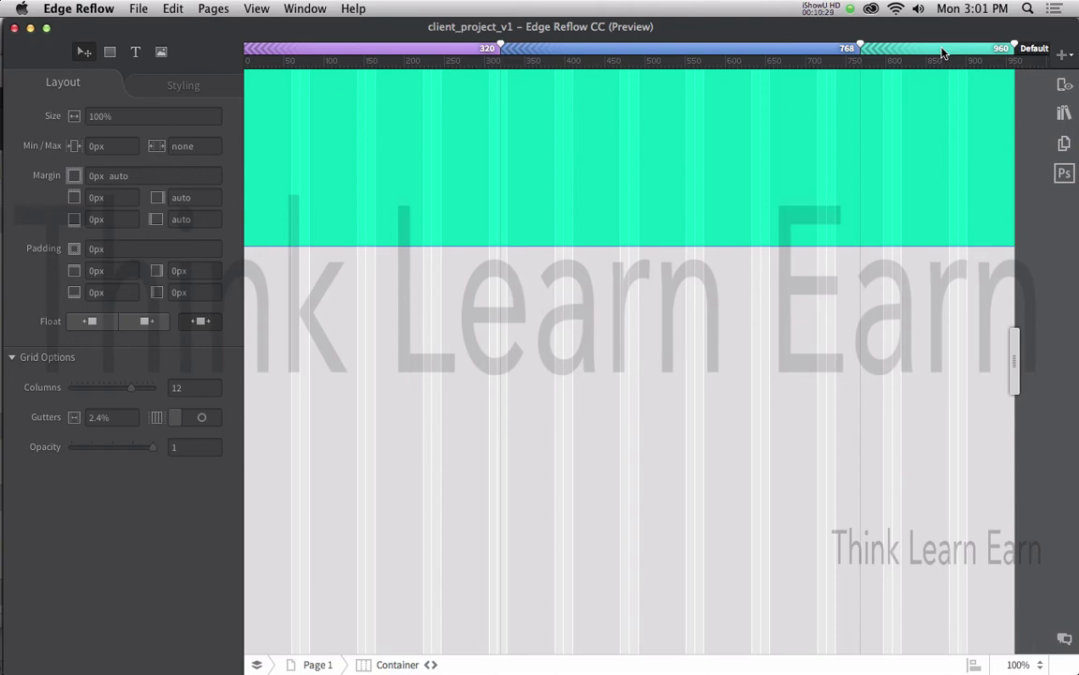
pyautogui.click(813, 58)
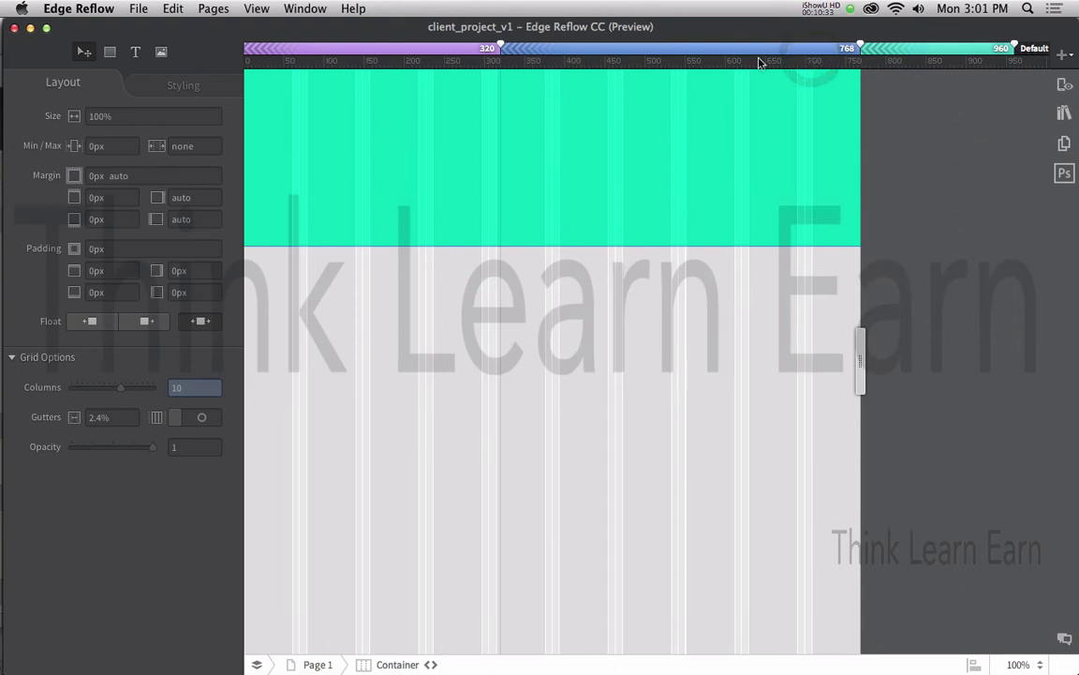
pyautogui.click(456, 49)
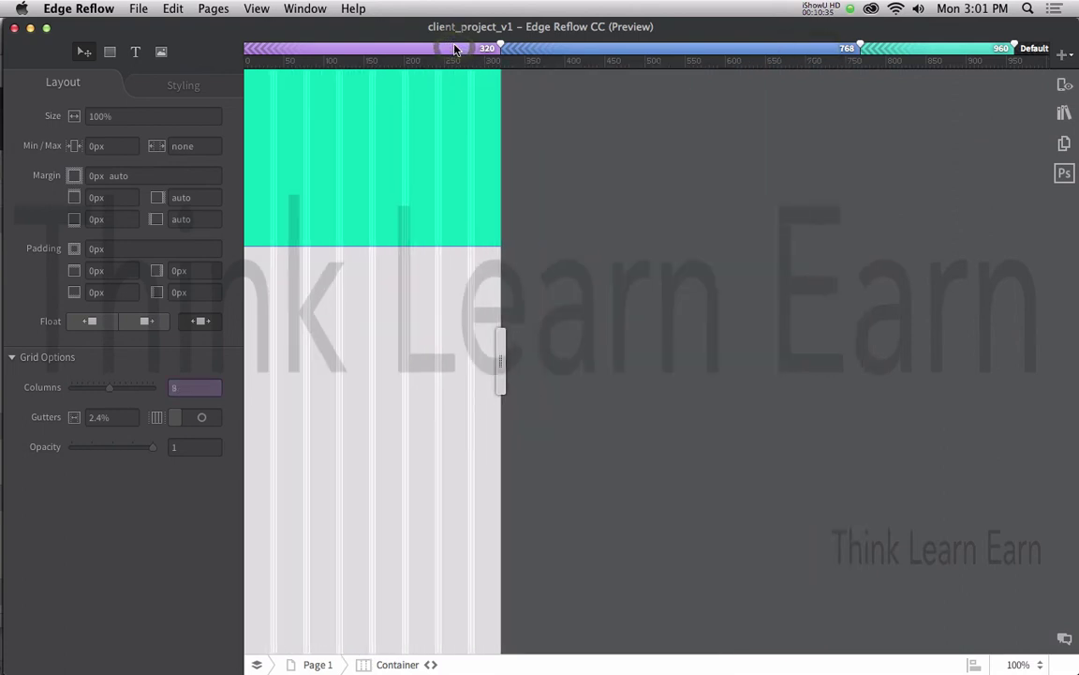
pyautogui.click(975, 49)
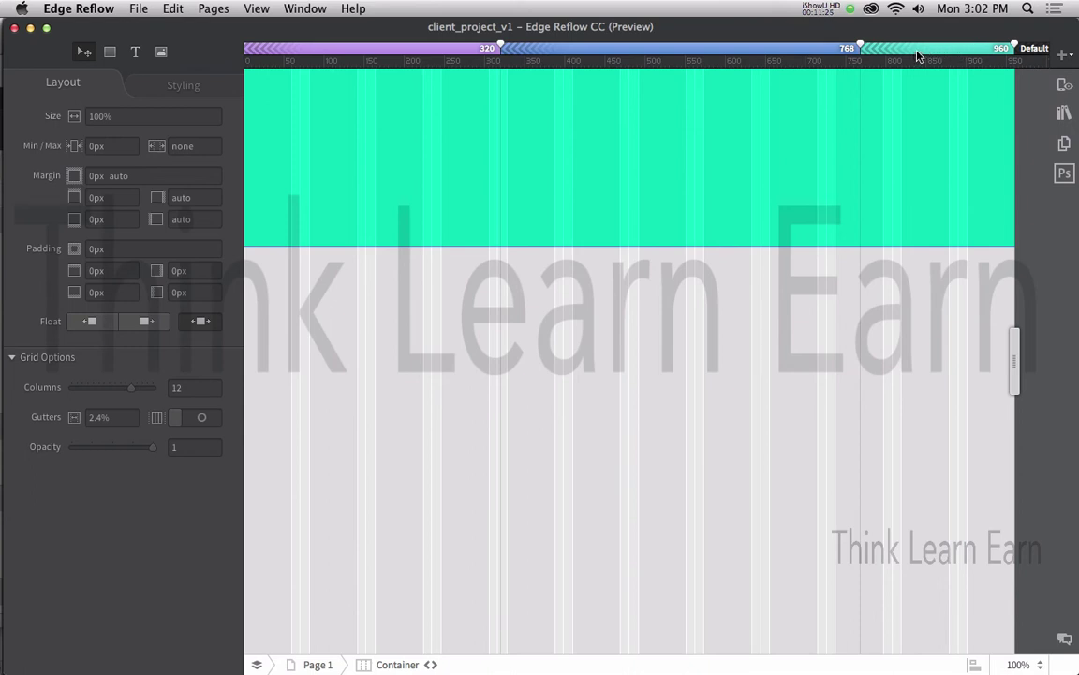
pyautogui.click(794, 57)
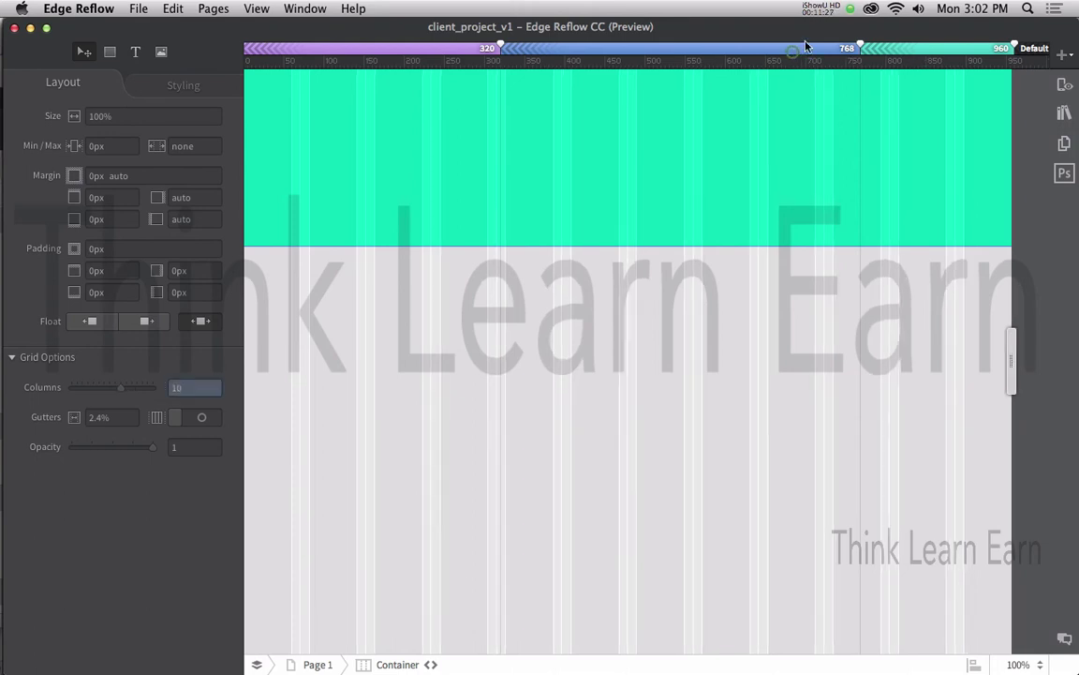
pyautogui.click(468, 51)
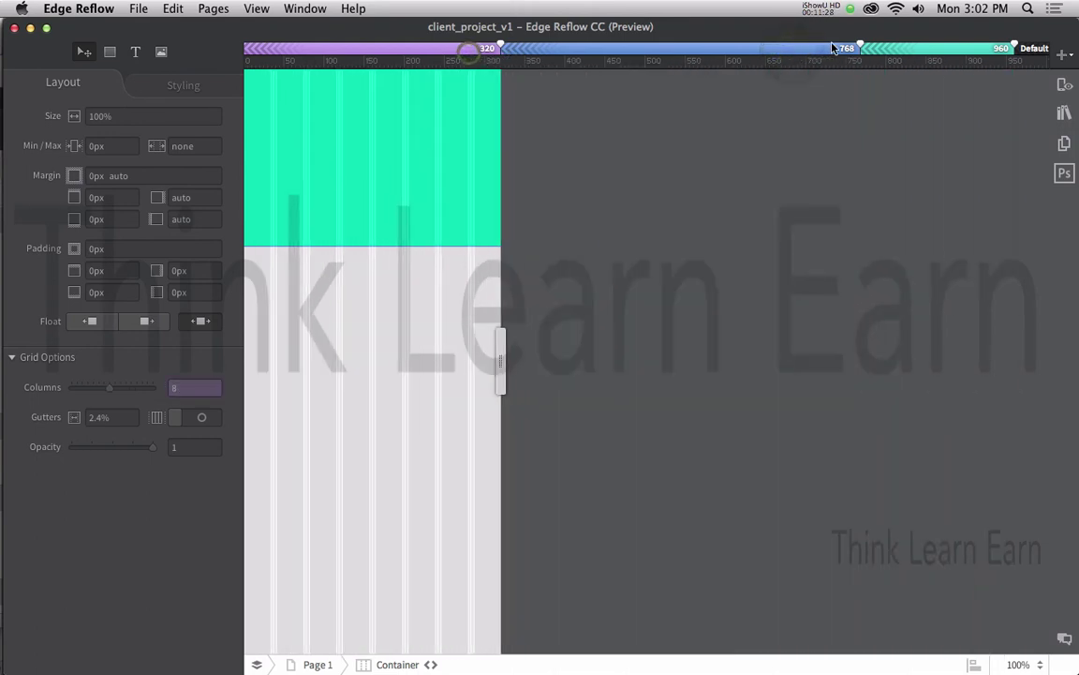
pyautogui.click(909, 46)
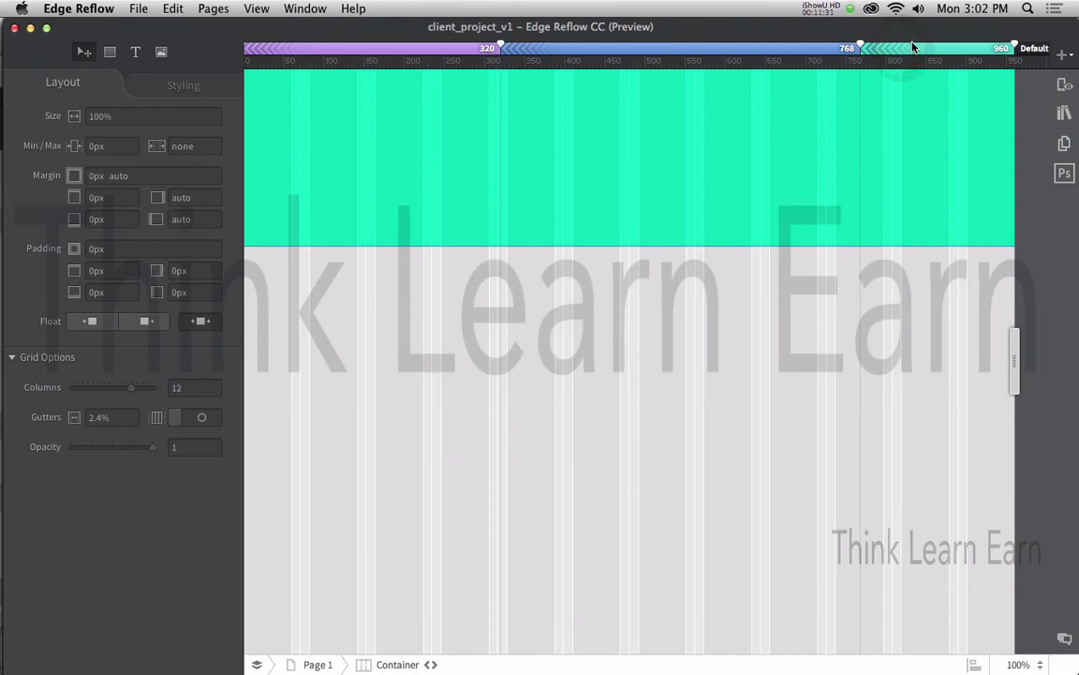
pyautogui.click(815, 54)
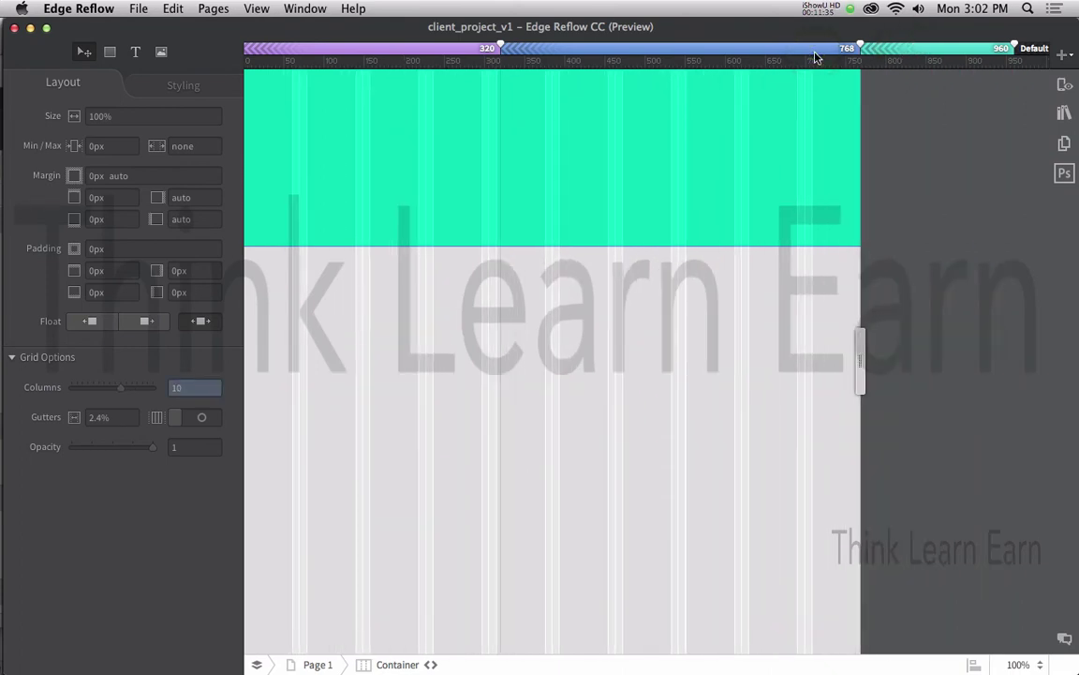
pyautogui.click(444, 51)
pyautogui.click(551, 48)
pyautogui.click(945, 59)
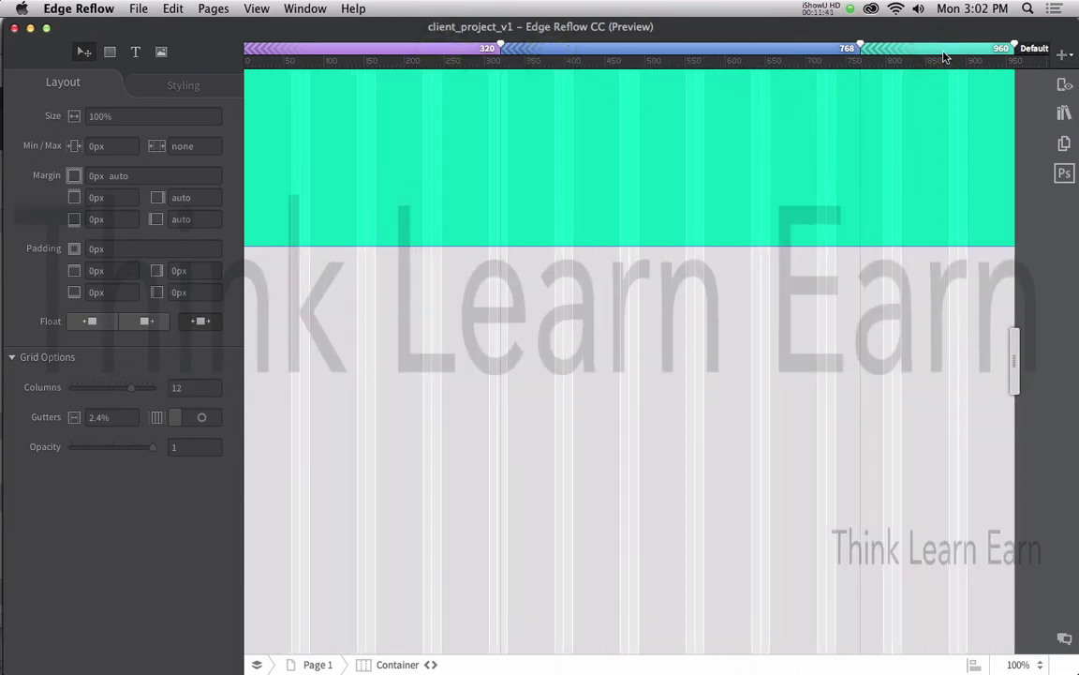
# - Set the turquoise box's height to 175 px at the 768 px breakpoint
pyautogui.click(746, 52)
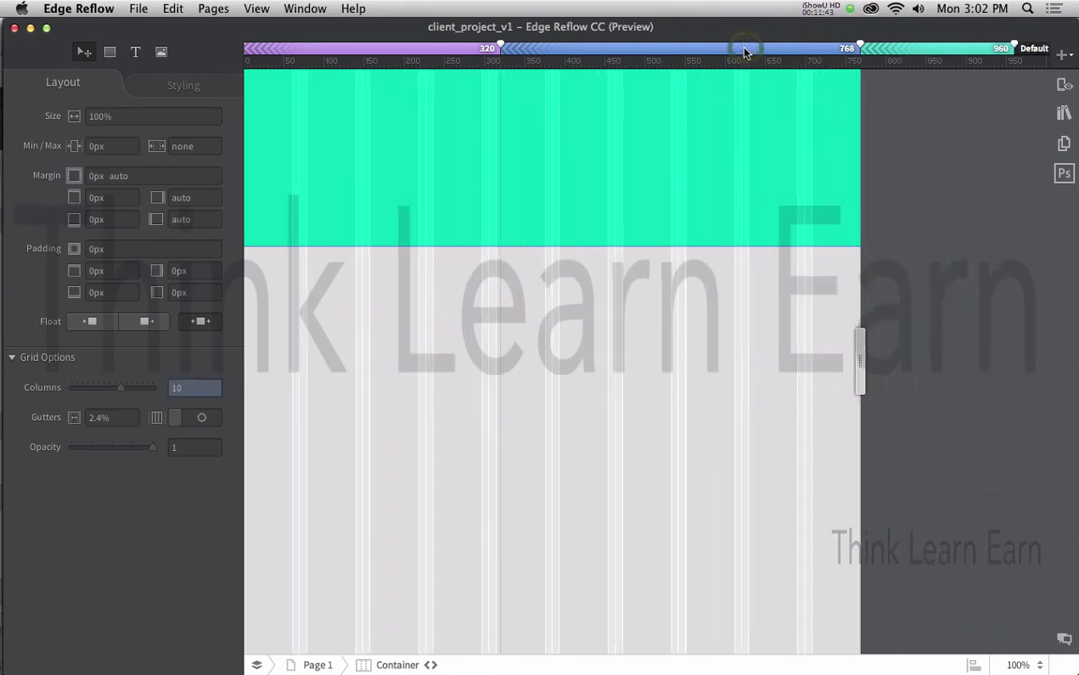
pyautogui.click(650, 134)
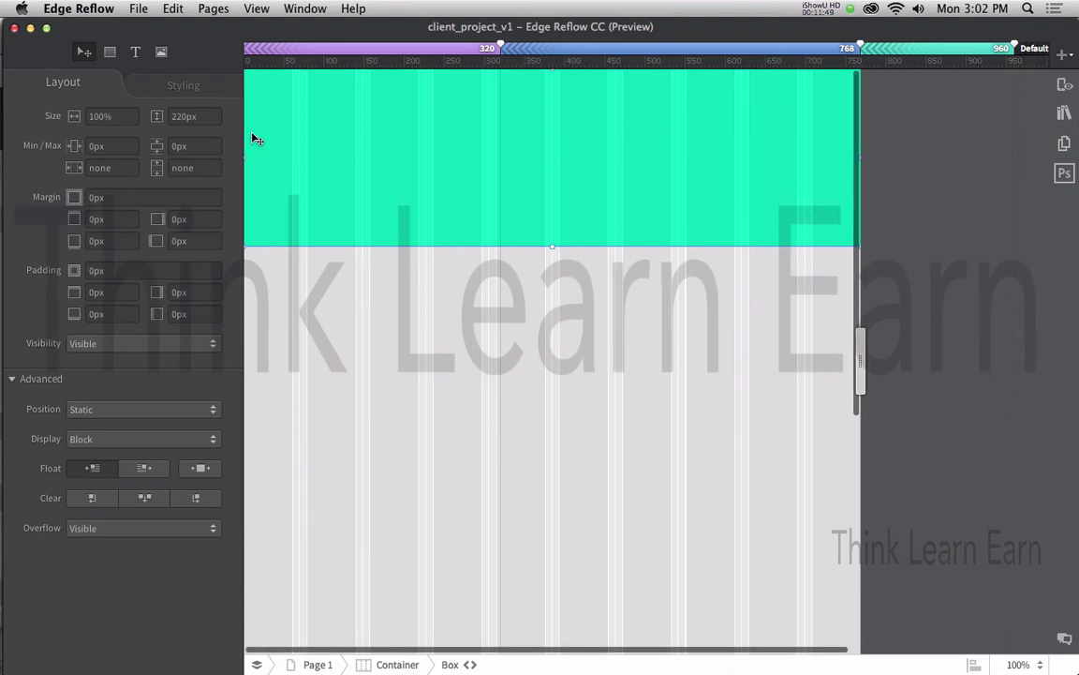
pyautogui.click(322, 139)
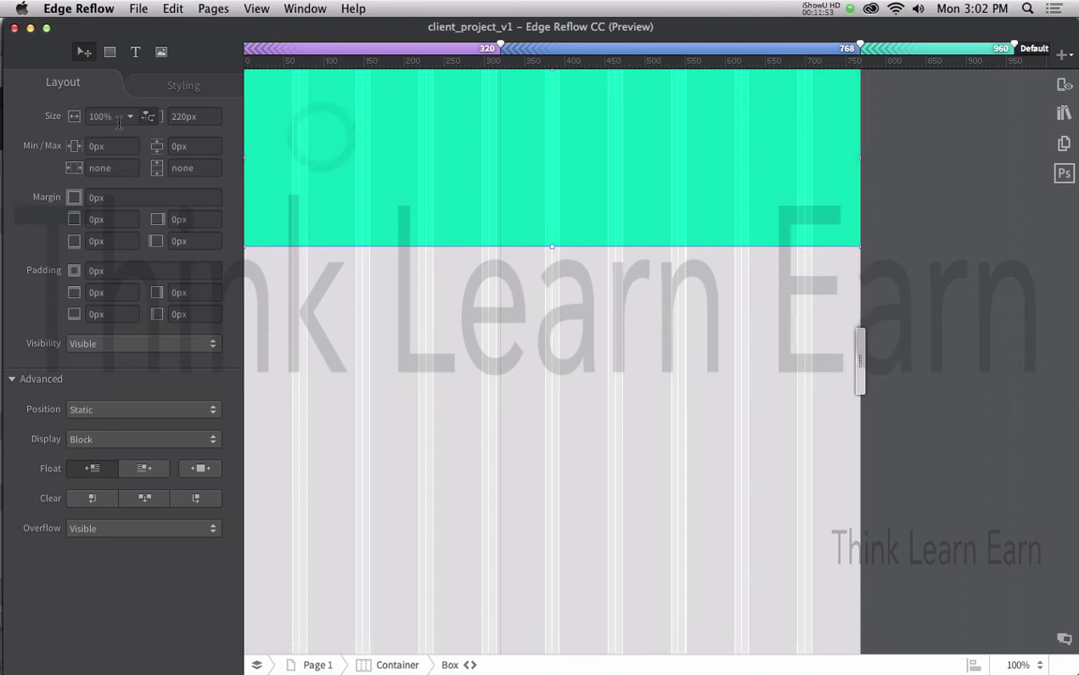
pyautogui.click(200, 117)
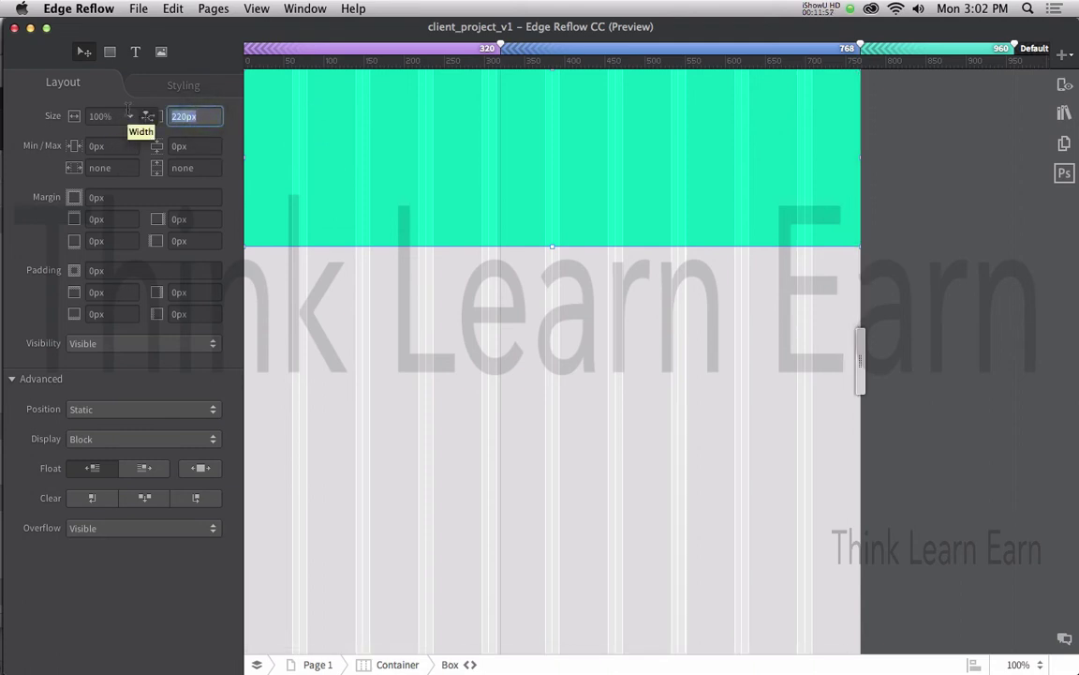
pyautogui.write('175')
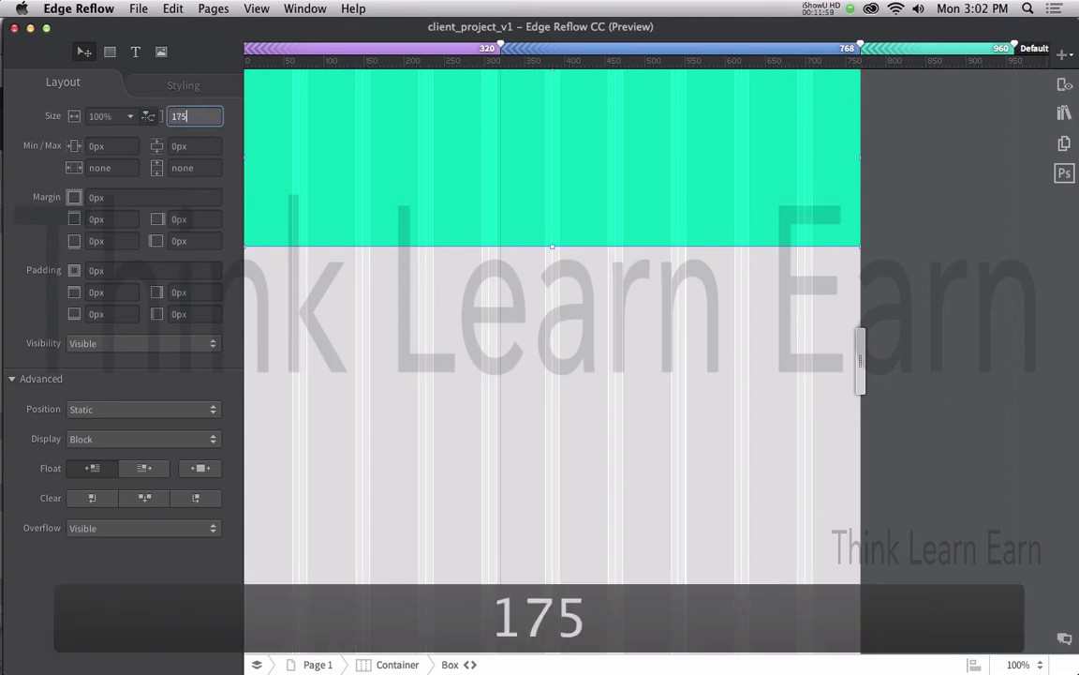
pyautogui.press('Return')
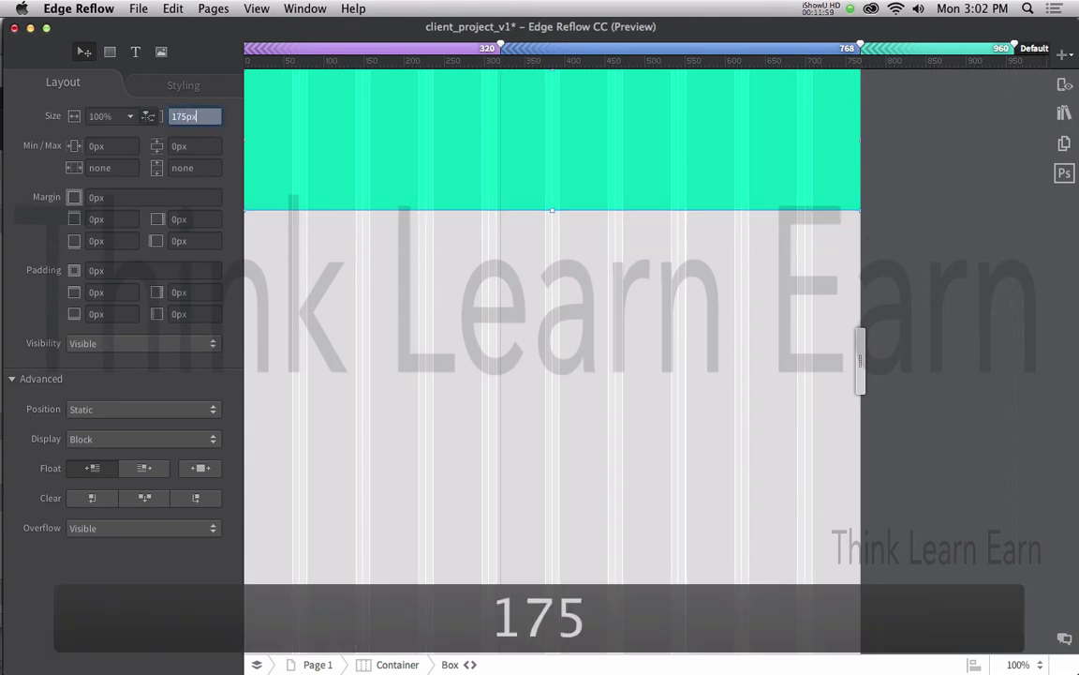
# - Change the box's background at the 768 px breakpoint to the saved blue swatch, rgb(20, 0, 255)
pyautogui.click(184, 86)
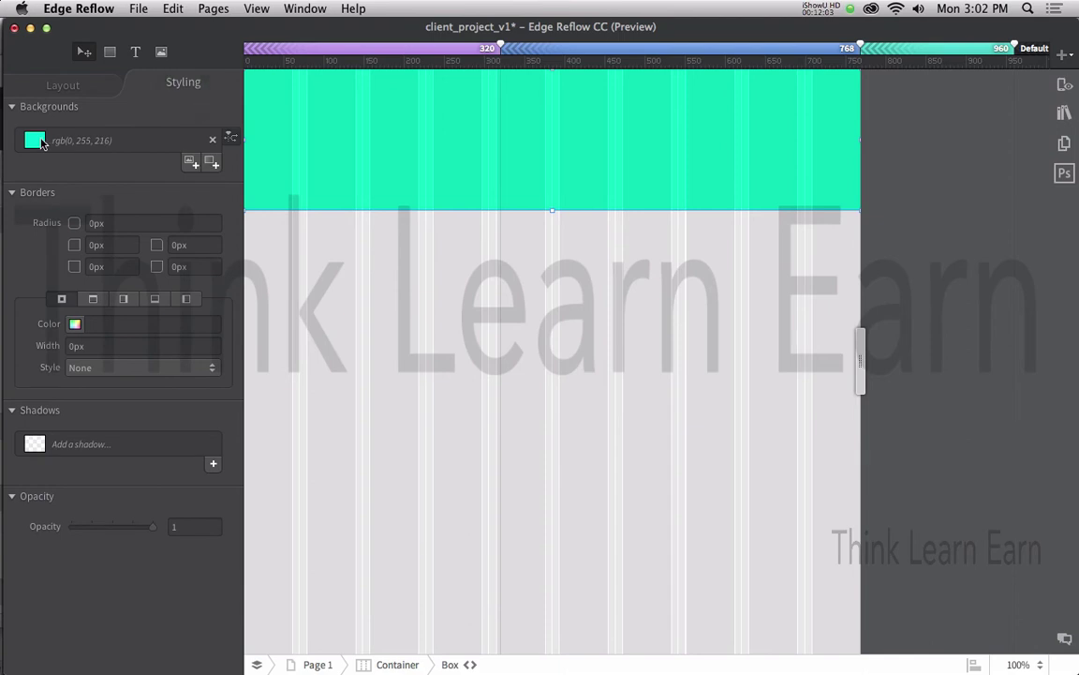
pyautogui.click(37, 142)
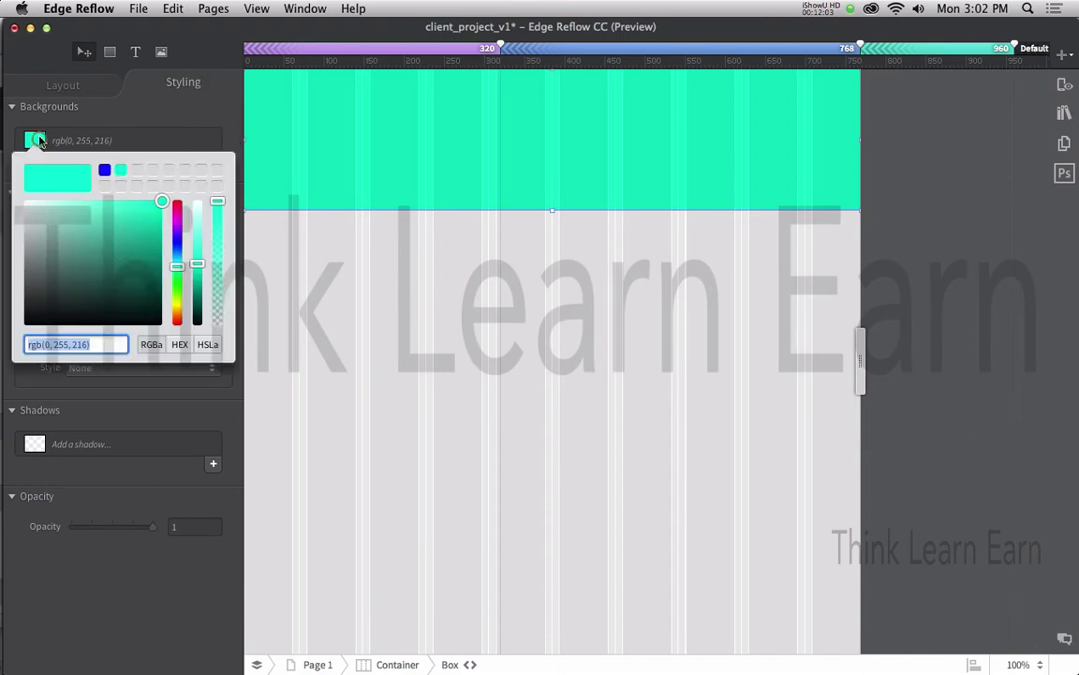
pyautogui.click(105, 171)
pyautogui.click(376, 268)
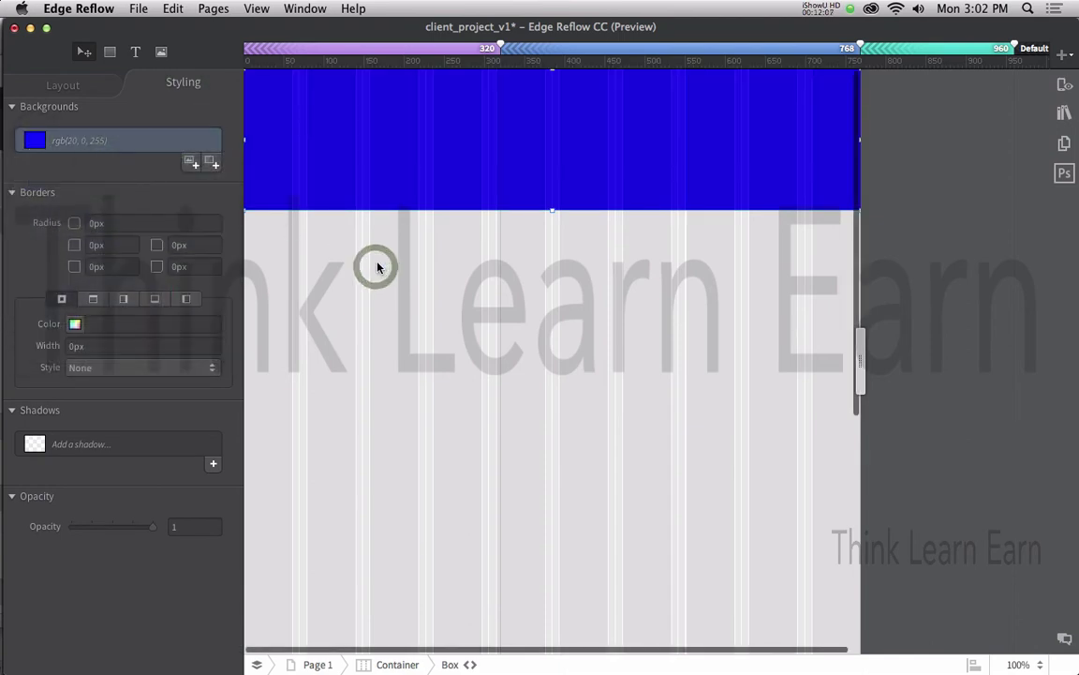
# - Save the project
pyautogui.press('super+s')
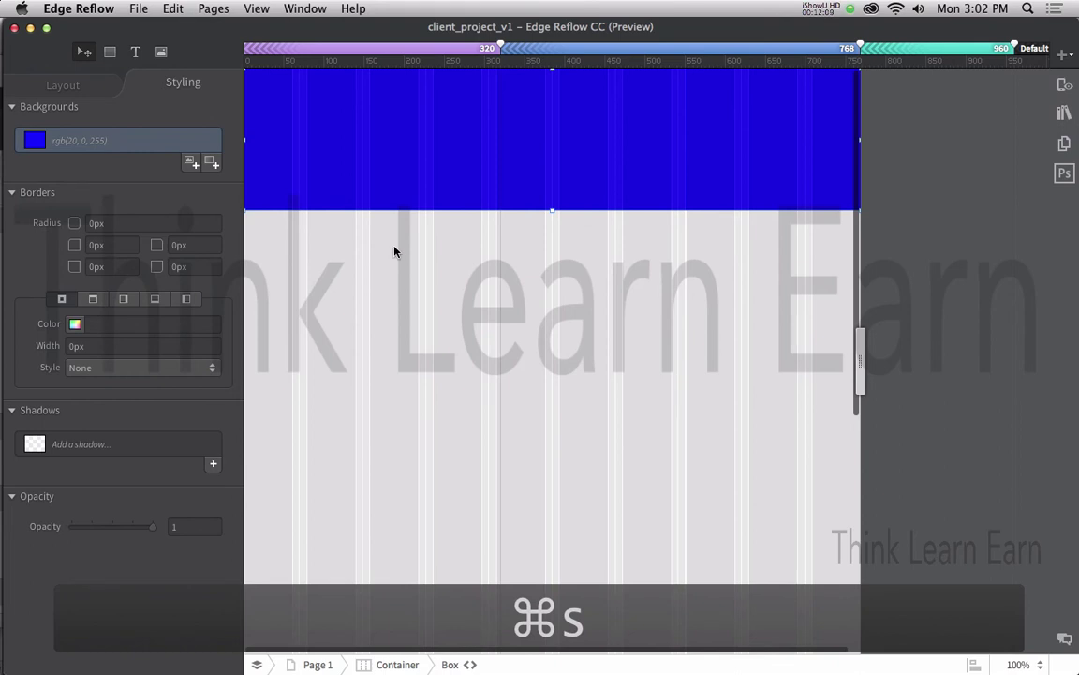
# - Compare the top box's height and background between the 960 and 768 px breakpoints
pyautogui.click(937, 52)
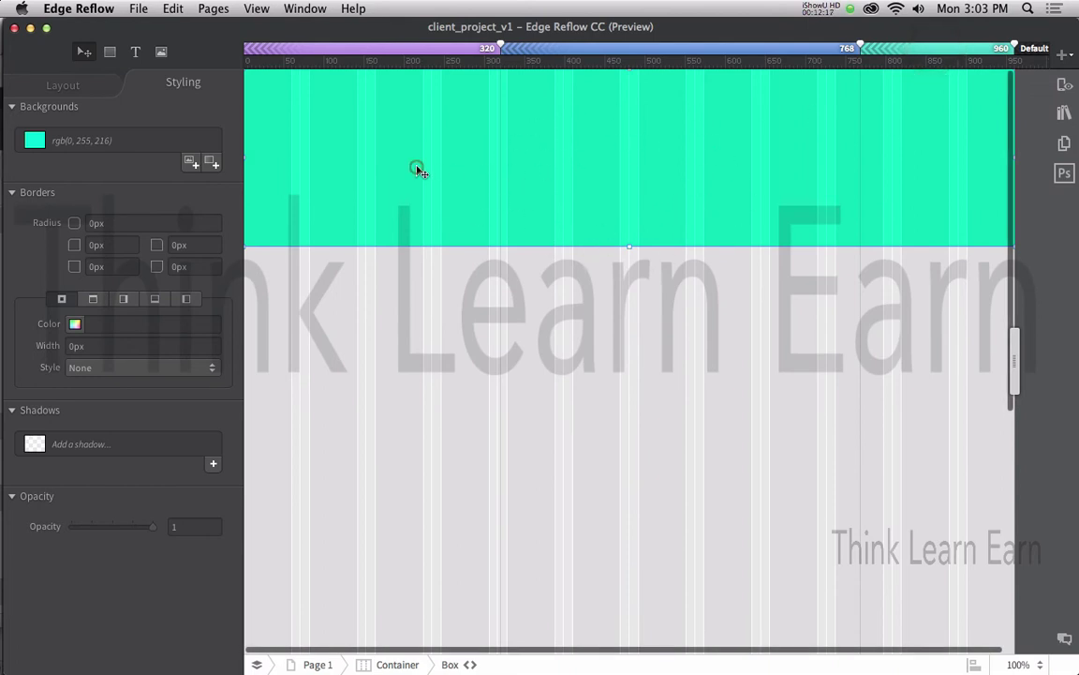
pyautogui.click(45, 83)
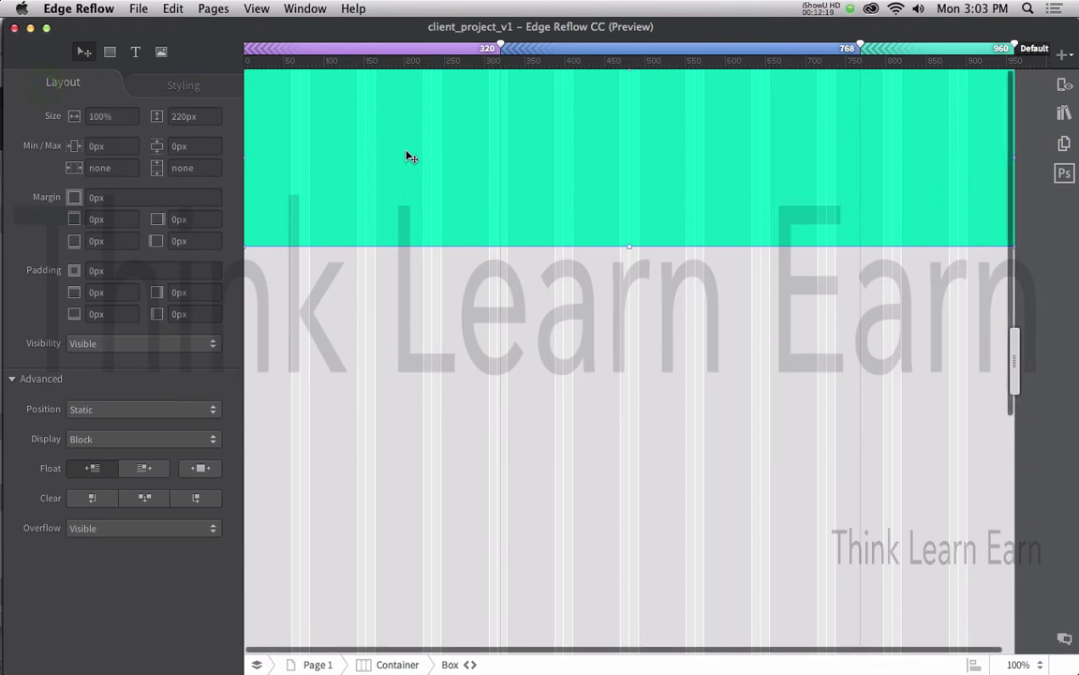
pyautogui.click(692, 49)
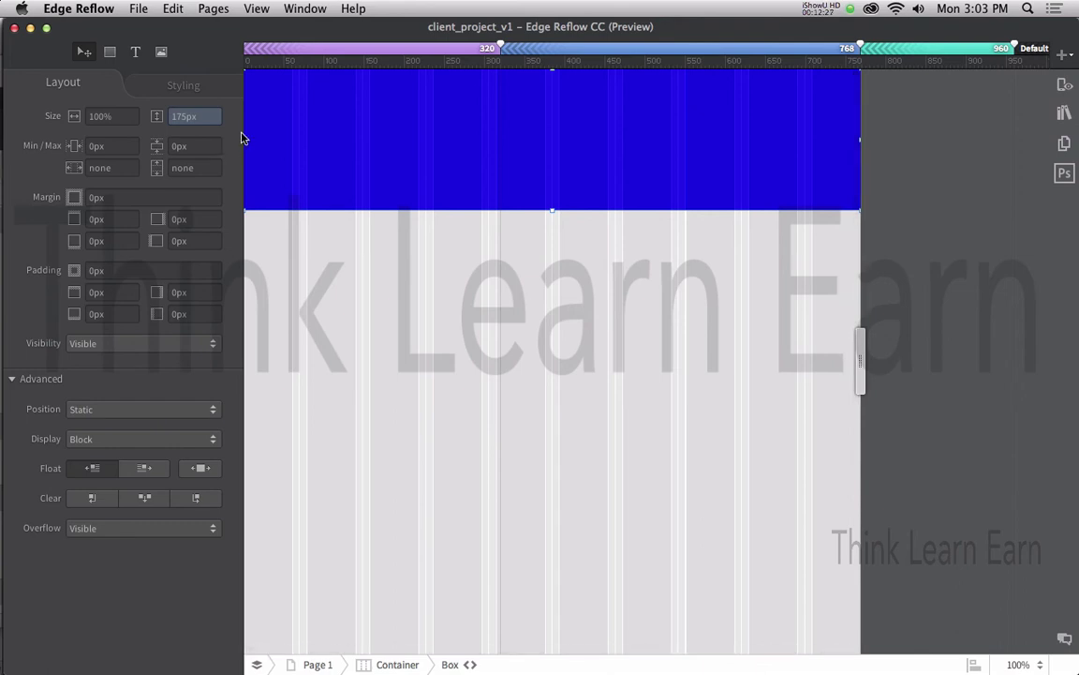
pyautogui.click(183, 117)
pyautogui.click(164, 79)
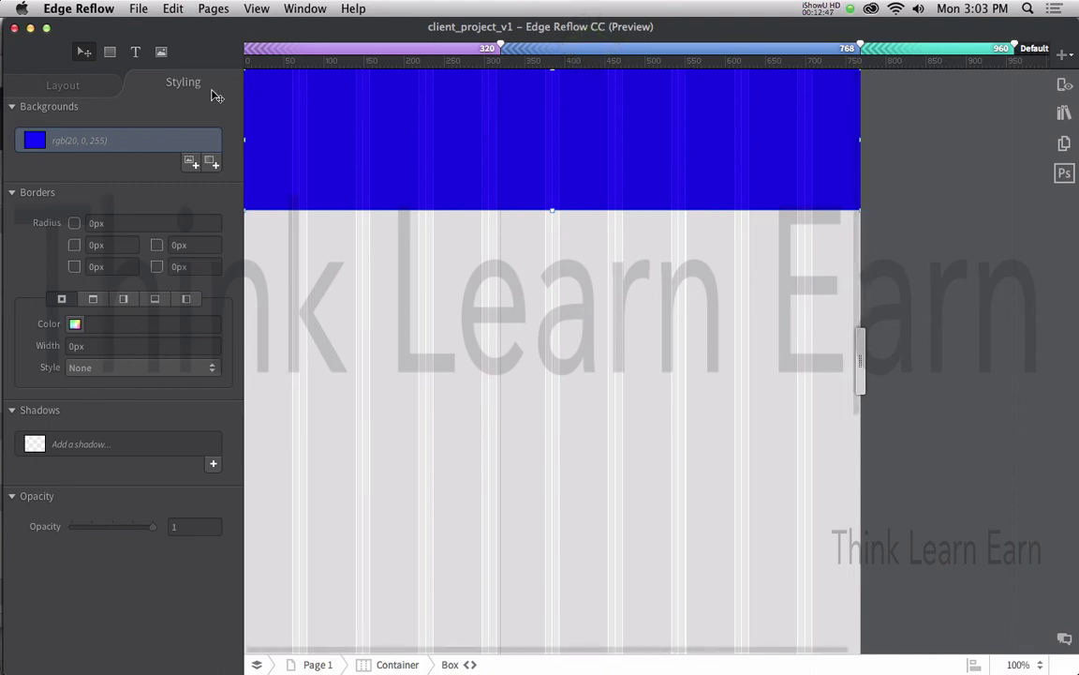
pyautogui.click(77, 93)
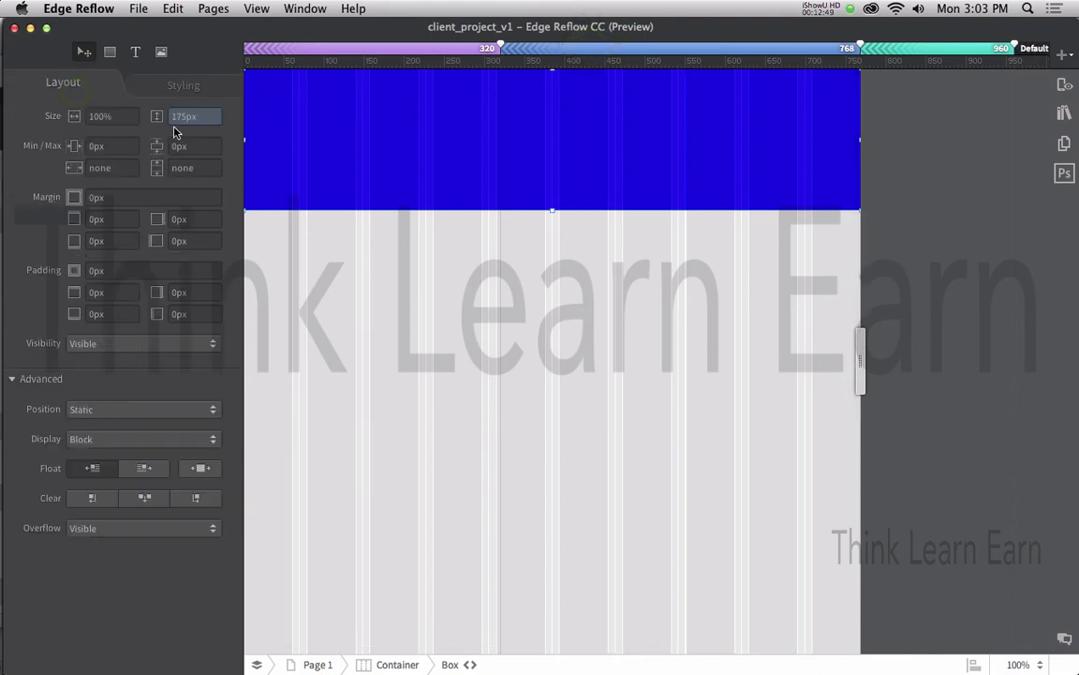
pyautogui.click(183, 86)
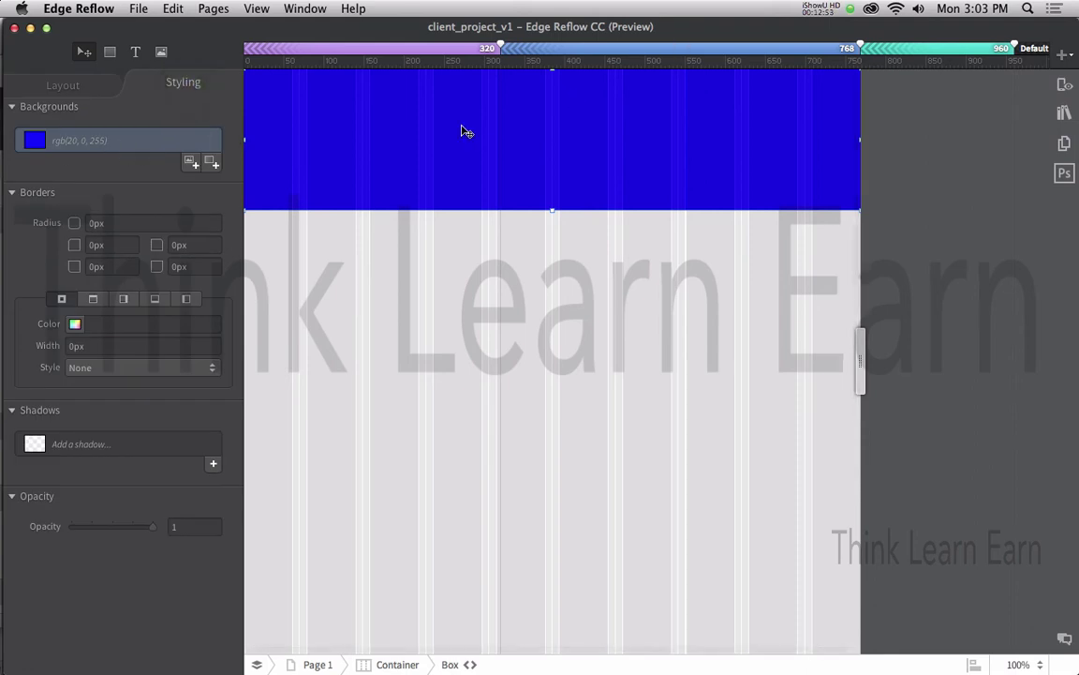
# - Switch to the 320 px breakpoint and show the top box's layout settings
pyautogui.click(381, 51)
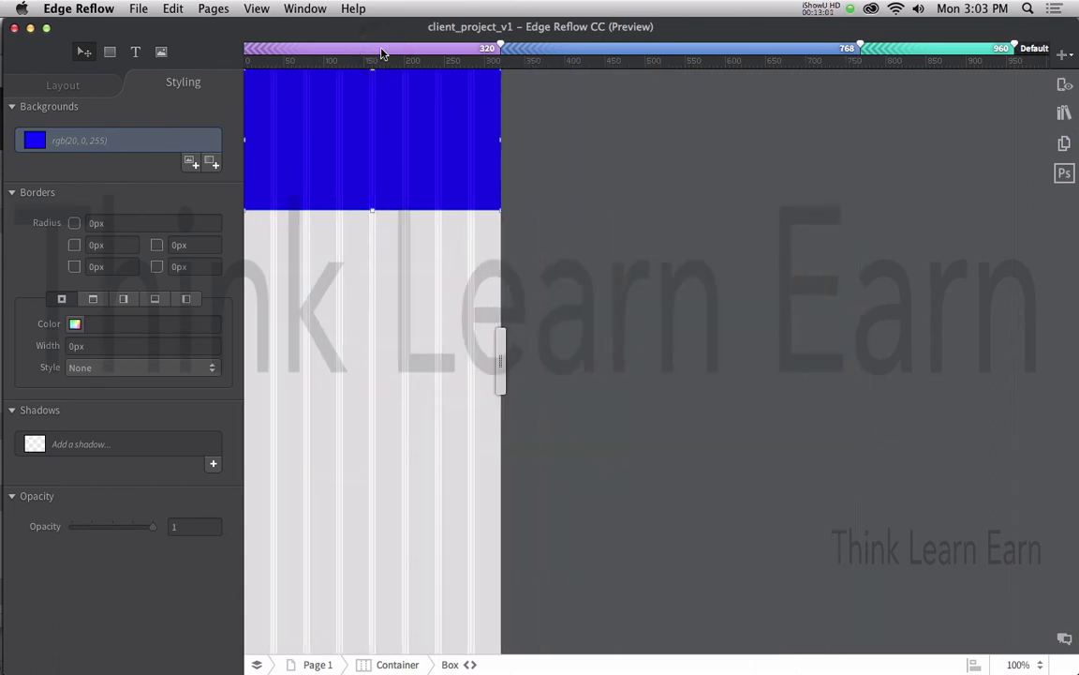
pyautogui.click(49, 89)
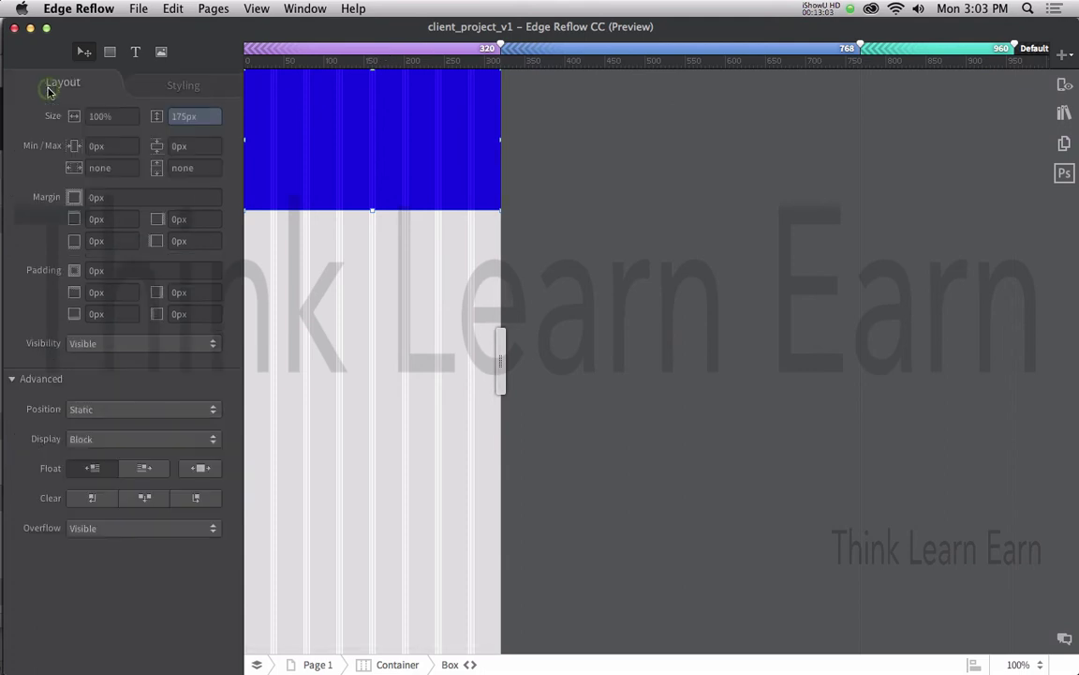
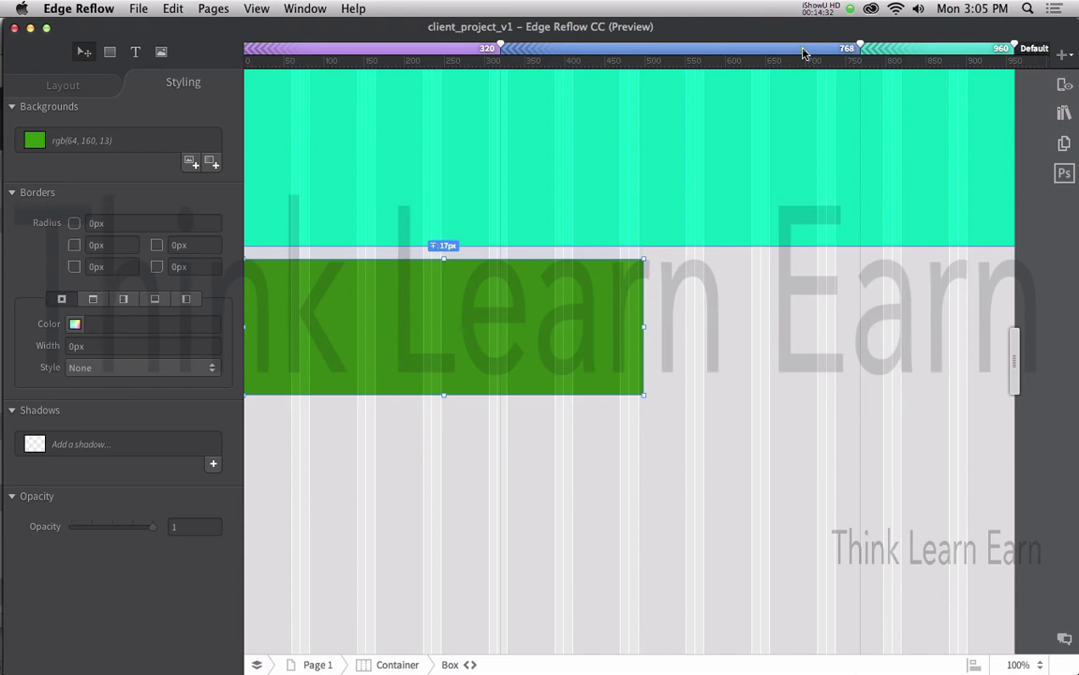
# - Compare how the green box displays at the 768, 320 and 960 px breakpoints
pyautogui.click(803, 50)
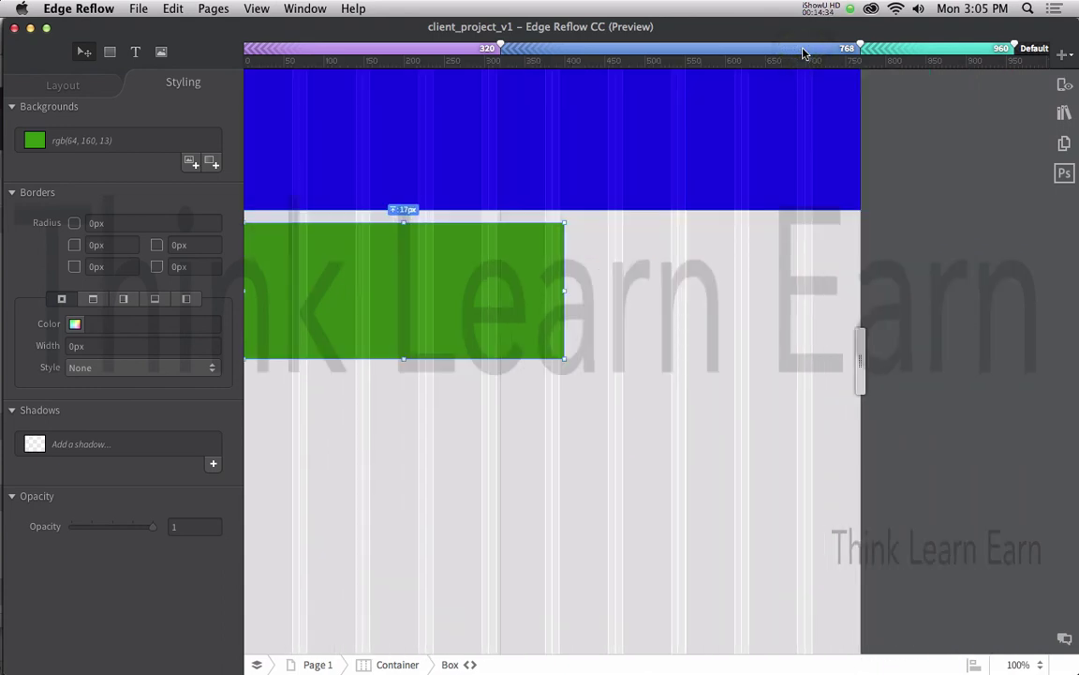
pyautogui.click(451, 54)
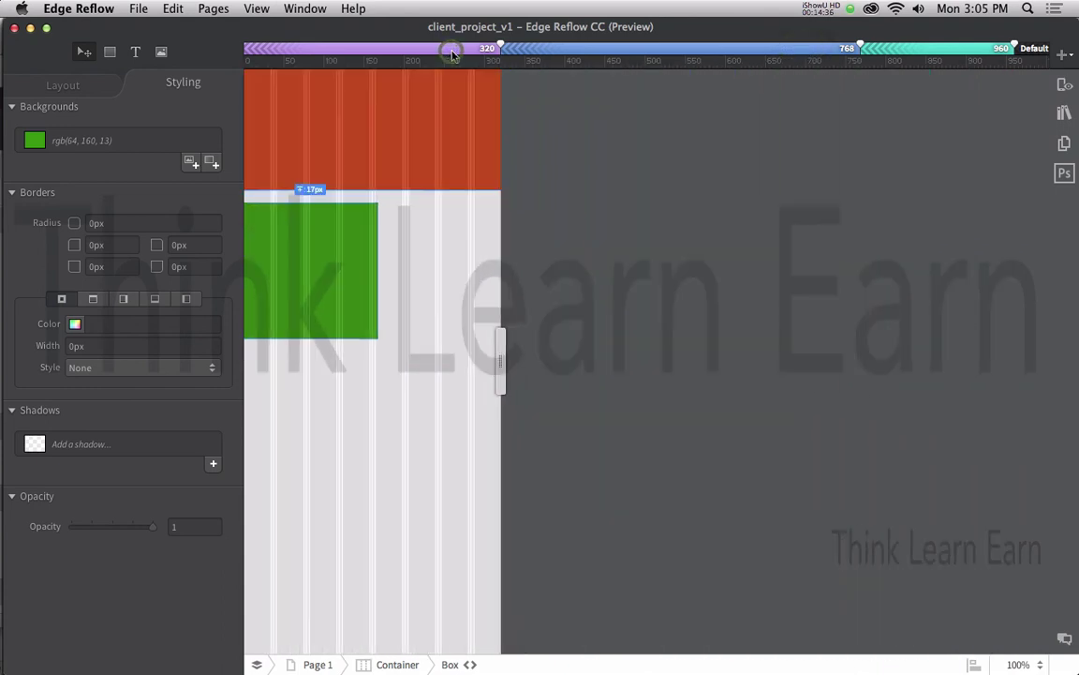
pyautogui.click(906, 57)
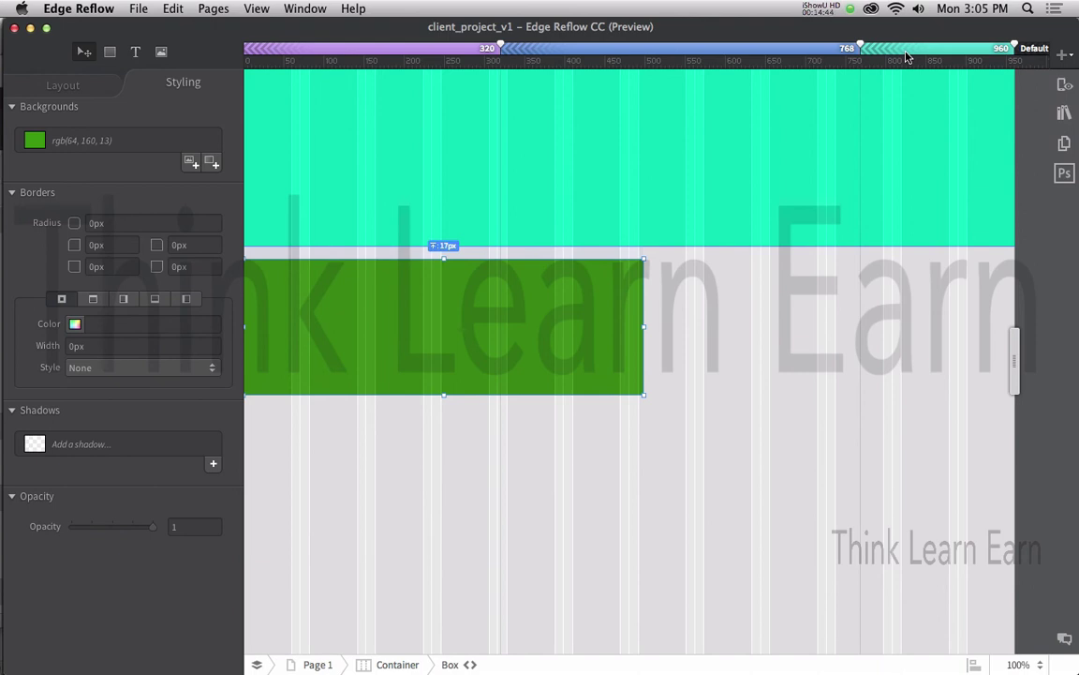
# - Set the green box's width to 100% at the 768 px breakpoint and save the project
pyautogui.click(797, 50)
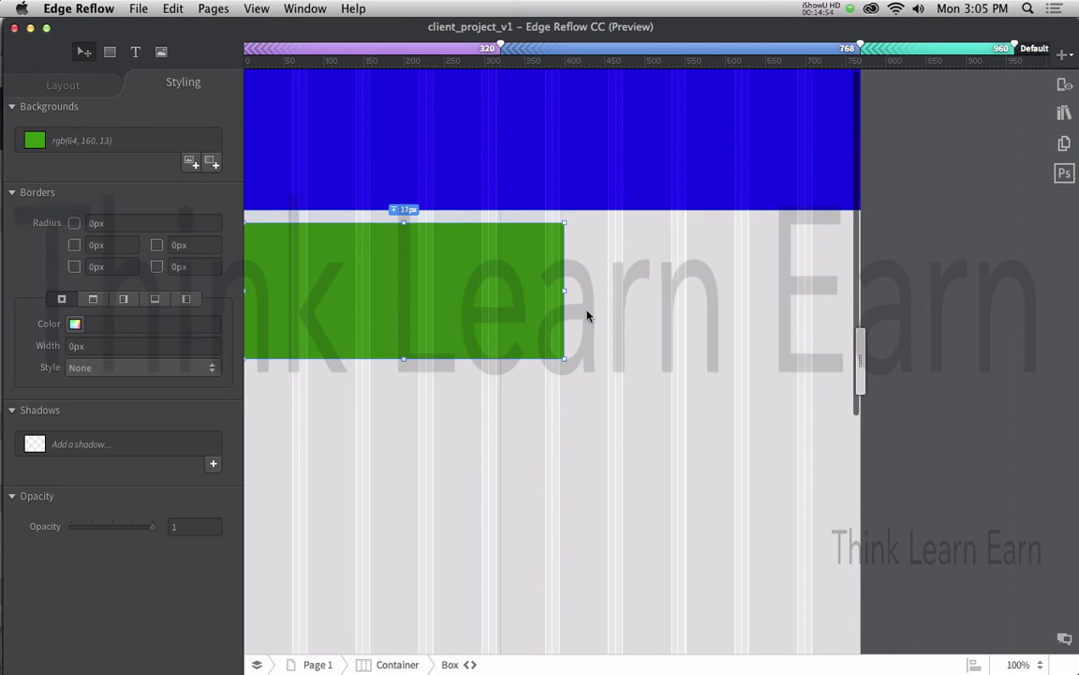
pyautogui.click(75, 86)
pyautogui.click(104, 116)
pyautogui.write('100')
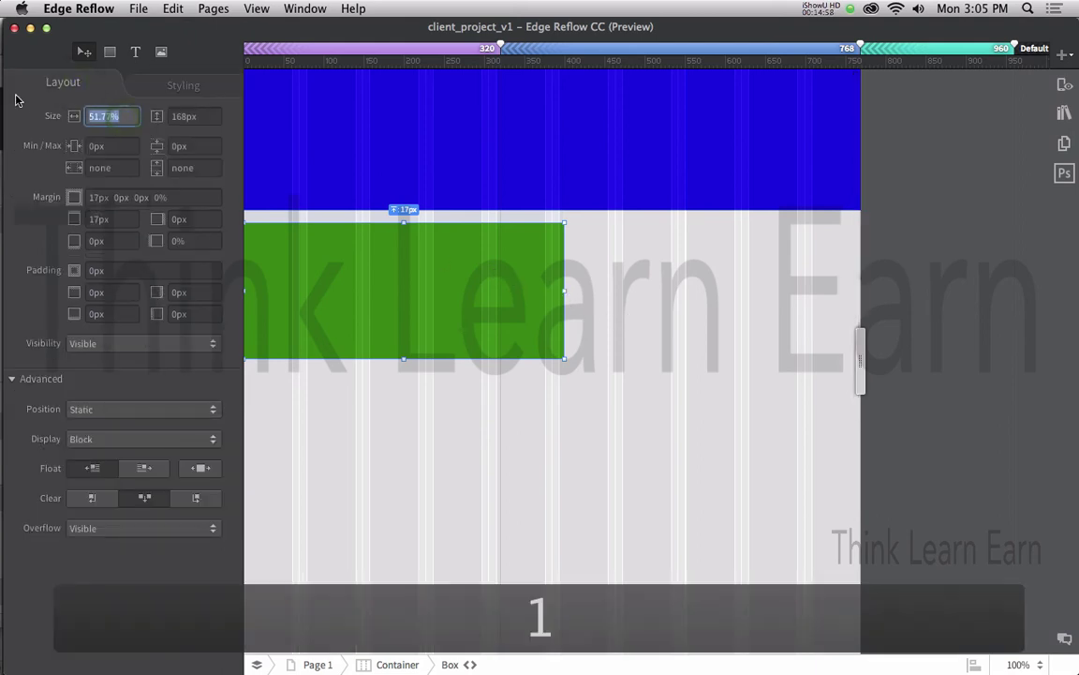
pyautogui.press('Return')
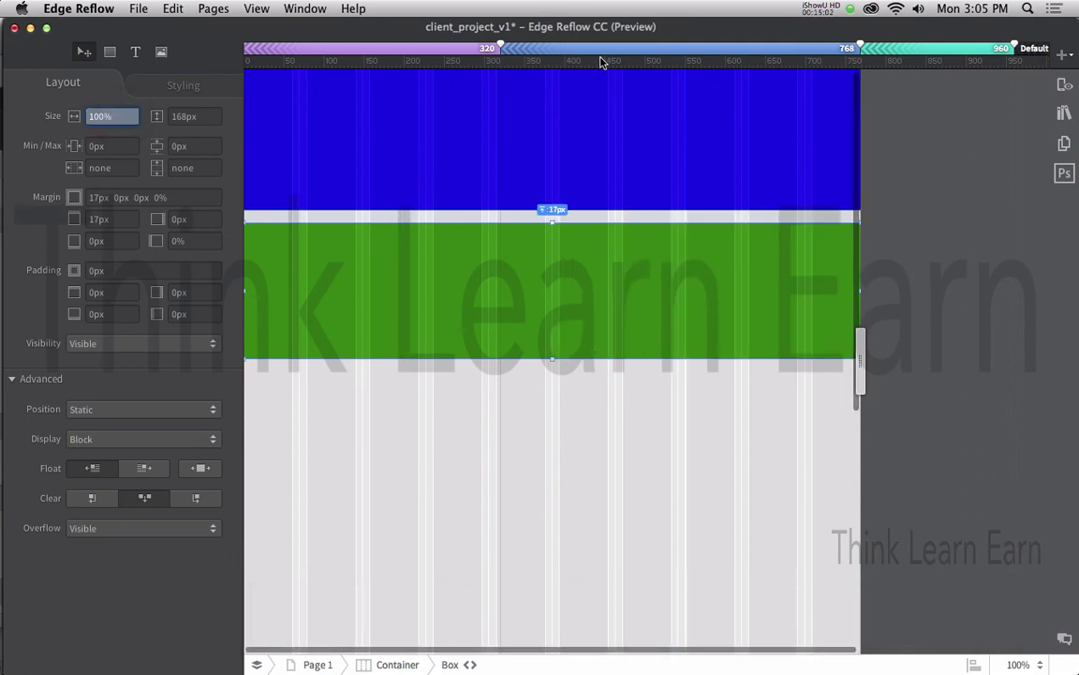
pyautogui.click(970, 52)
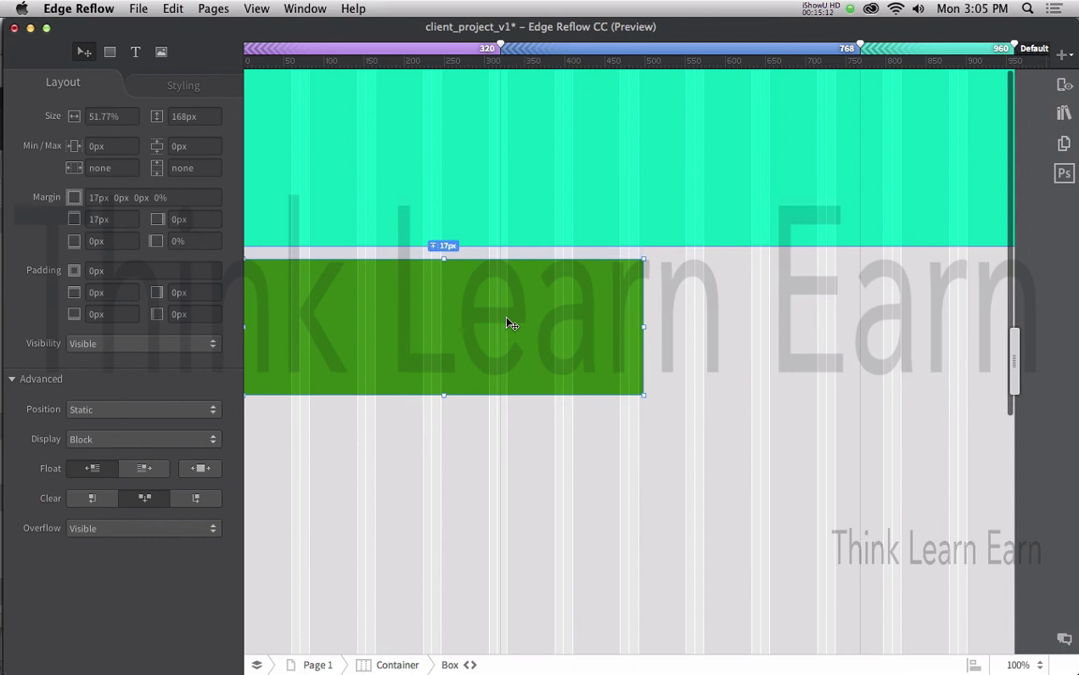
pyautogui.press('super+s')
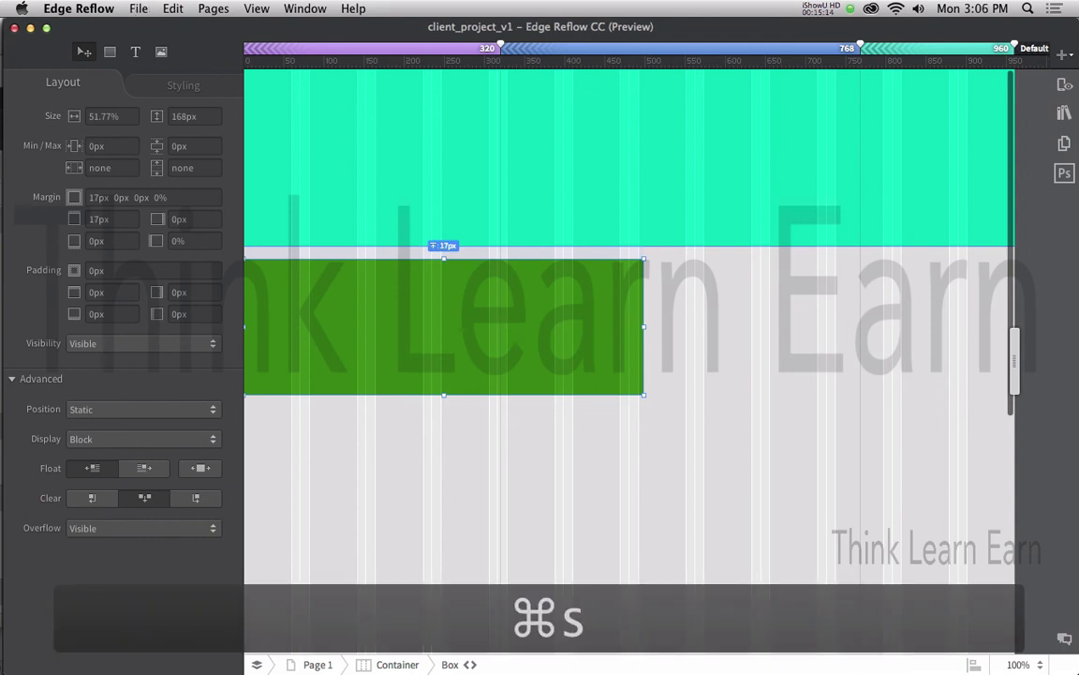
# - Check the green box's width at the 320 and 768 px breakpoints
pyautogui.click(453, 53)
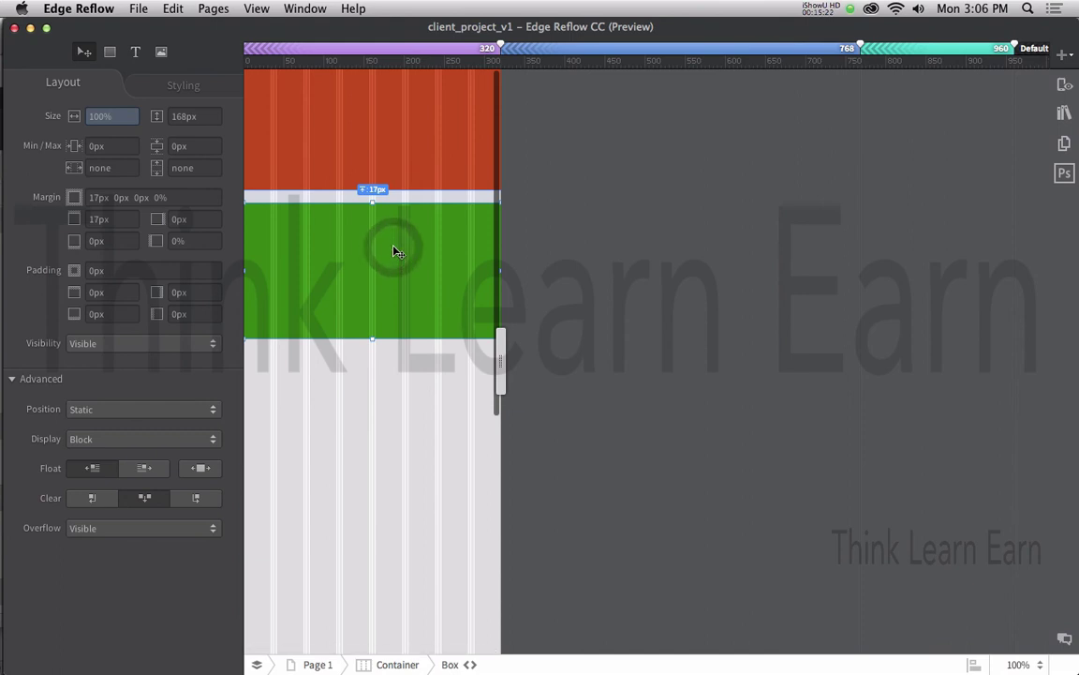
pyautogui.click(603, 48)
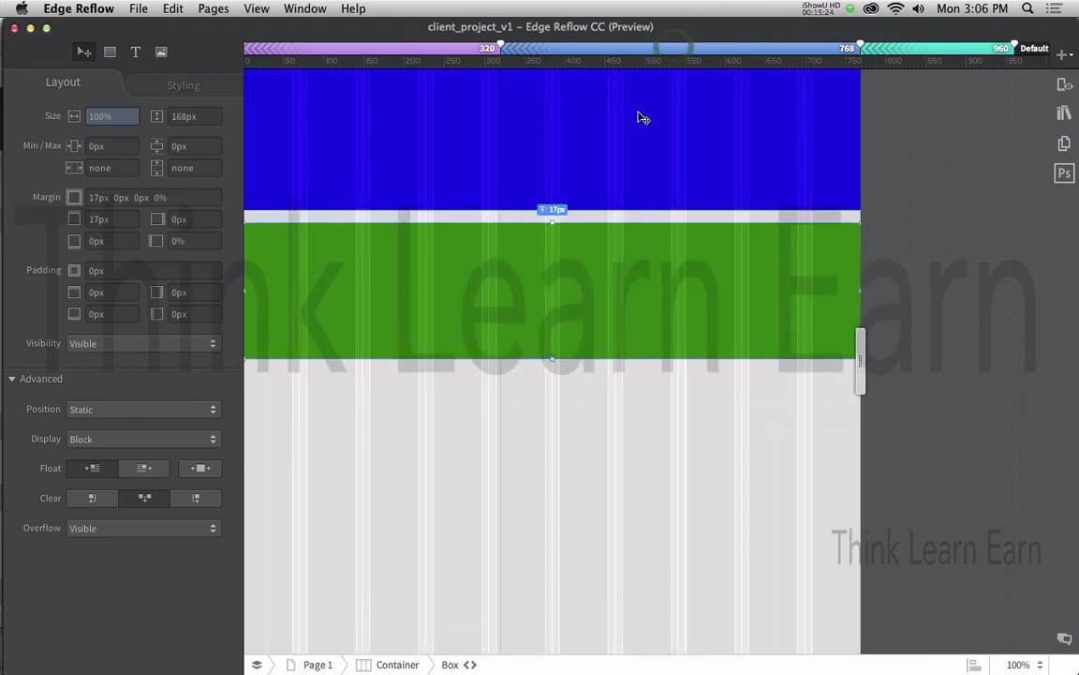
pyautogui.click(593, 269)
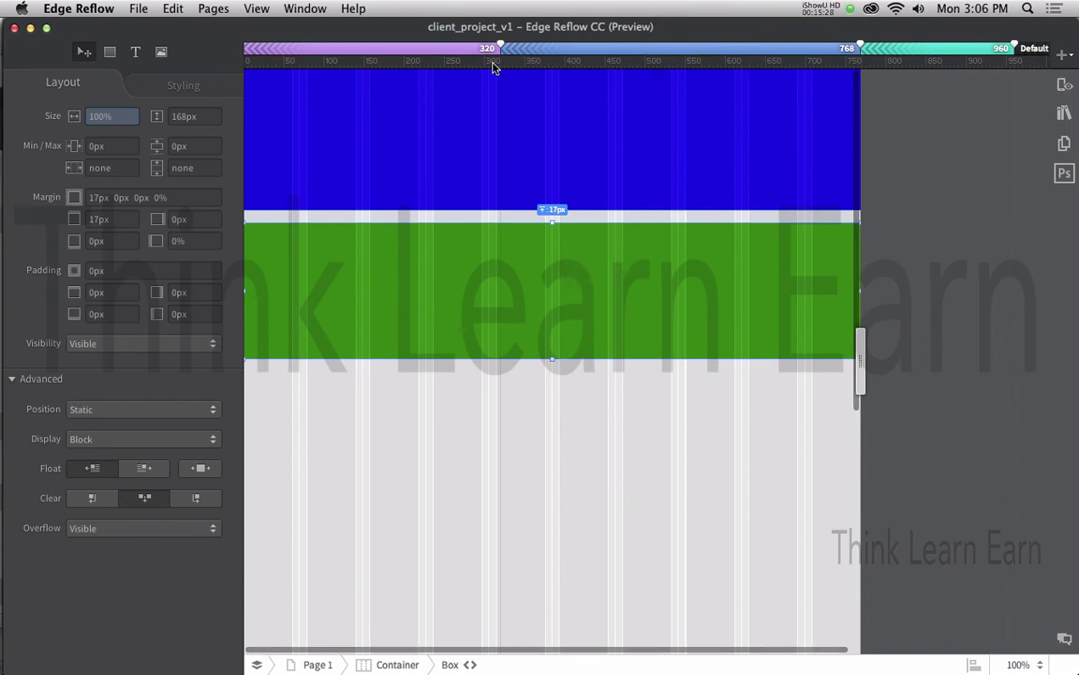
# - Change the green box's background at the 320 px breakpoint to the saved turquoise swatch, rgb(0, 255, 216)
pyautogui.click(459, 48)
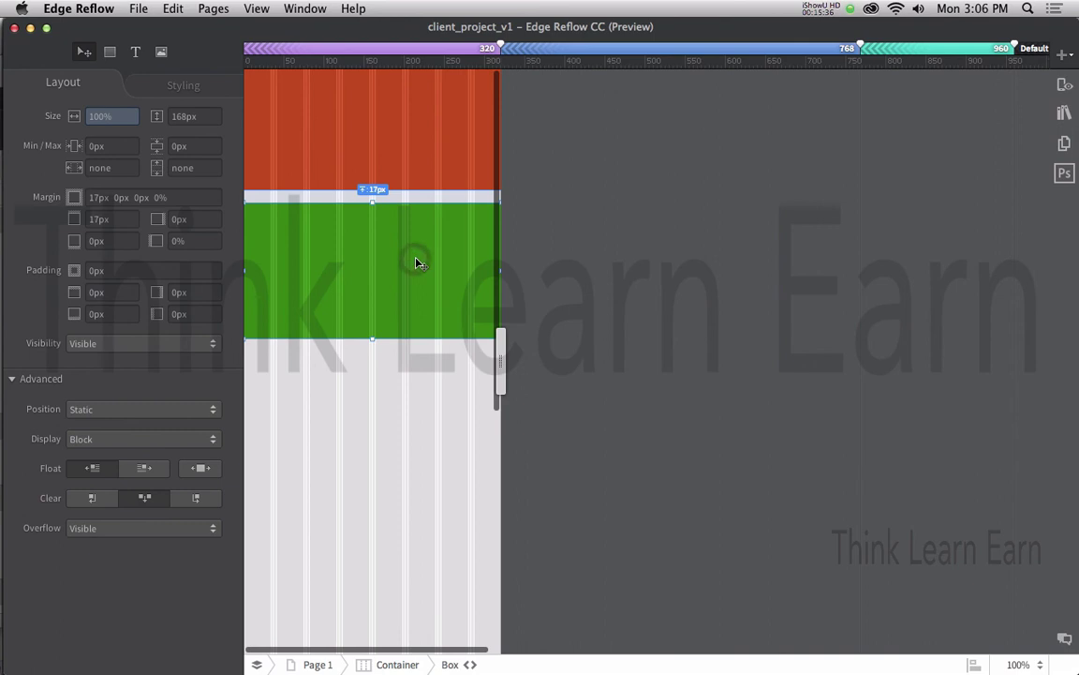
pyautogui.click(168, 89)
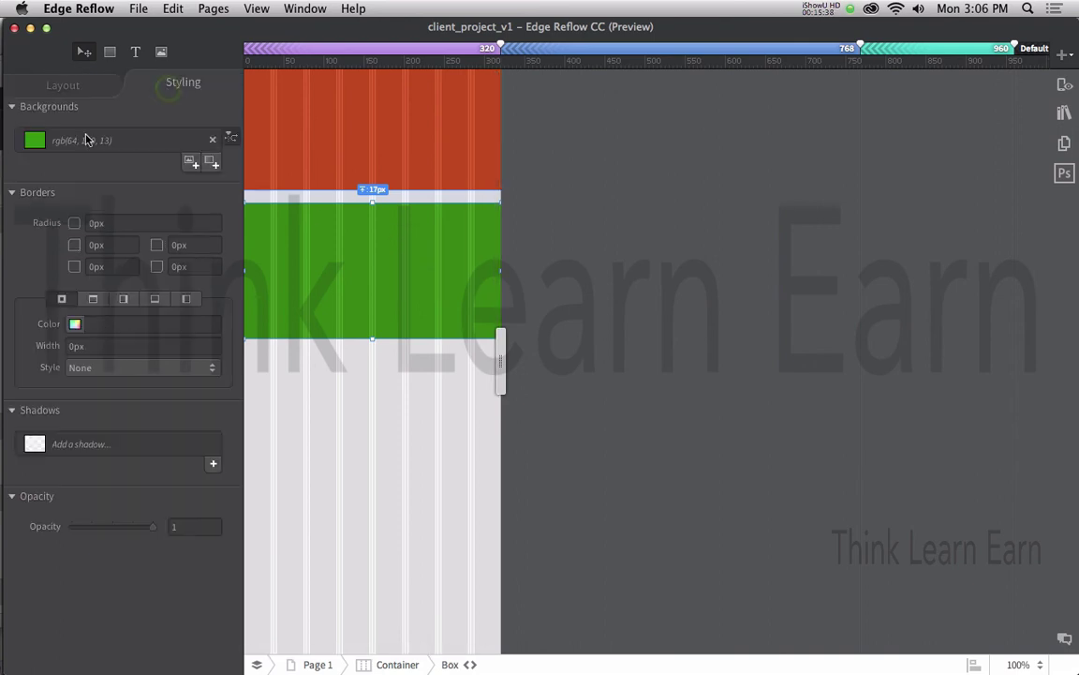
pyautogui.click(35, 140)
pyautogui.click(120, 169)
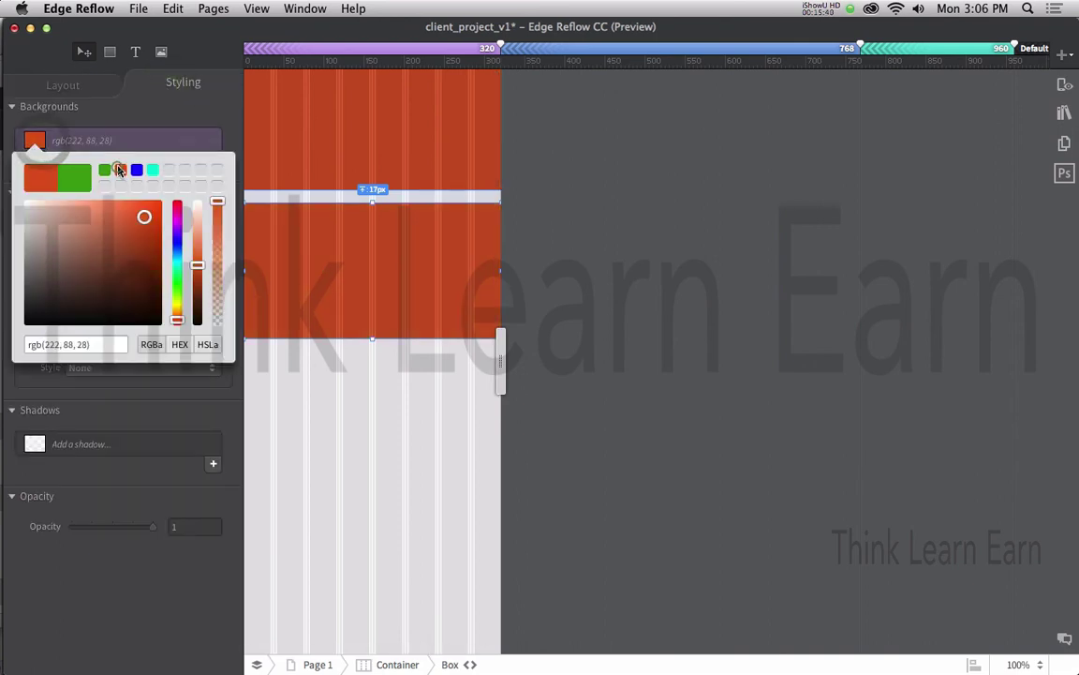
pyautogui.click(152, 169)
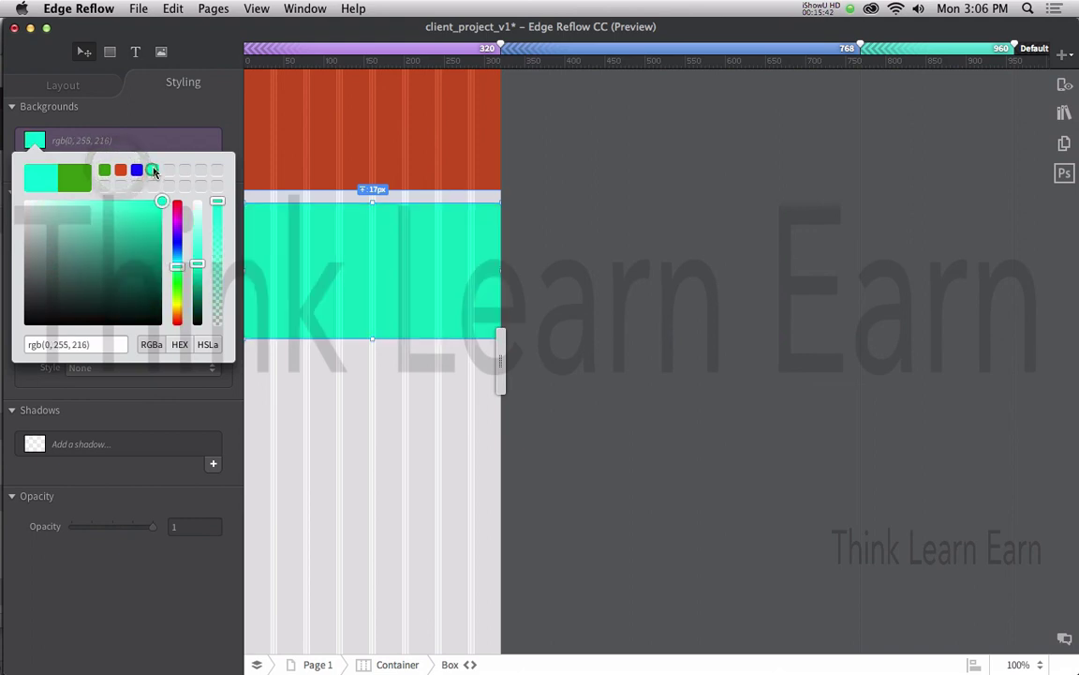
pyautogui.click(333, 379)
# - Set the lower turquoise box's height to 250 px at the 320 px breakpoint and save the project
pyautogui.click(357, 310)
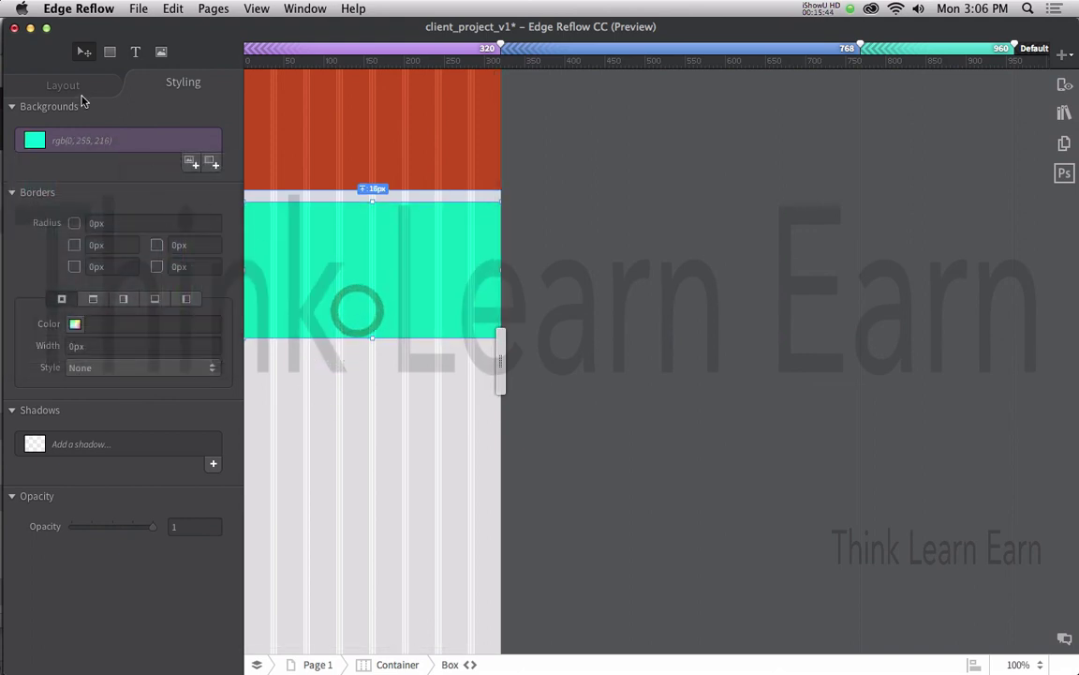
pyautogui.click(70, 87)
pyautogui.click(200, 116)
pyautogui.press('BackSpace')
pyautogui.press('BackSpace')
pyautogui.press('BackSpace')
pyautogui.press('BackSpace')
pyautogui.press('BackSpace')
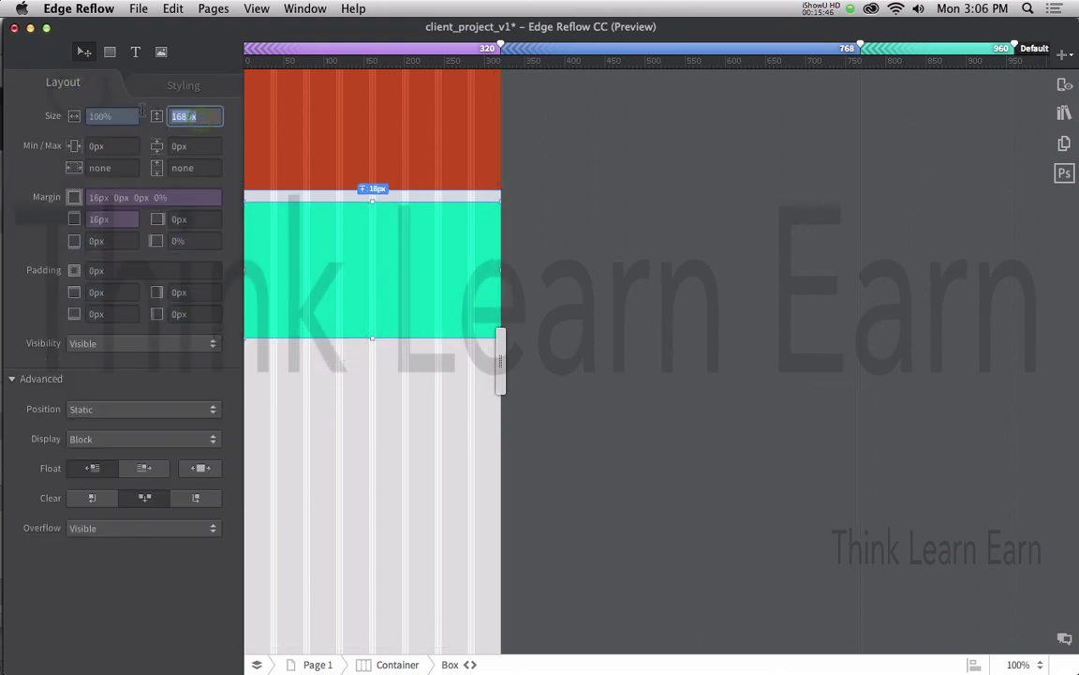
pyautogui.write('250')
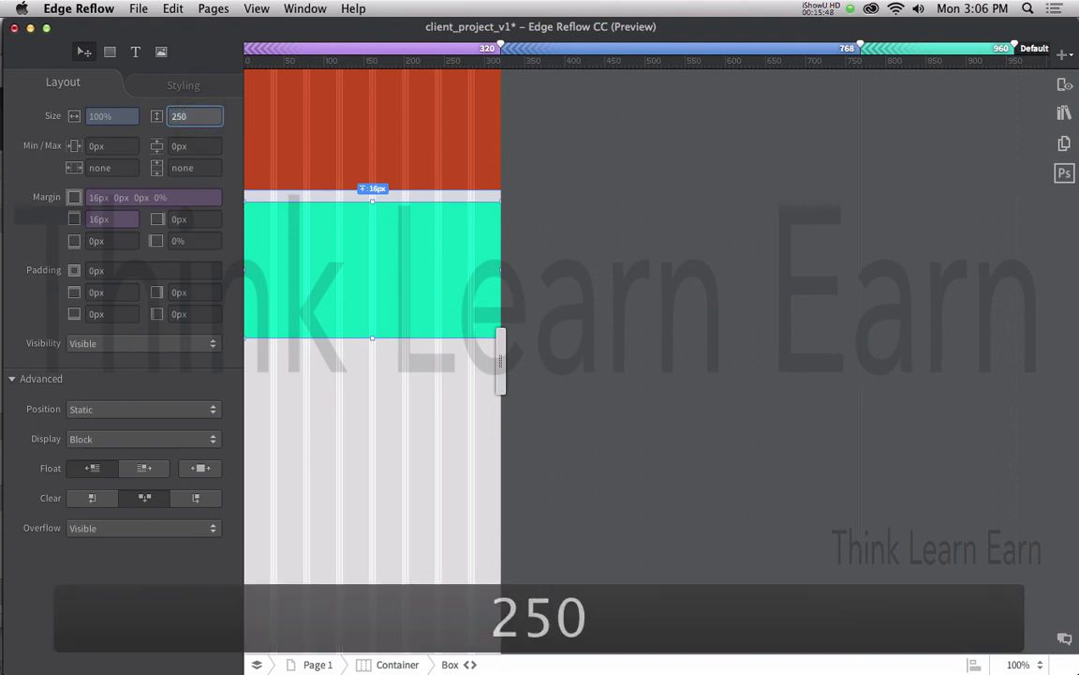
pyautogui.press('Return')
pyautogui.click(434, 472)
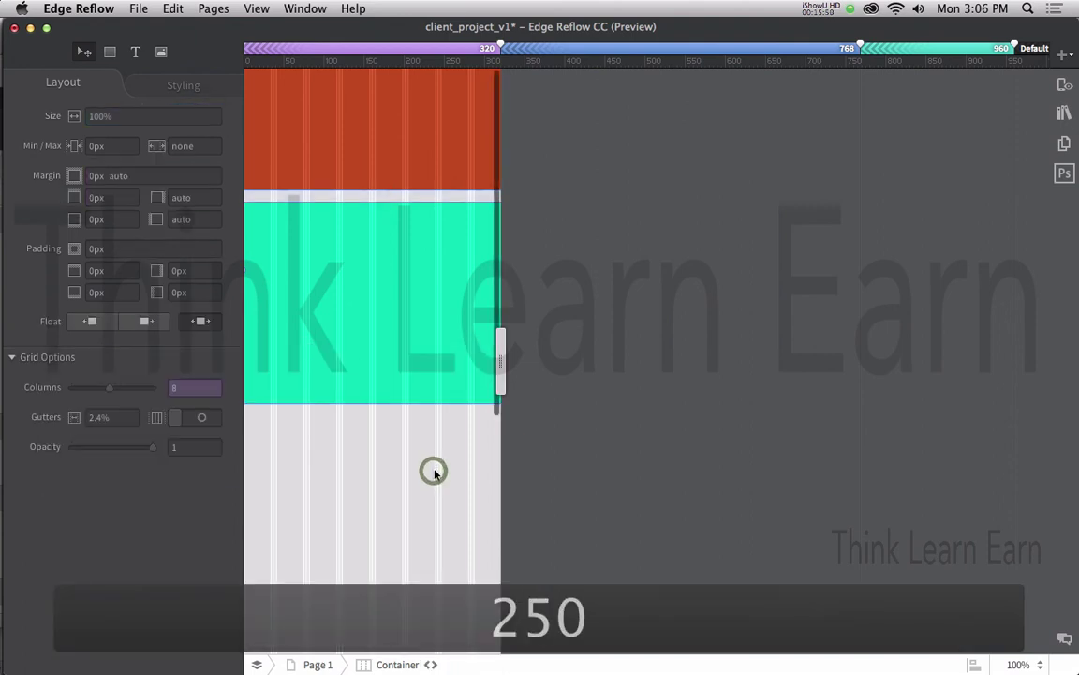
pyautogui.press('super+s')
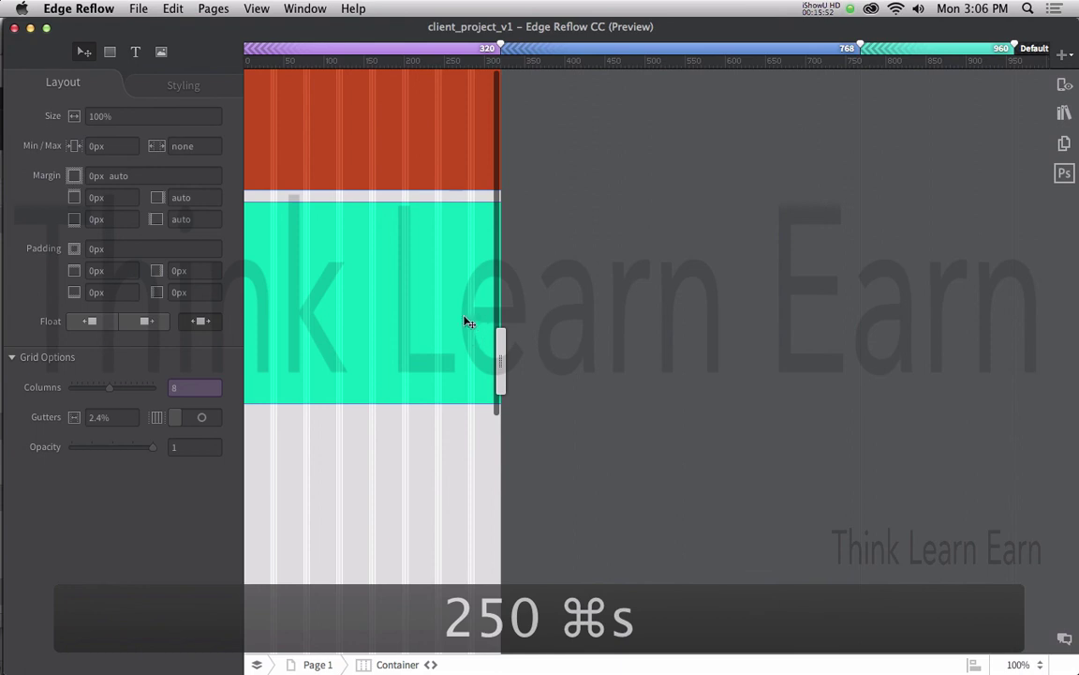
pyautogui.click(935, 57)
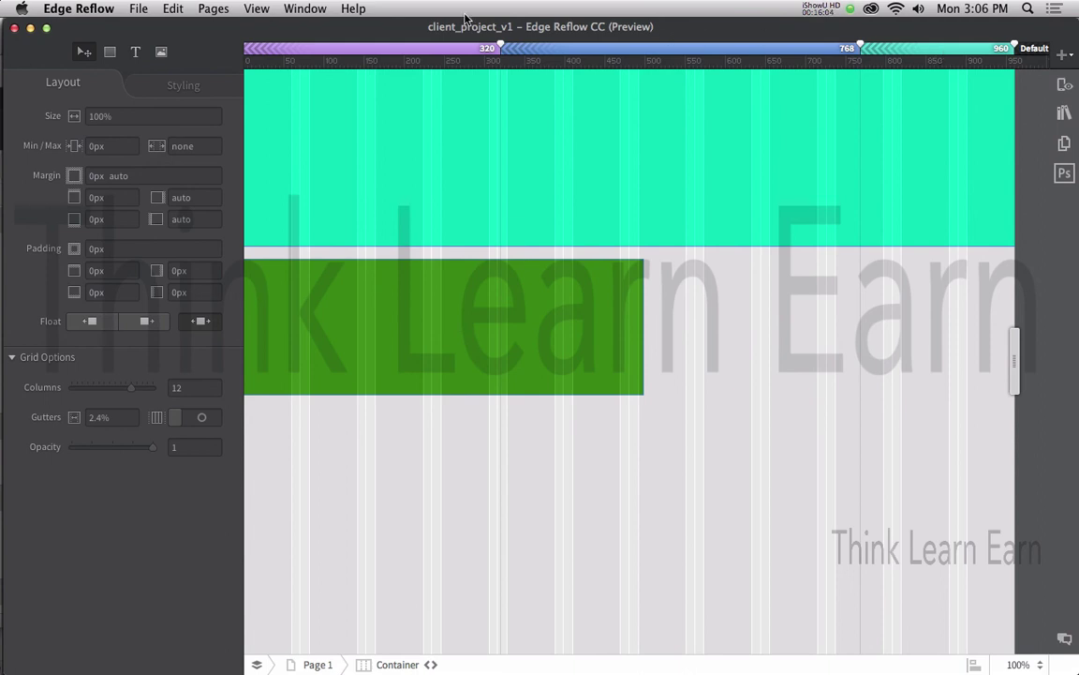
pyautogui.click(138, 9)
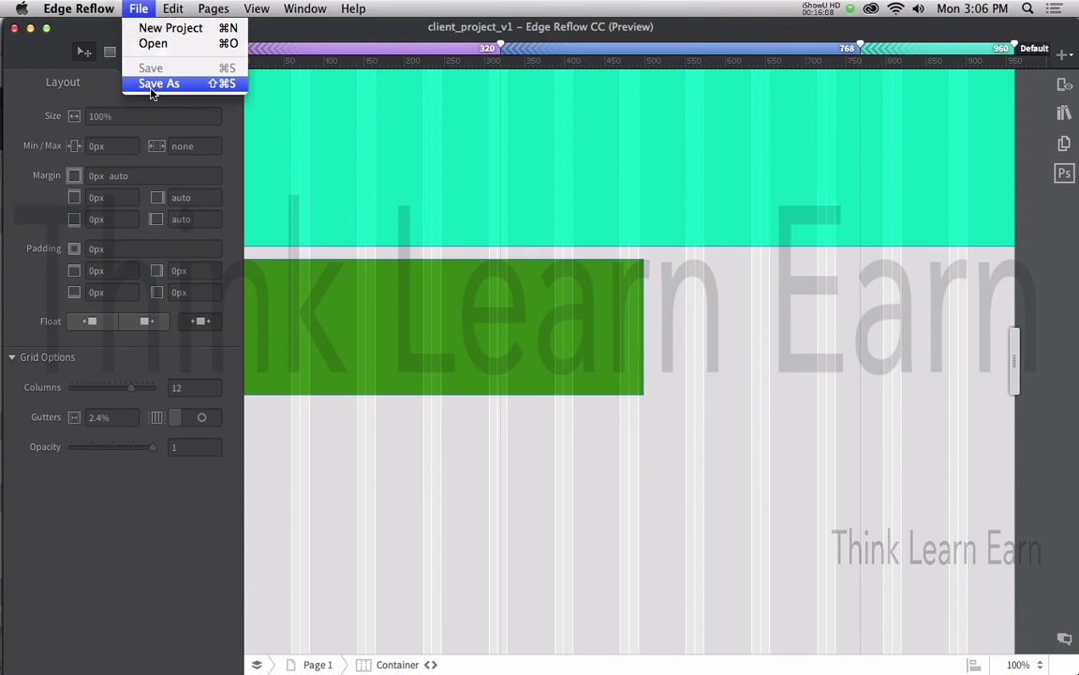
pyautogui.moveTo(255, 8)
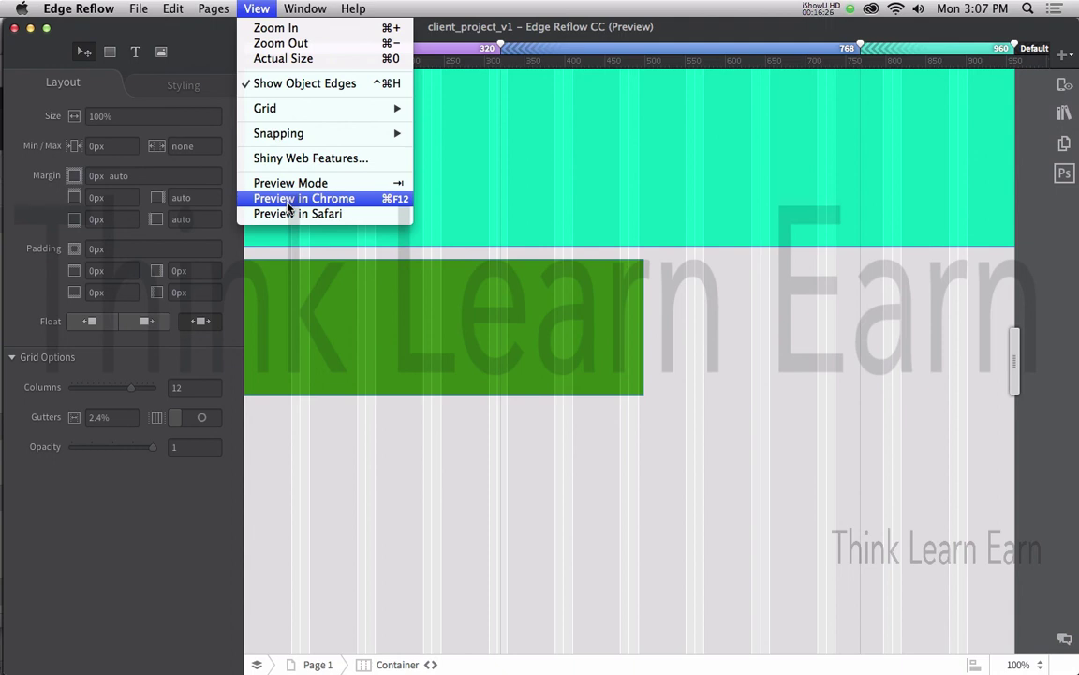
pyautogui.click(261, 8)
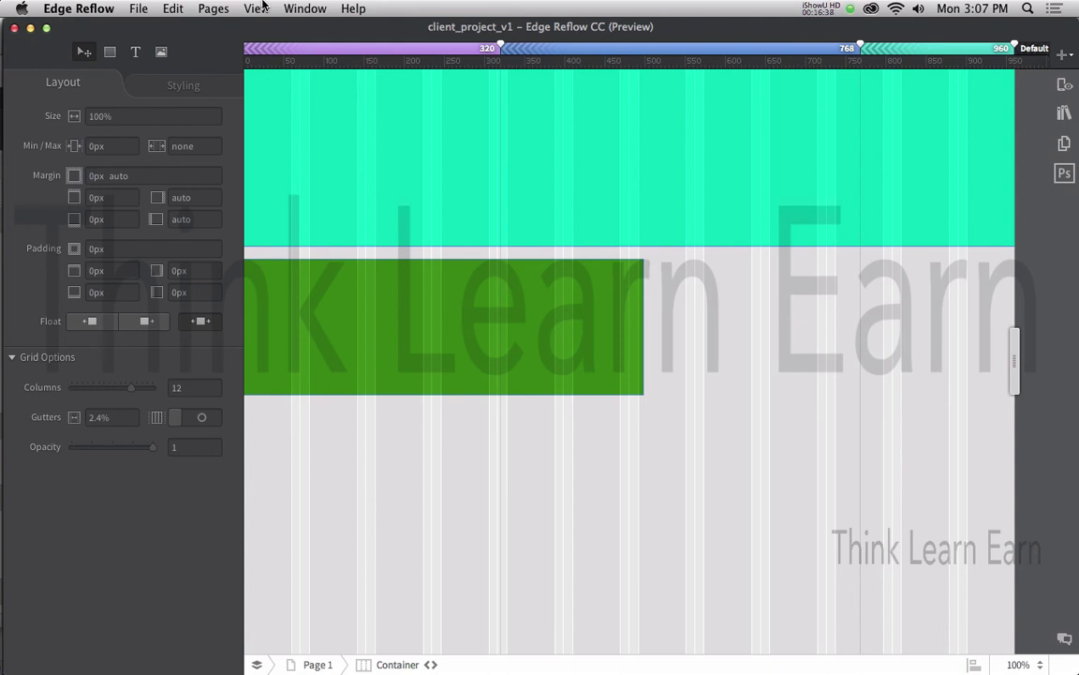
pyautogui.click(137, 8)
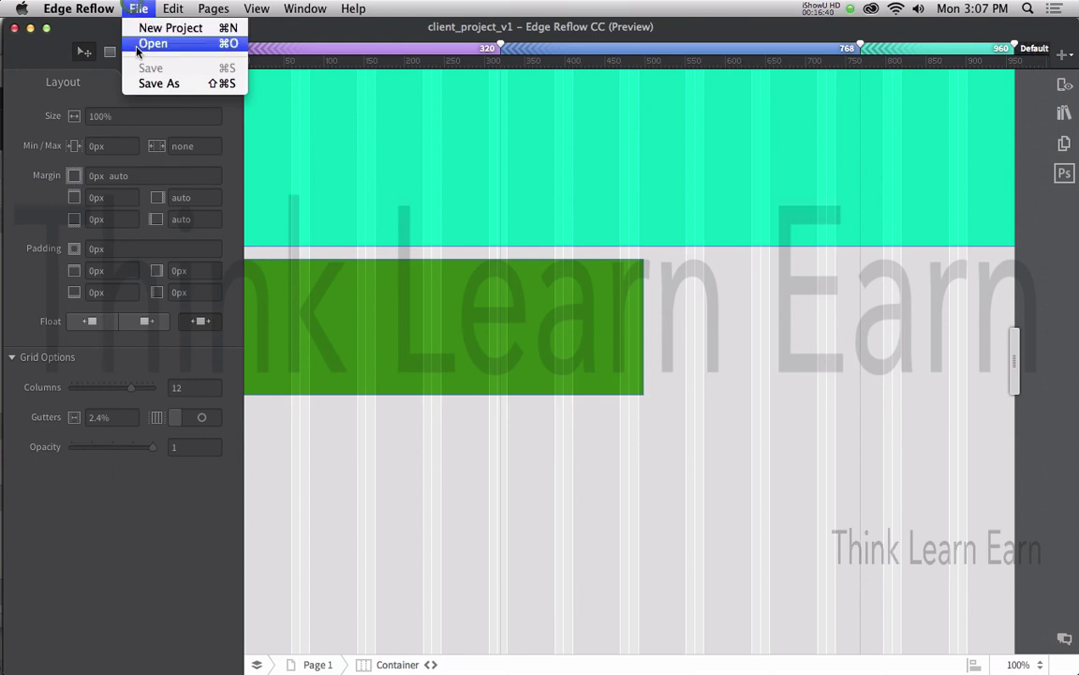
# - Inspect the project's assets folder and its img subfolder through the Save As dialog, and leave without saving a copy
pyautogui.click(138, 8)
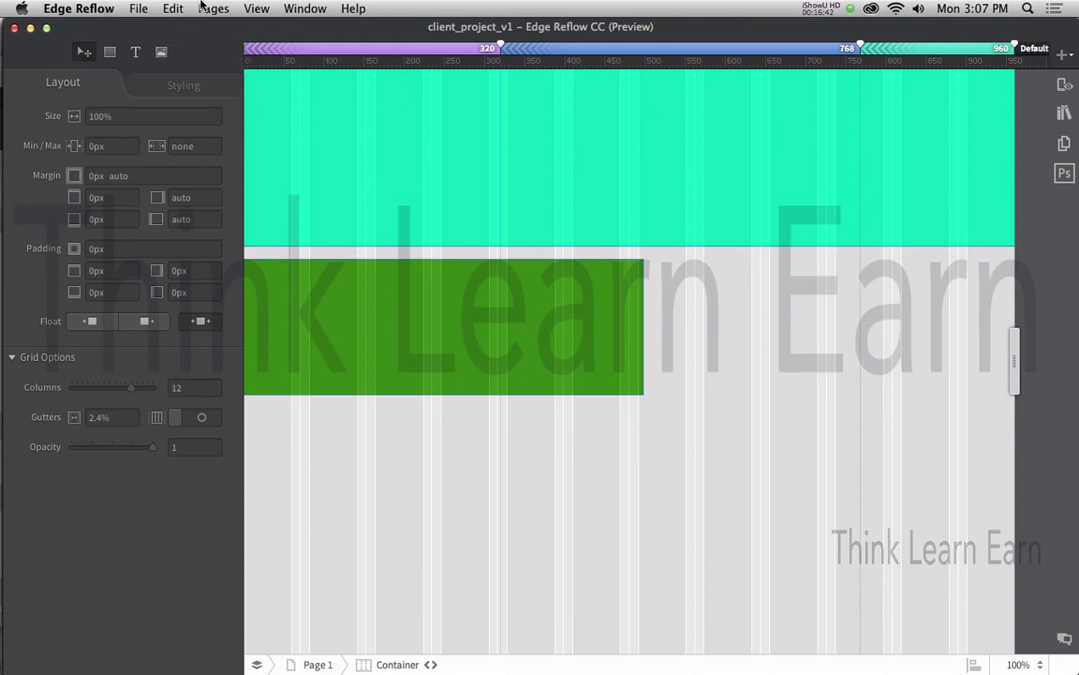
pyautogui.click(251, 9)
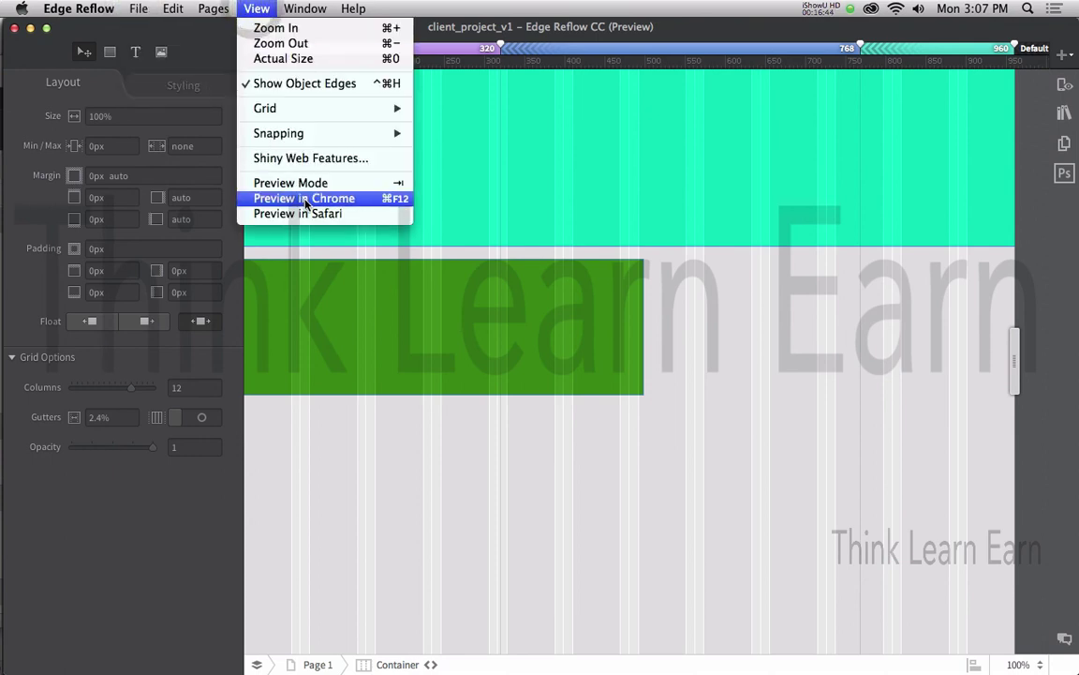
pyautogui.moveTo(133, 10)
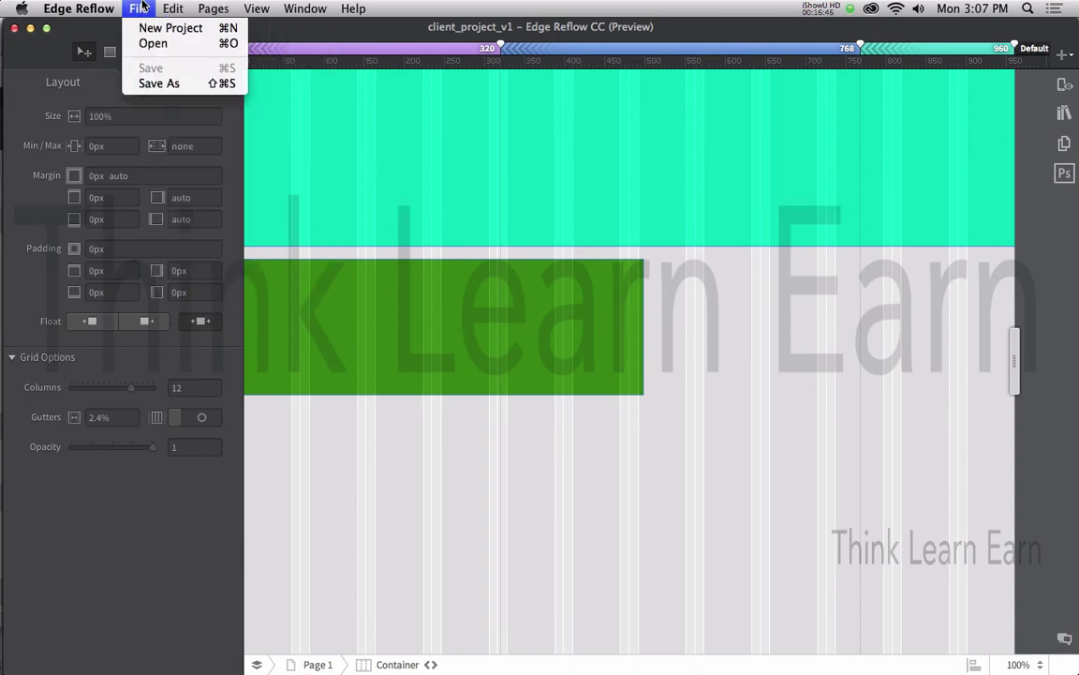
pyautogui.click(159, 84)
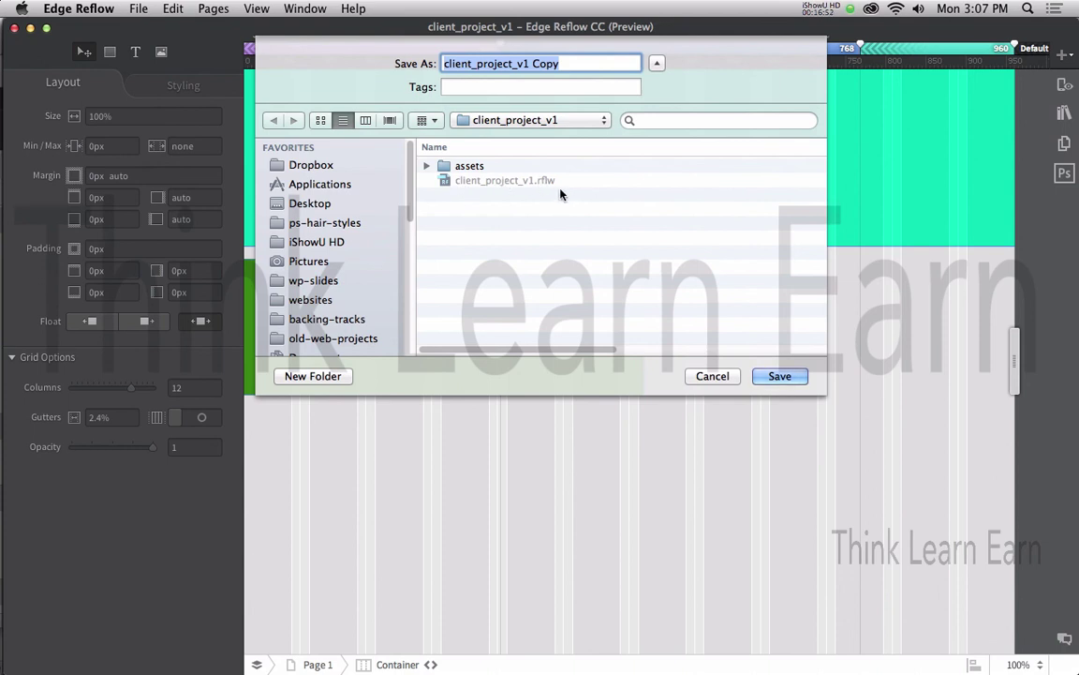
pyautogui.doubleClick(449, 165)
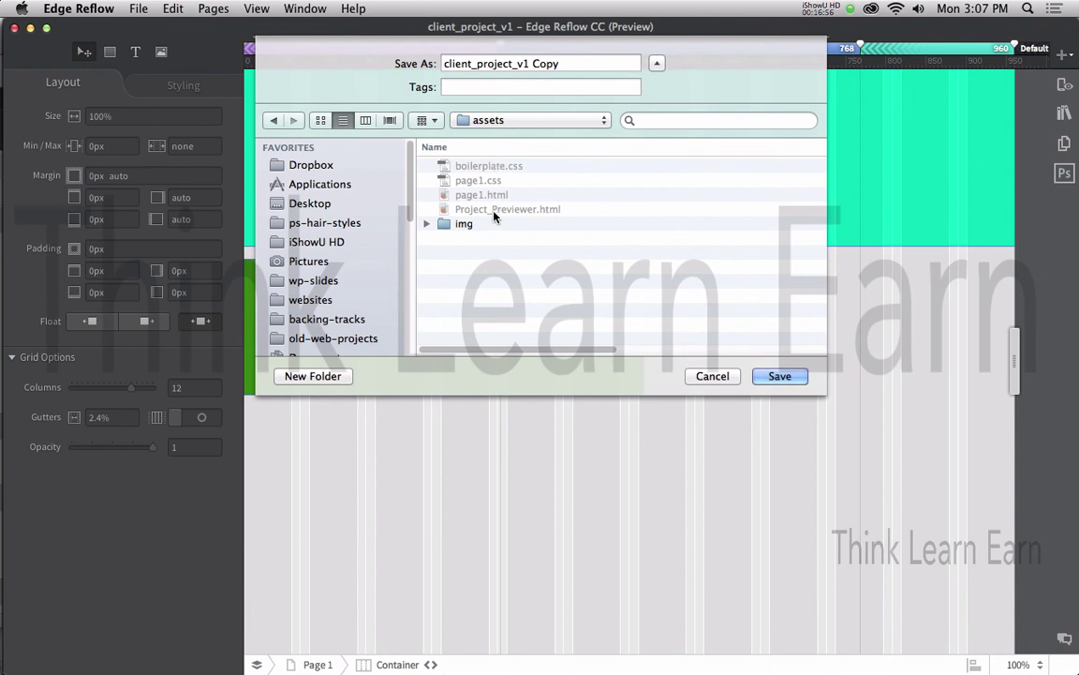
pyautogui.click(427, 224)
pyautogui.click(425, 224)
pyautogui.click(488, 122)
pyautogui.click(488, 138)
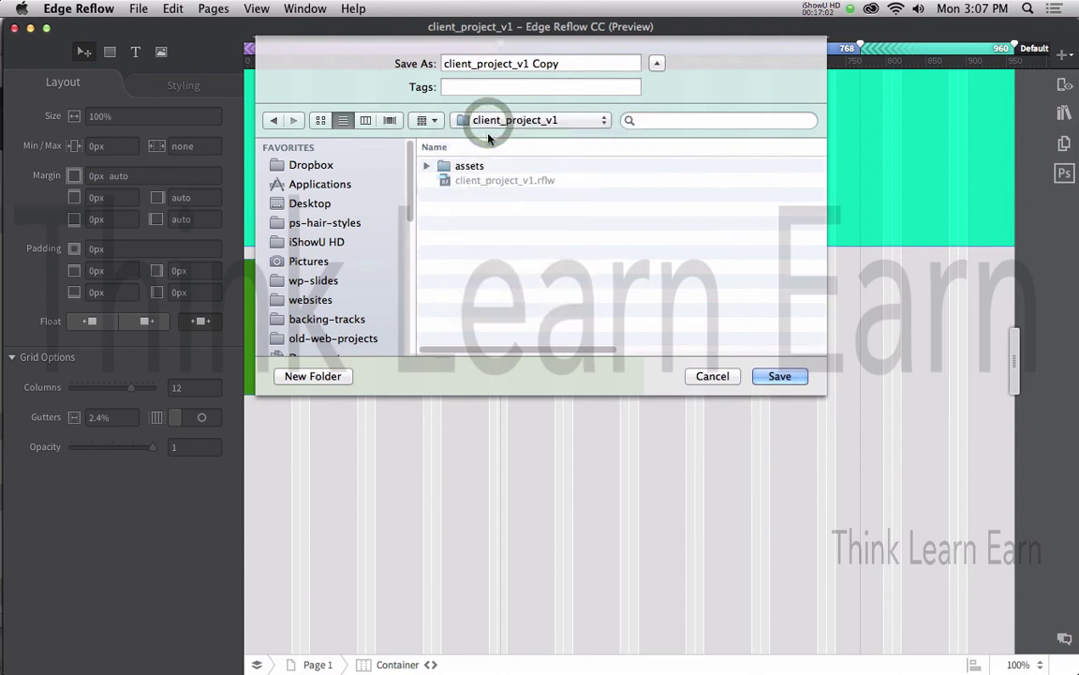
pyautogui.click(716, 377)
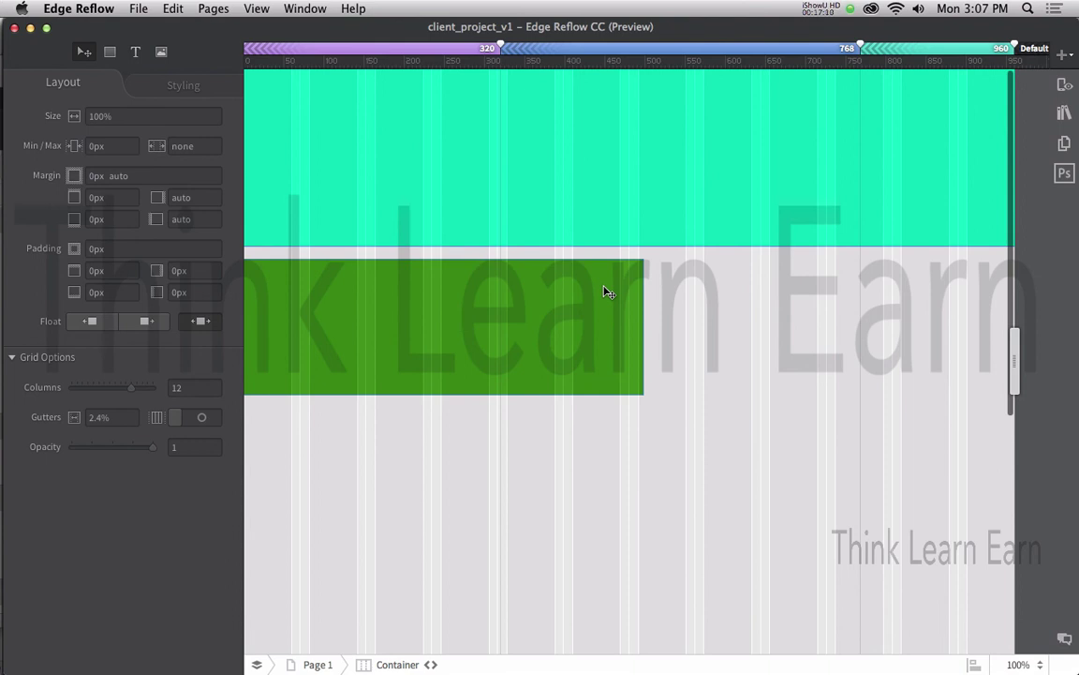
# - Preview the page in Chrome, narrowing the browser window to check how both boxes respond, and return to Edge Reflow
pyautogui.click(256, 8)
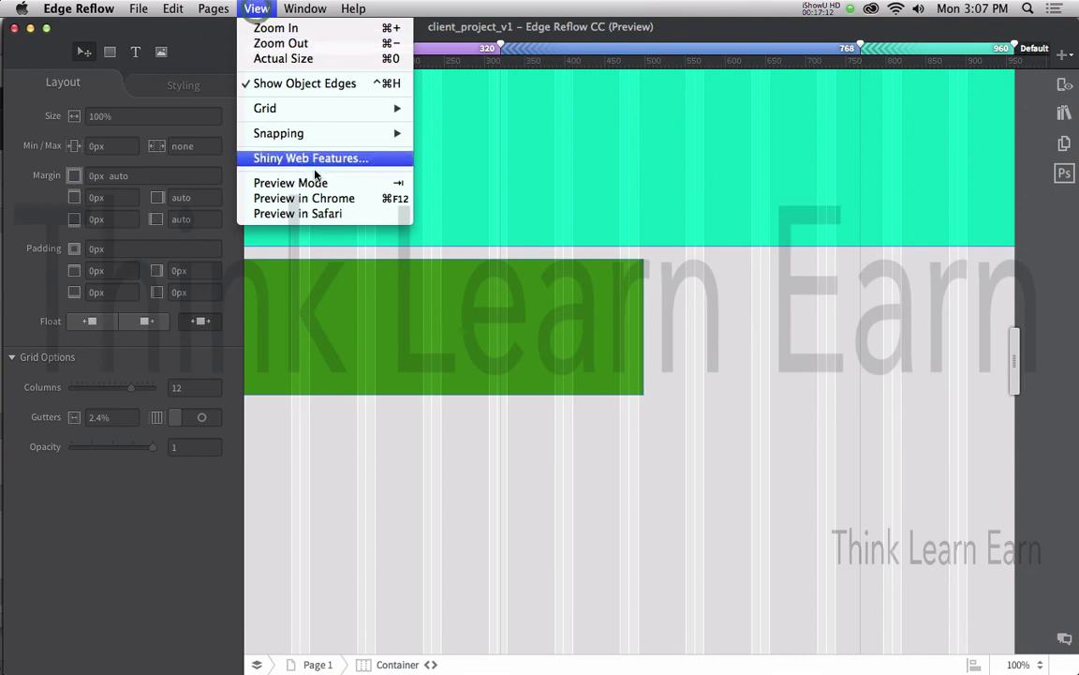
pyautogui.click(339, 199)
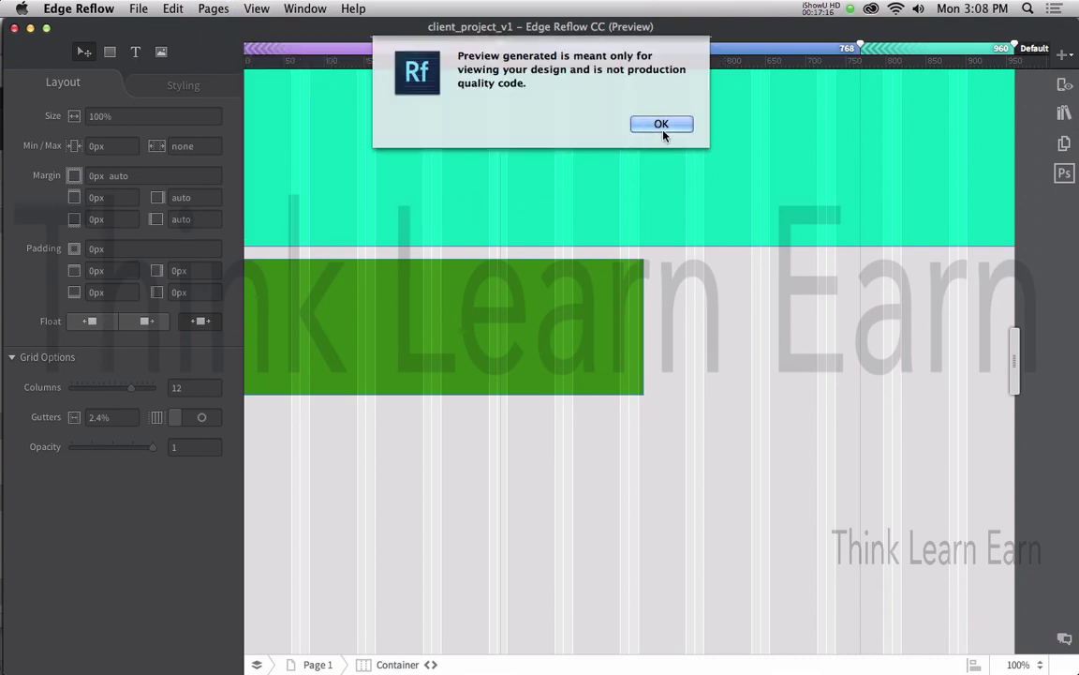
pyautogui.click(662, 125)
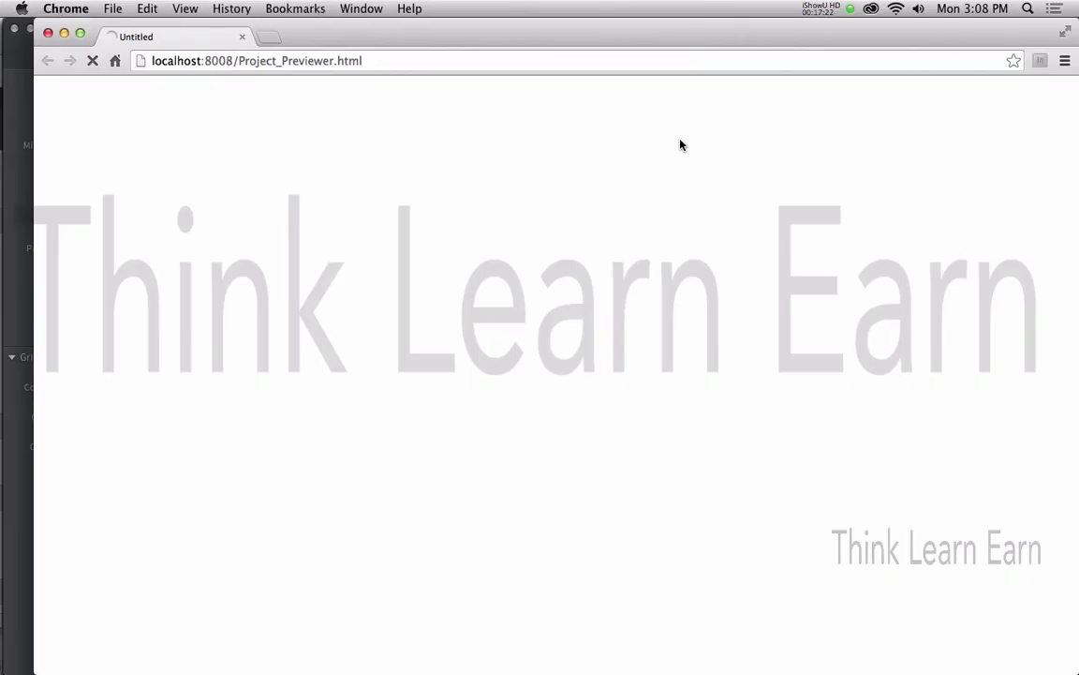
pyautogui.moveTo(578, 37); pyautogui.dragTo(560, 35)
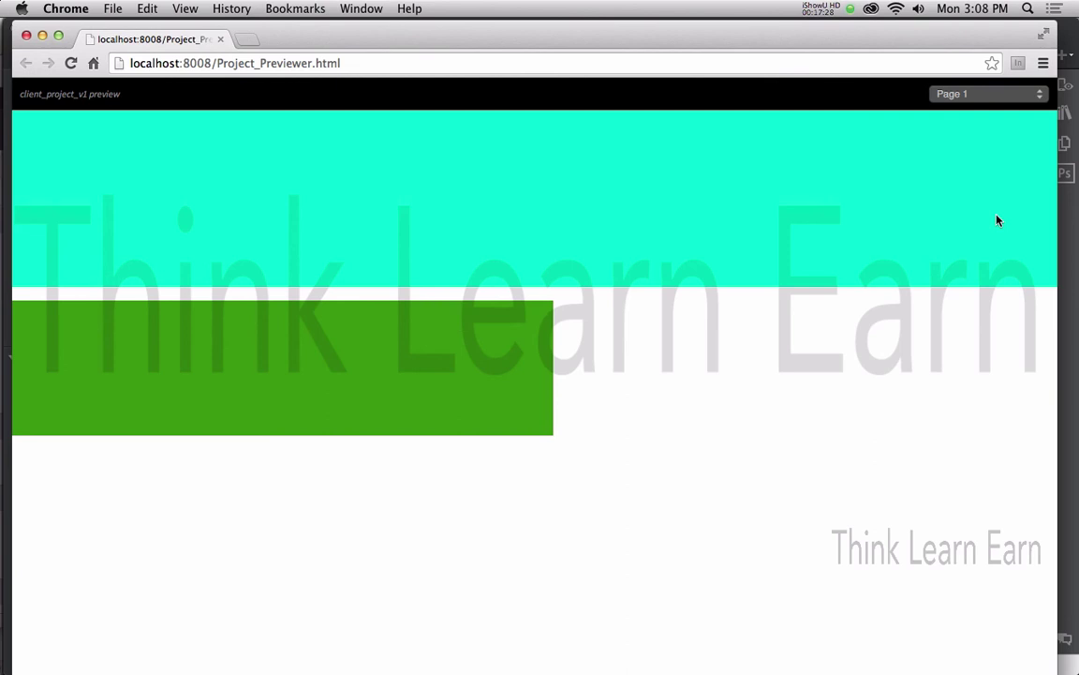
pyautogui.moveTo(1057, 320); pyautogui.dragTo(323, 240)
pyautogui.click(753, 329)
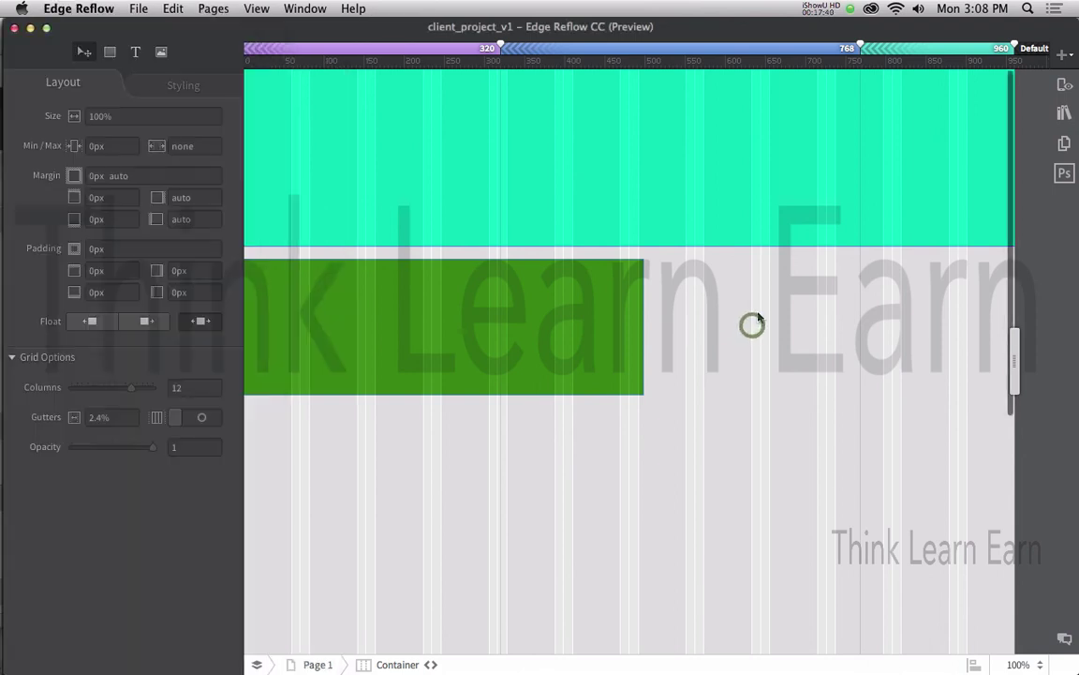